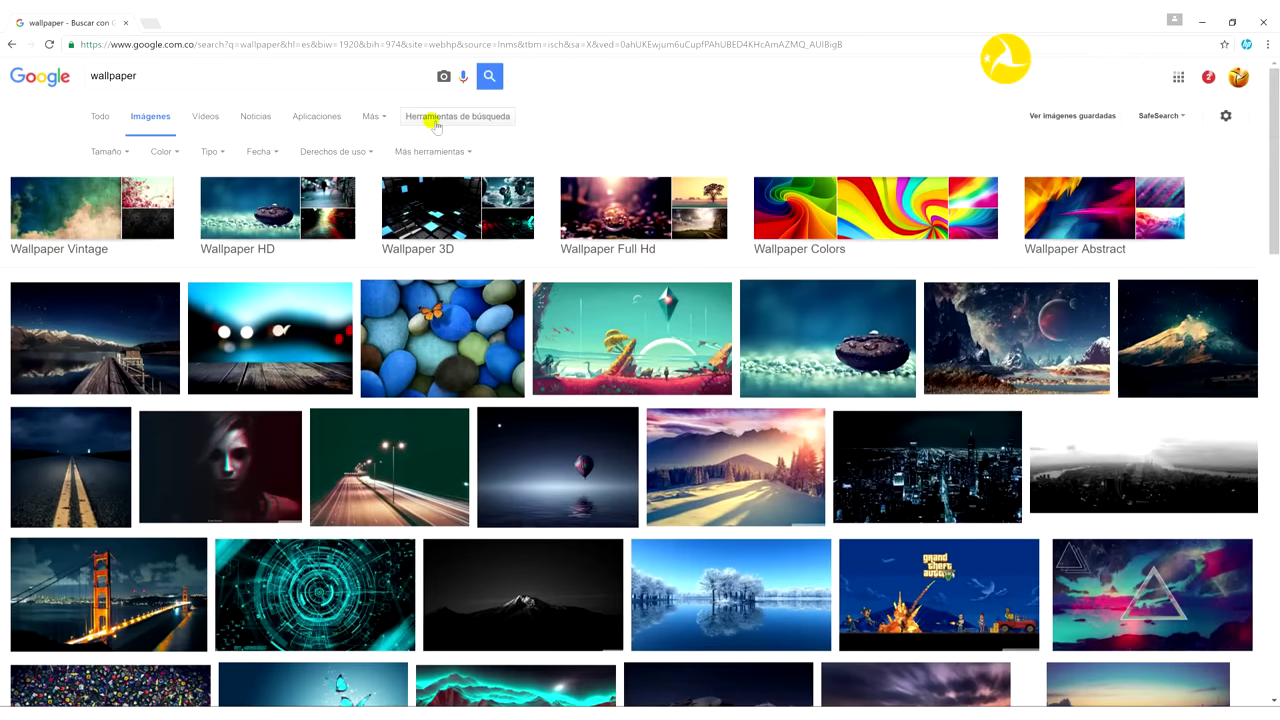
# Filter the wallpaper image results to sizes larger than 4 MP (2272×1704) and browse the filtered images.
pyautogui.click(125, 154)
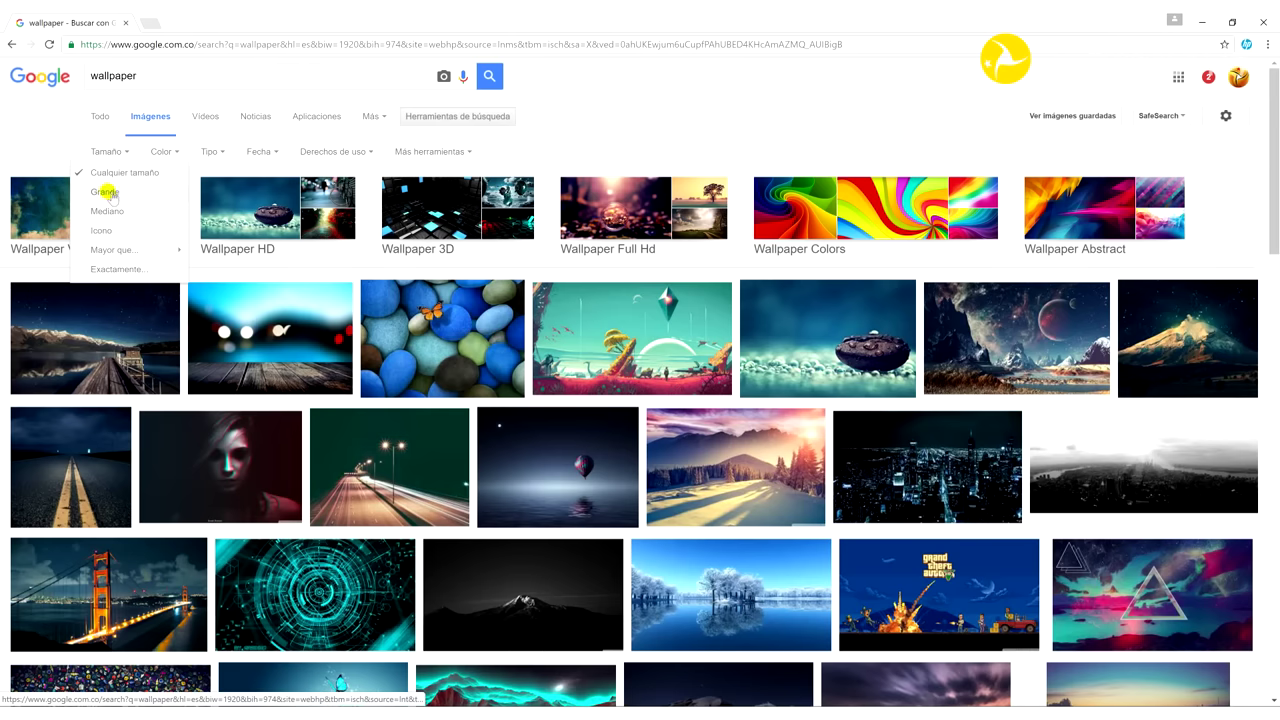
pyautogui.moveTo(158, 250)
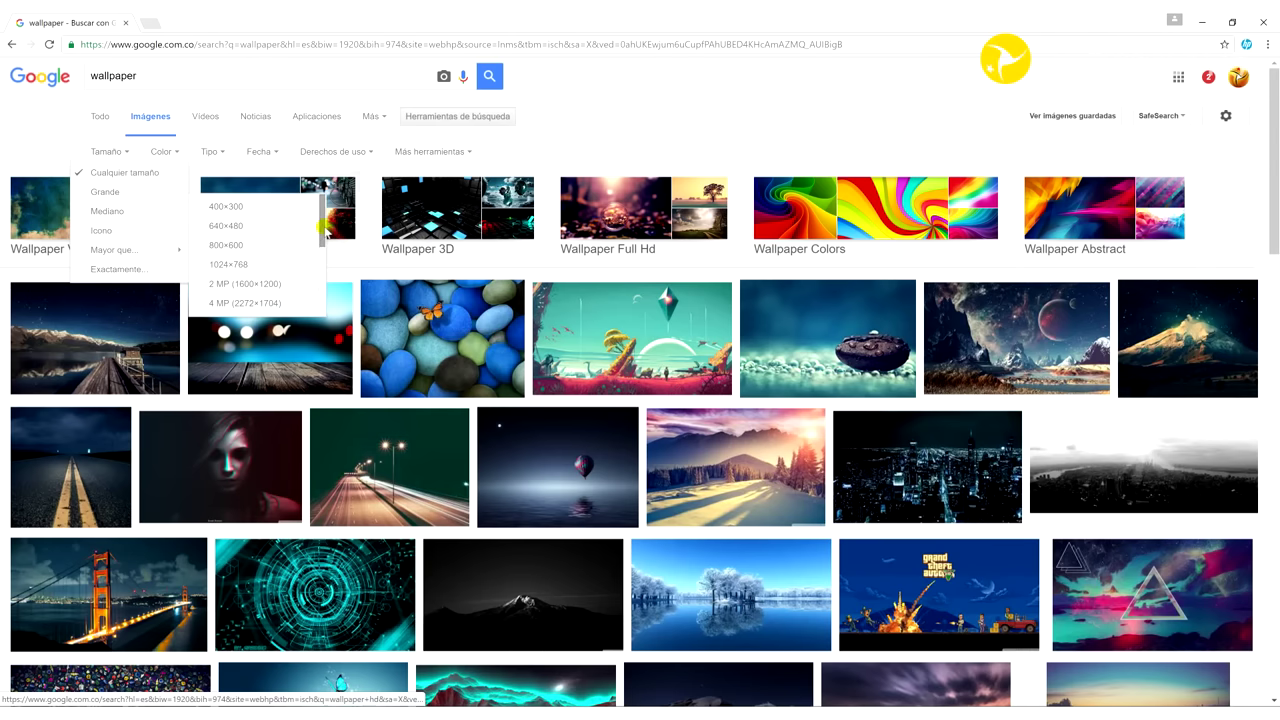
pyautogui.moveTo(322, 232)
pyautogui.mouseDown()
pyautogui.moveTo(323, 265)
pyautogui.moveTo(323, 251)
pyautogui.mouseUp()
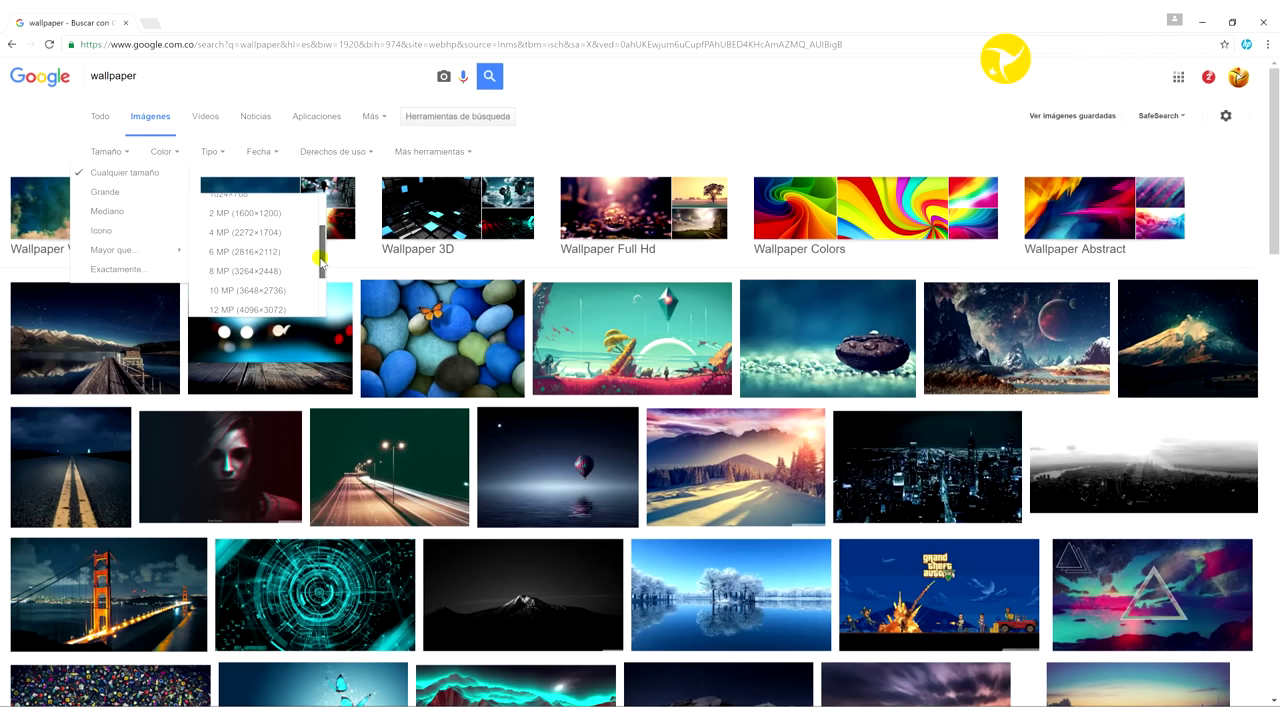
pyautogui.click(240, 233)
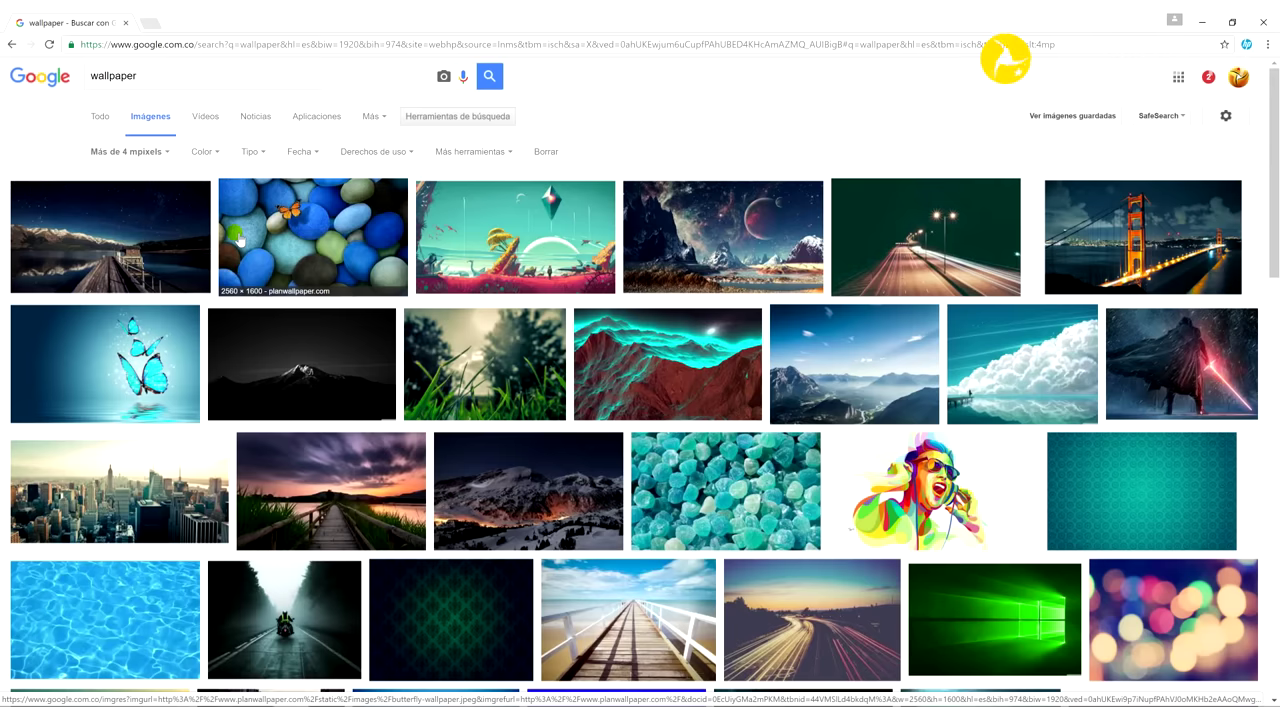
pyautogui.scroll(-3, 280, 300)
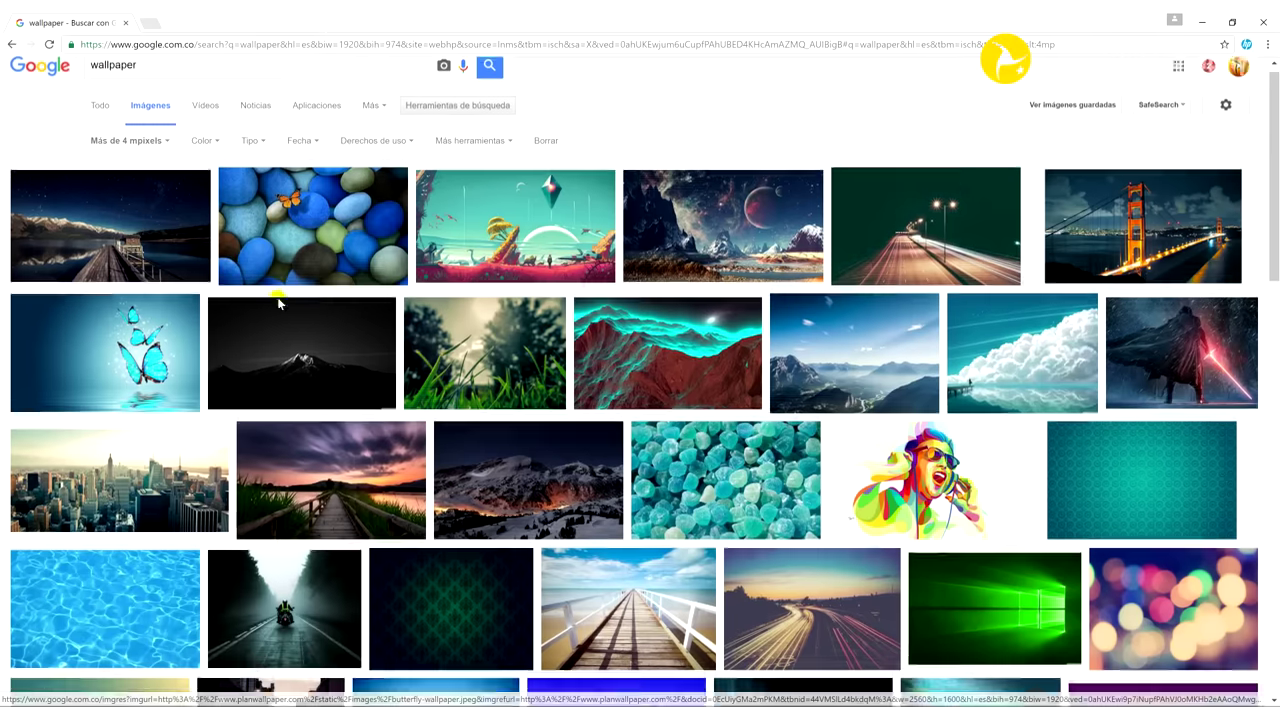
pyautogui.scroll(-6, 282, 305)
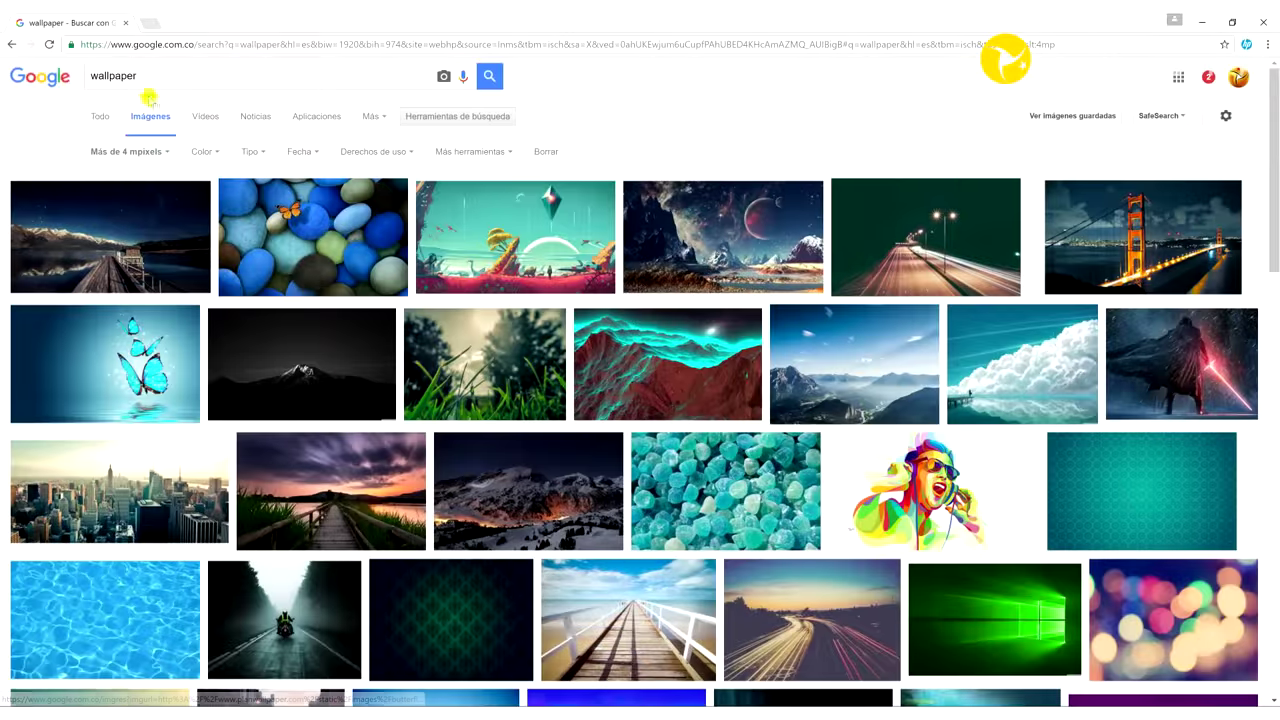
# Replace the image search term with "motos" and run the search.
pyautogui.doubleClick(125, 80)
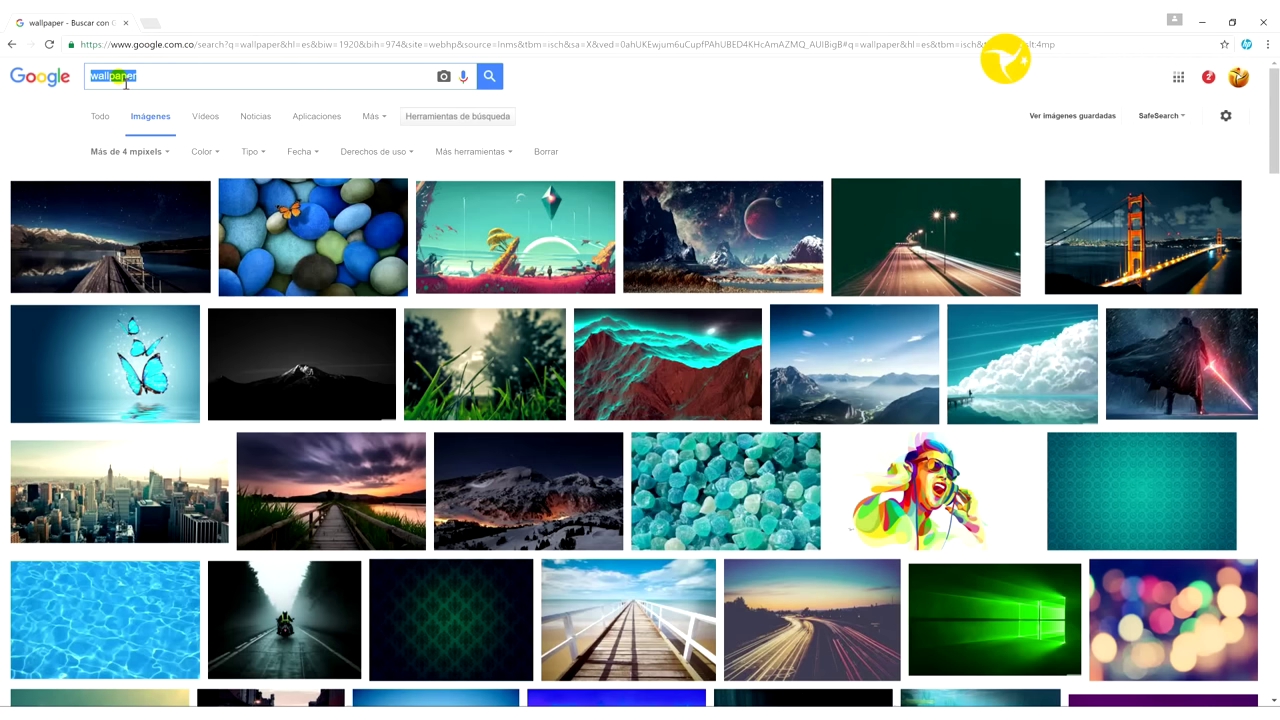
pyautogui.write('motosd')
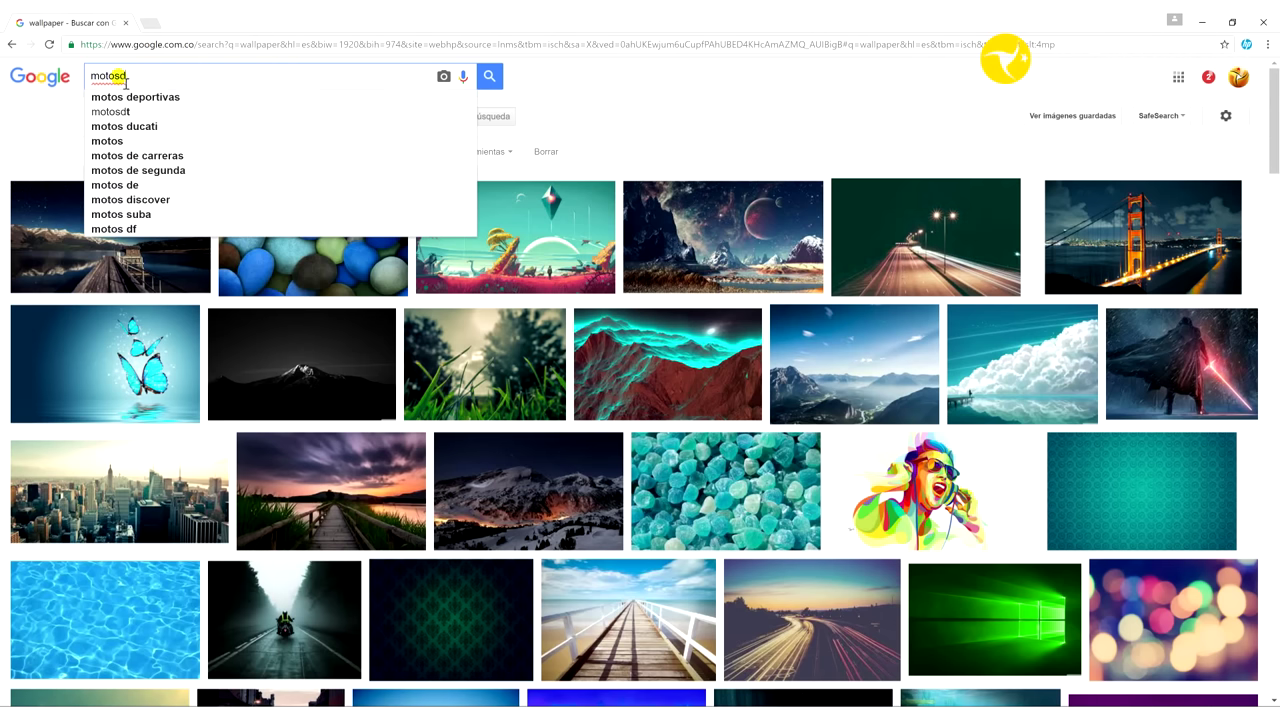
pyautogui.press('BackSpace')
pyautogui.press('BackSpace')
pyautogui.write('s')
pyautogui.press('Return')
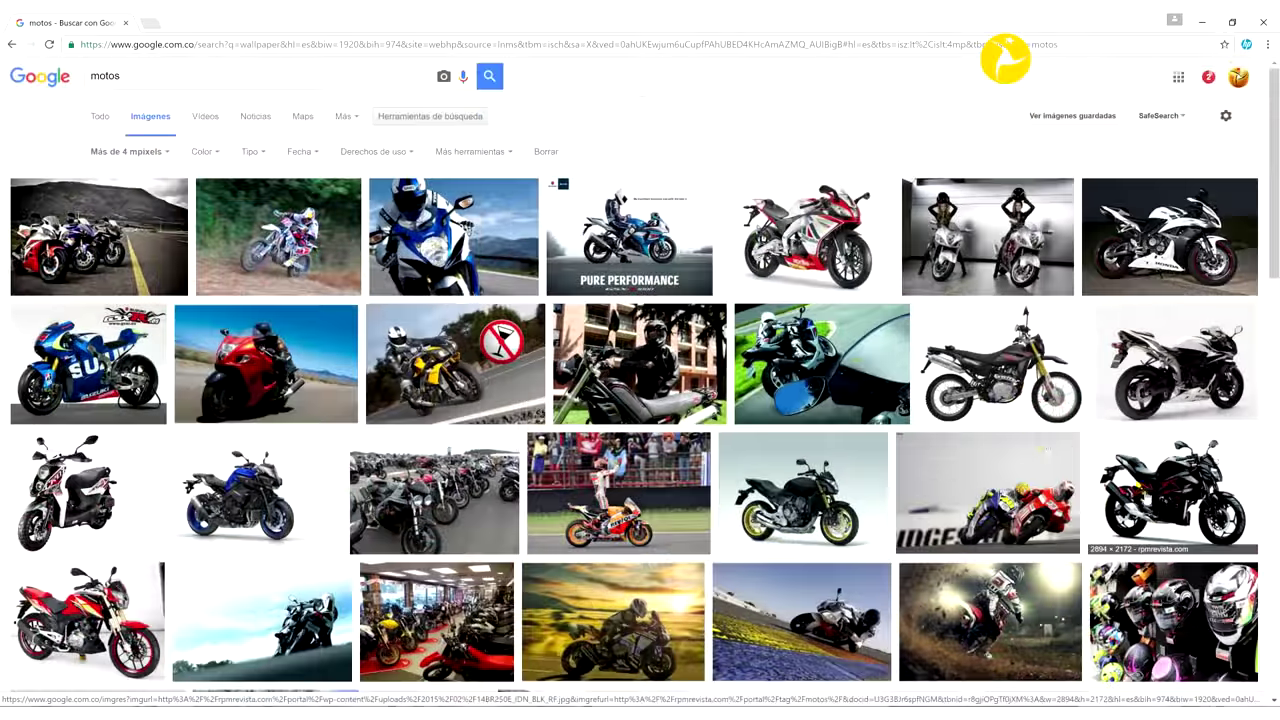
pyautogui.moveTo(126, 77); pyautogui.dragTo(55, 80)
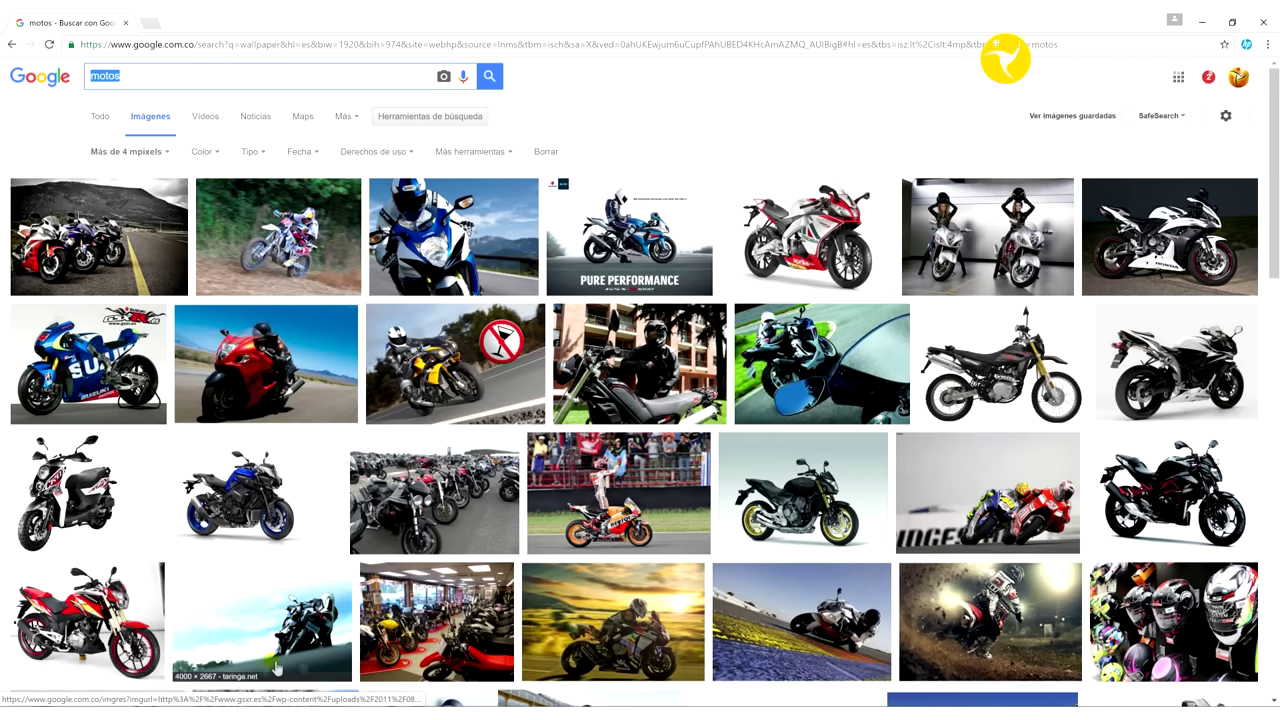
# Switch to File Explorer and review the four example images in the IMÁGENES DE EJEPLO TUTORIAL folder.
pyautogui.hotkey('alt', 'Tab')
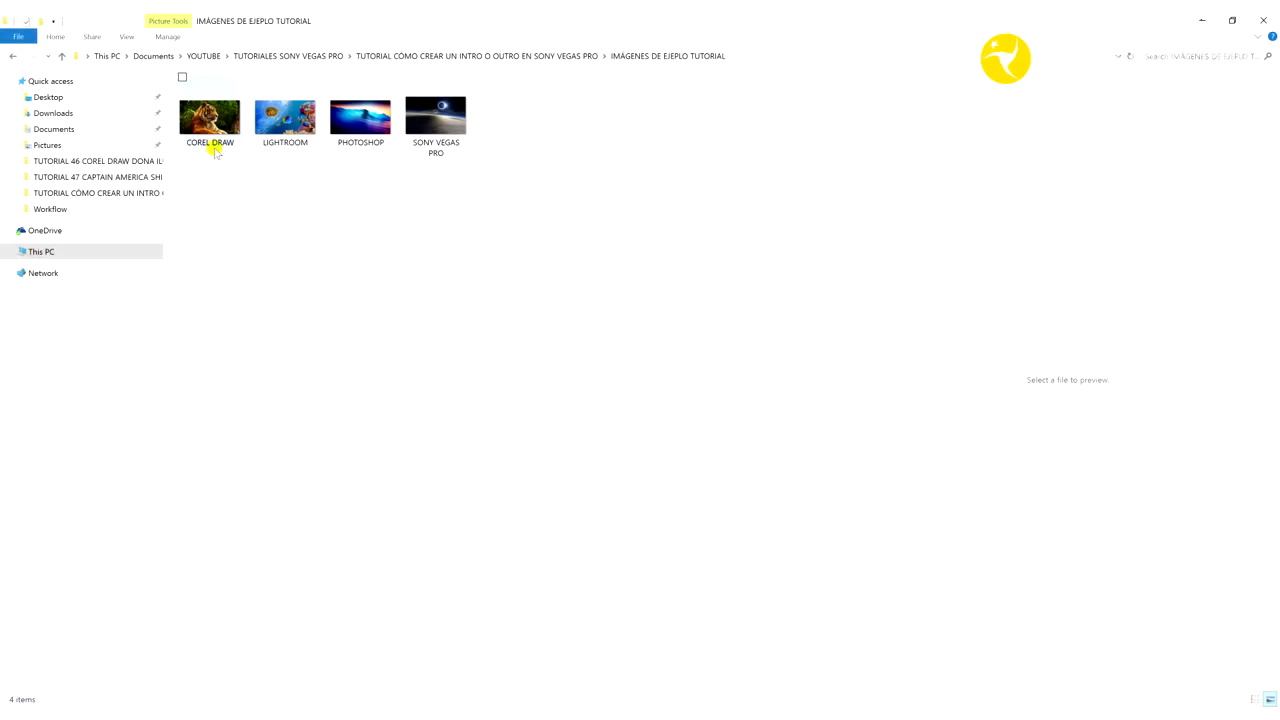
pyautogui.moveTo(215, 160); pyautogui.dragTo(478, 118)
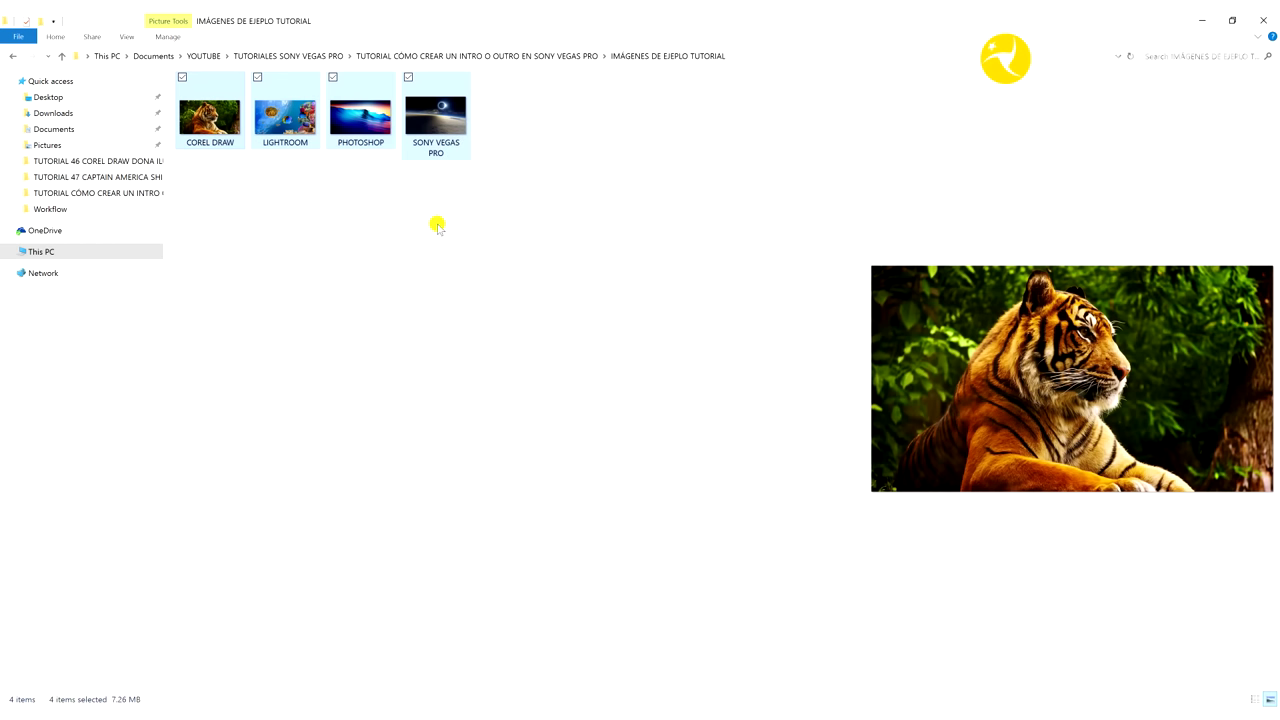
pyautogui.click(437, 226)
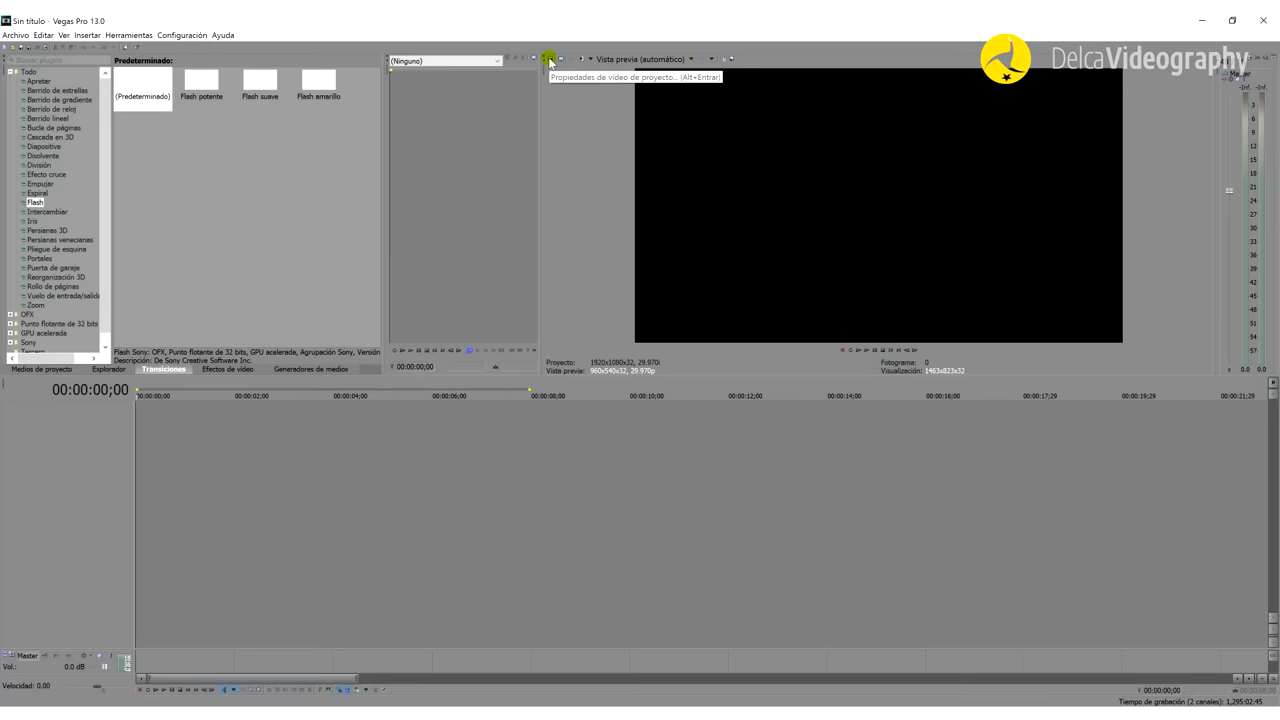
# Review the project's video properties in Vegas Pro and accept the HD 1080-60i template.
pyautogui.click(549, 60)
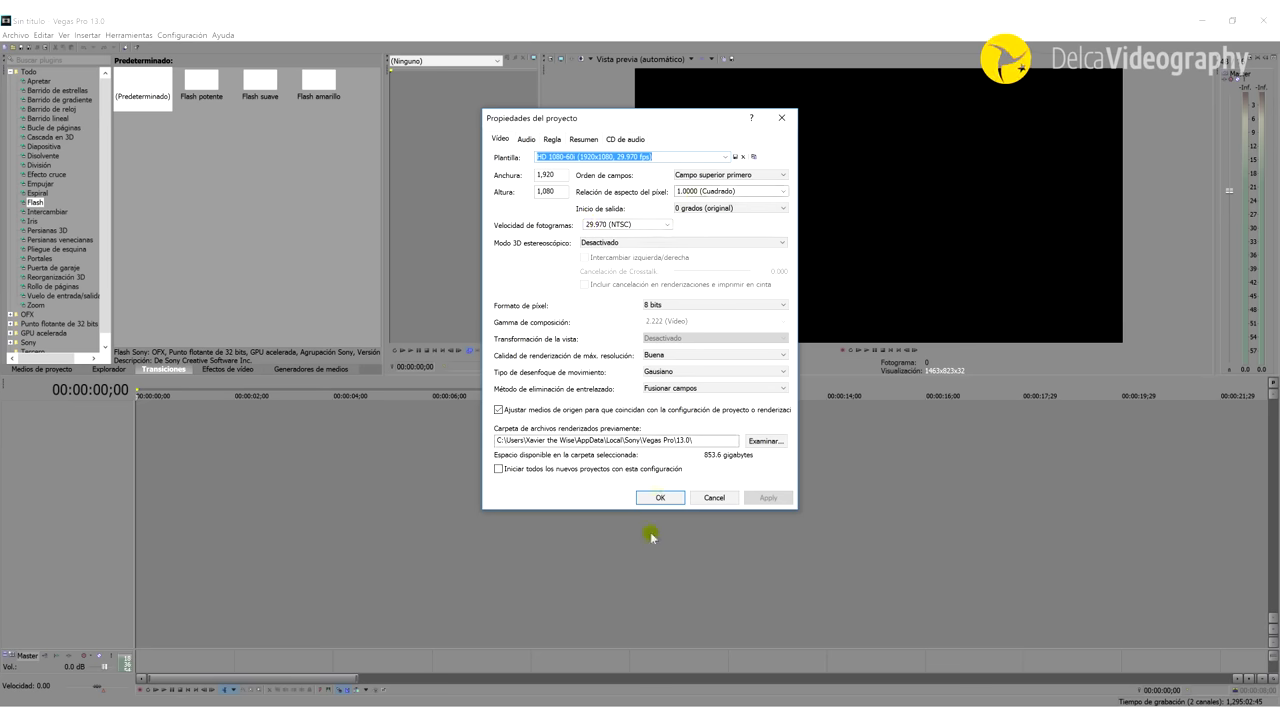
pyautogui.click(661, 498)
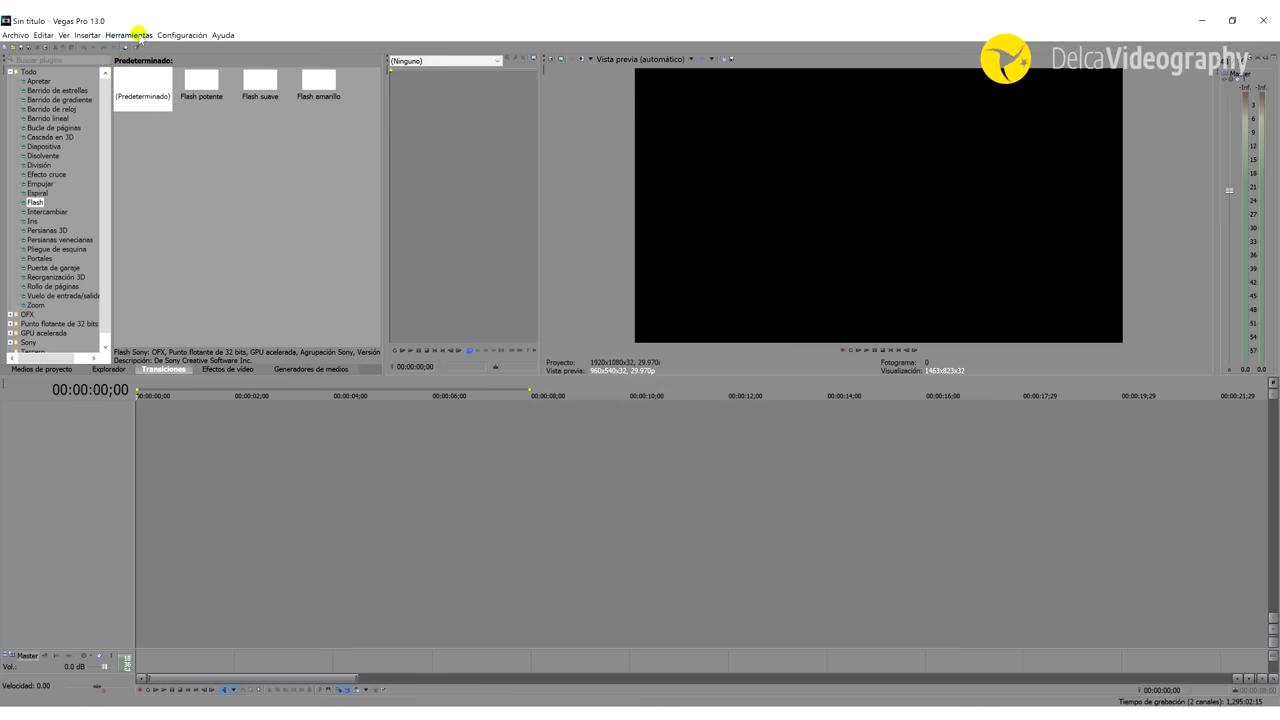
# Set the duration of new still images to 8 seconds in the editing preferences and apply the change.
pyautogui.click(180, 35)
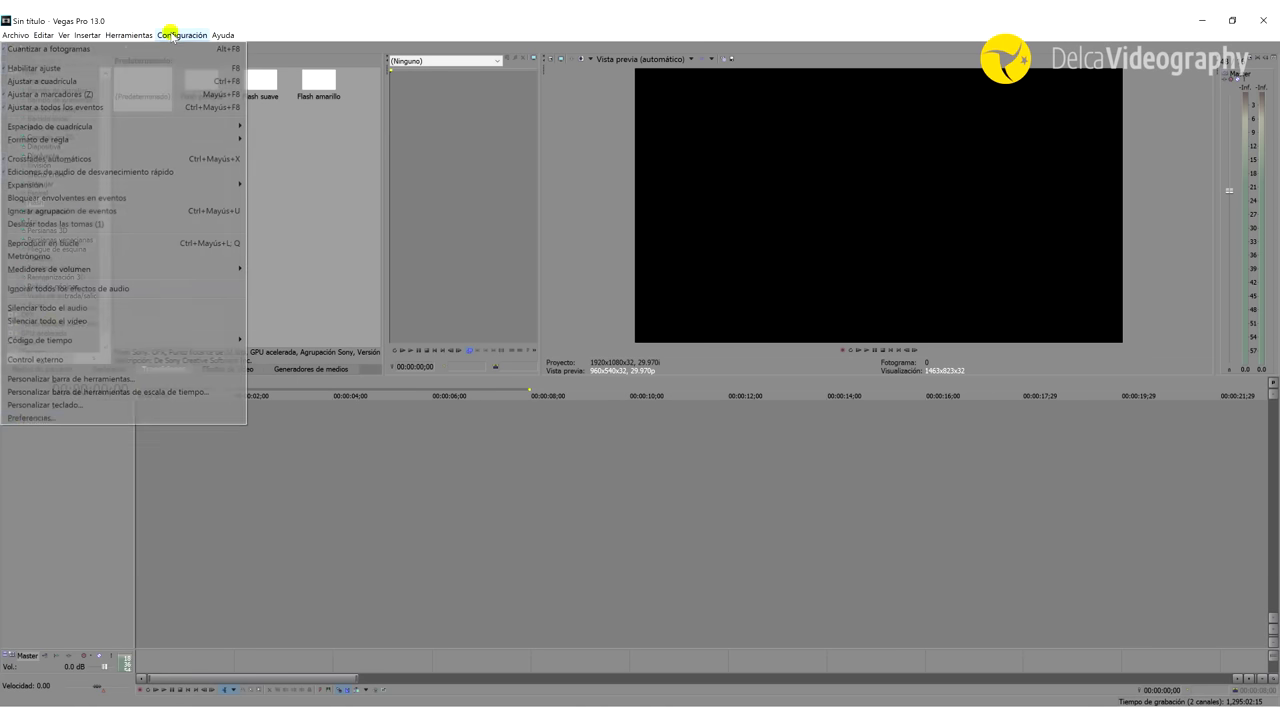
pyautogui.click(38, 420)
pyautogui.click(476, 125)
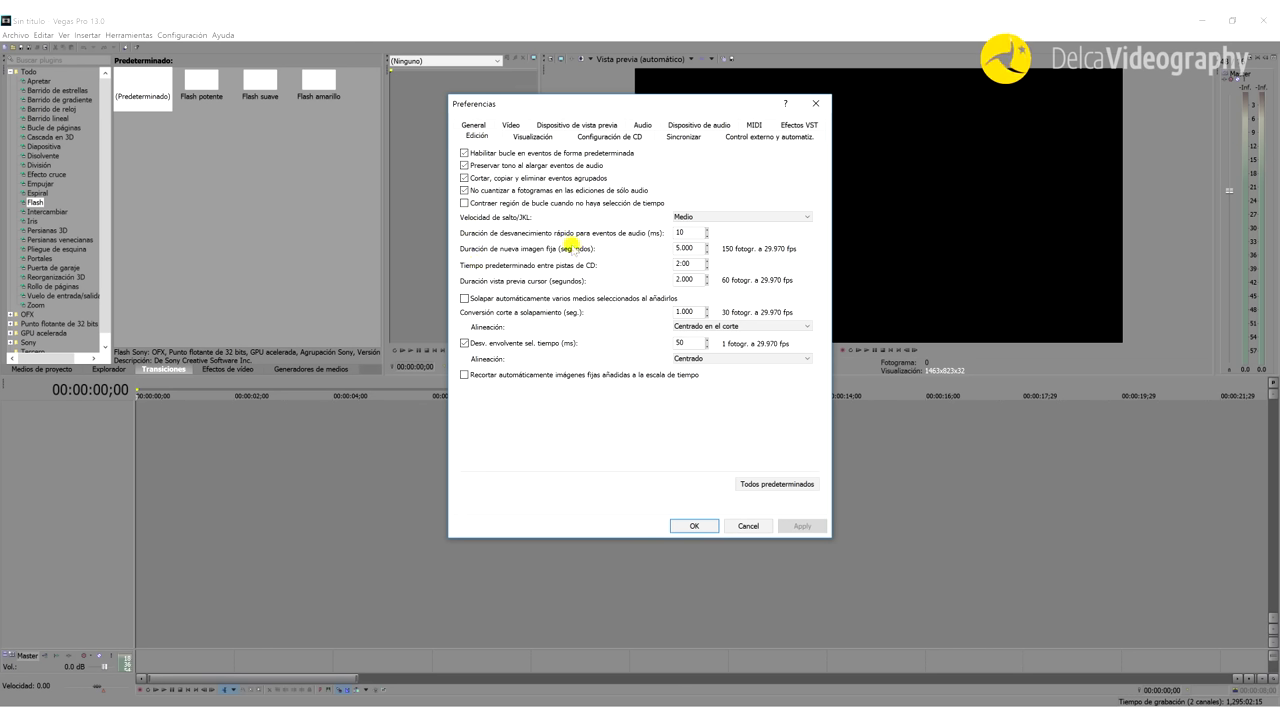
pyautogui.doubleClick(682, 248)
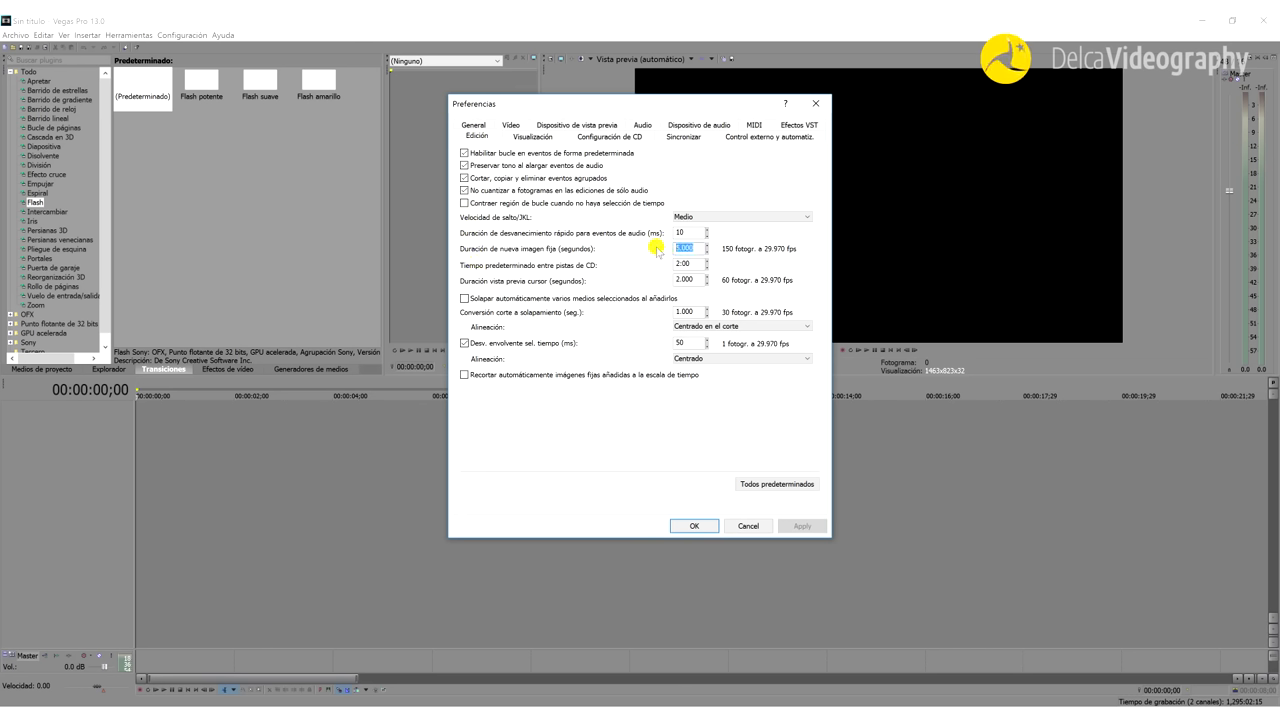
pyautogui.write('8')
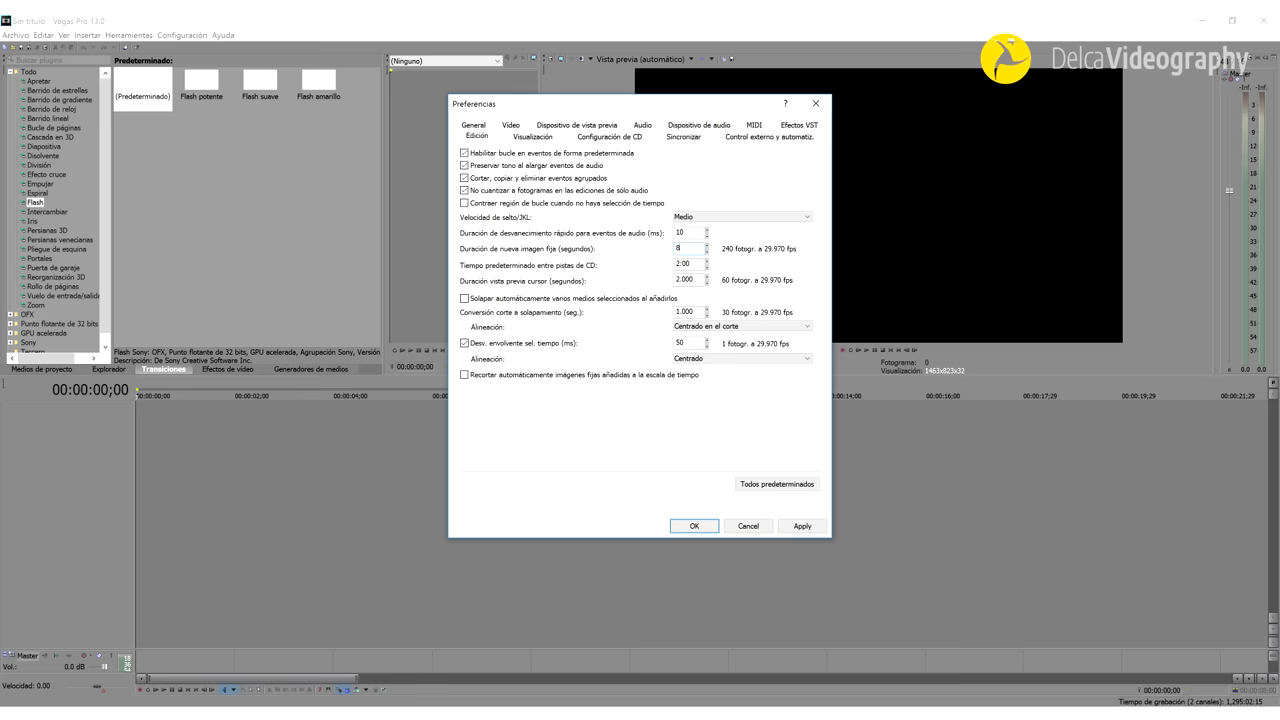
pyautogui.click(802, 525)
pyautogui.click(690, 525)
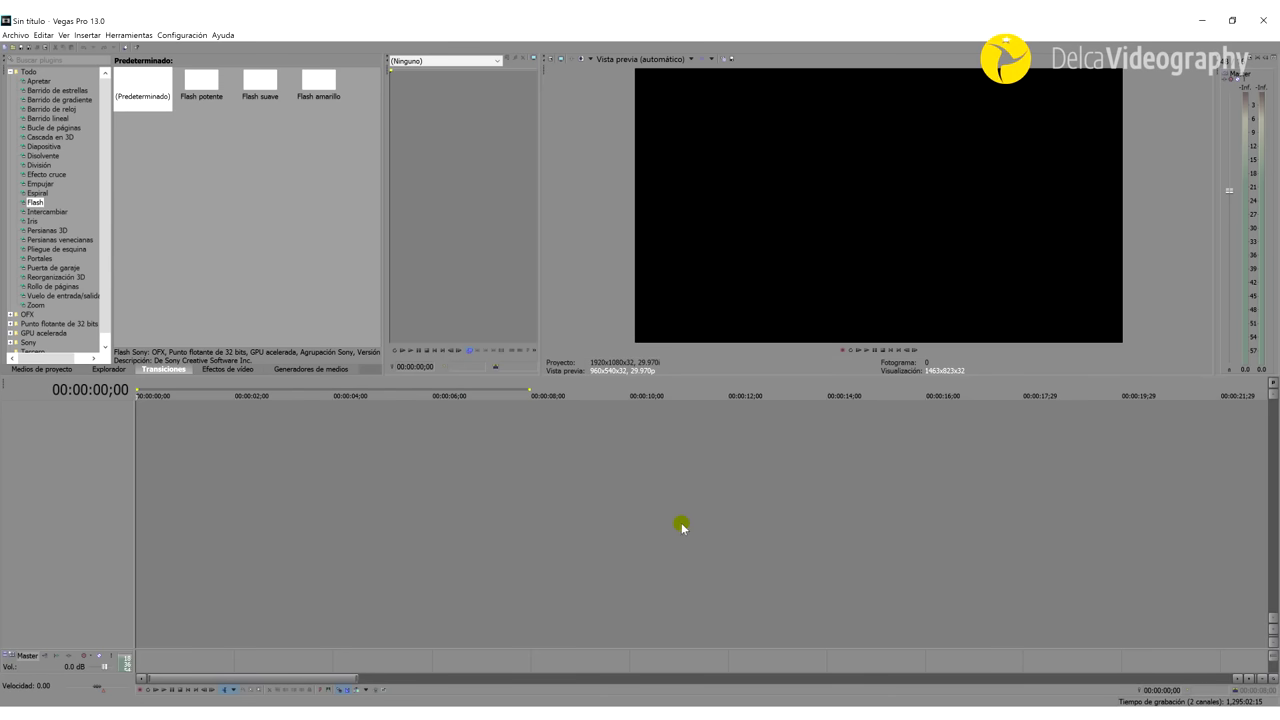
# Add the COREL DRAW, LIGHTROOM, PHOTOSHOP and SONY VEGAS PRO images from File Explorer to the start of the Vegas Pro timeline.
pyautogui.hotkey('alt', 'Tab')
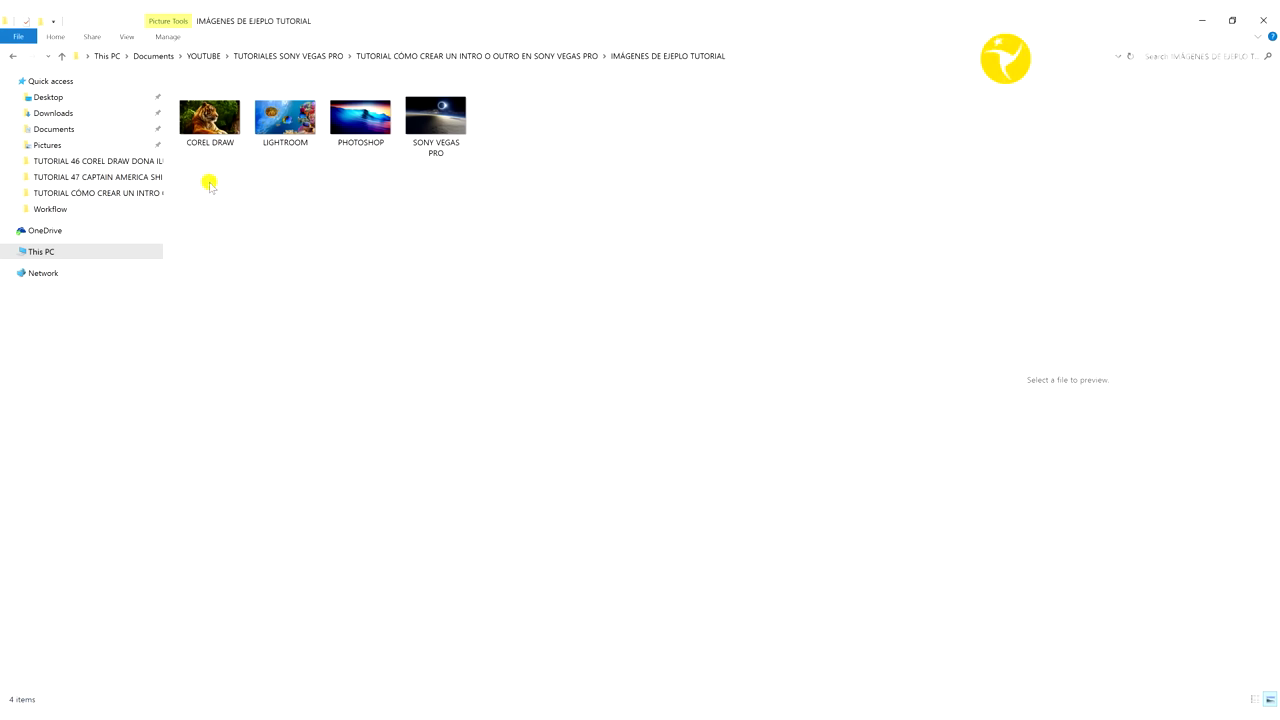
pyautogui.moveTo(211, 175)
pyautogui.mouseDown()
pyautogui.moveTo(246, 143)
pyautogui.moveTo(486, 121)
pyautogui.mouseUp()
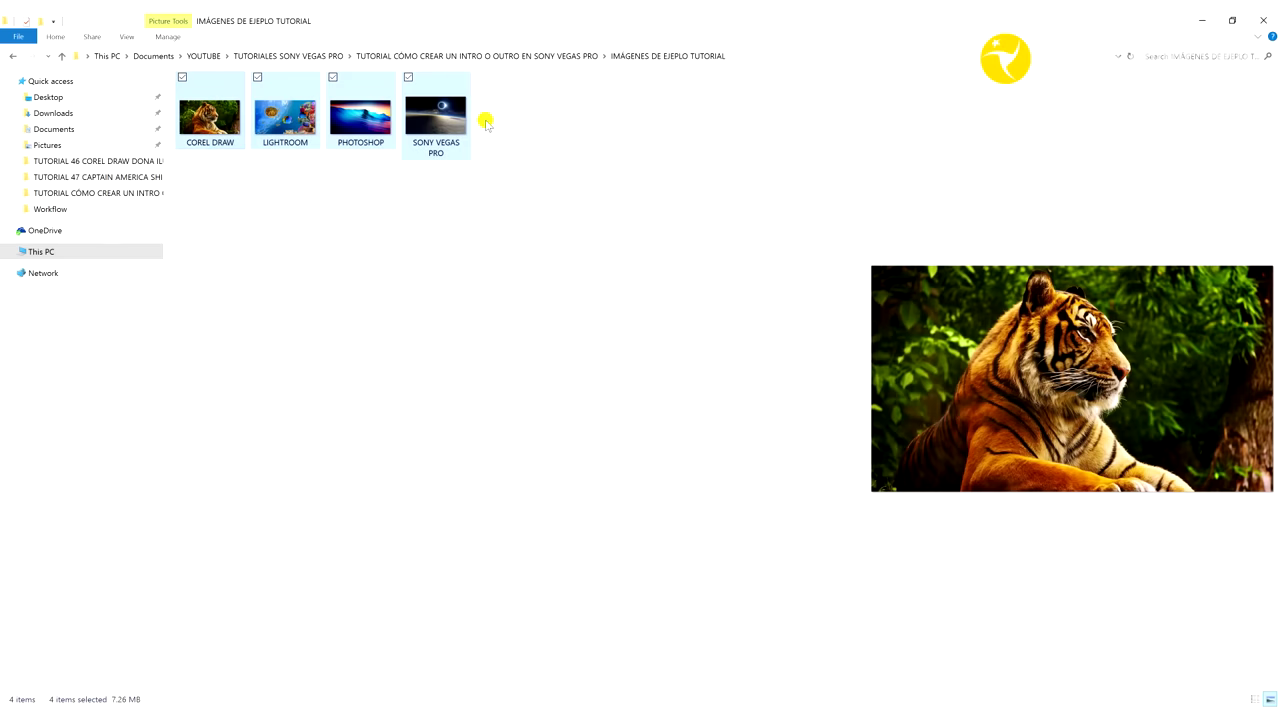
pyautogui.moveTo(197, 140); pyautogui.dragTo(140, 410)
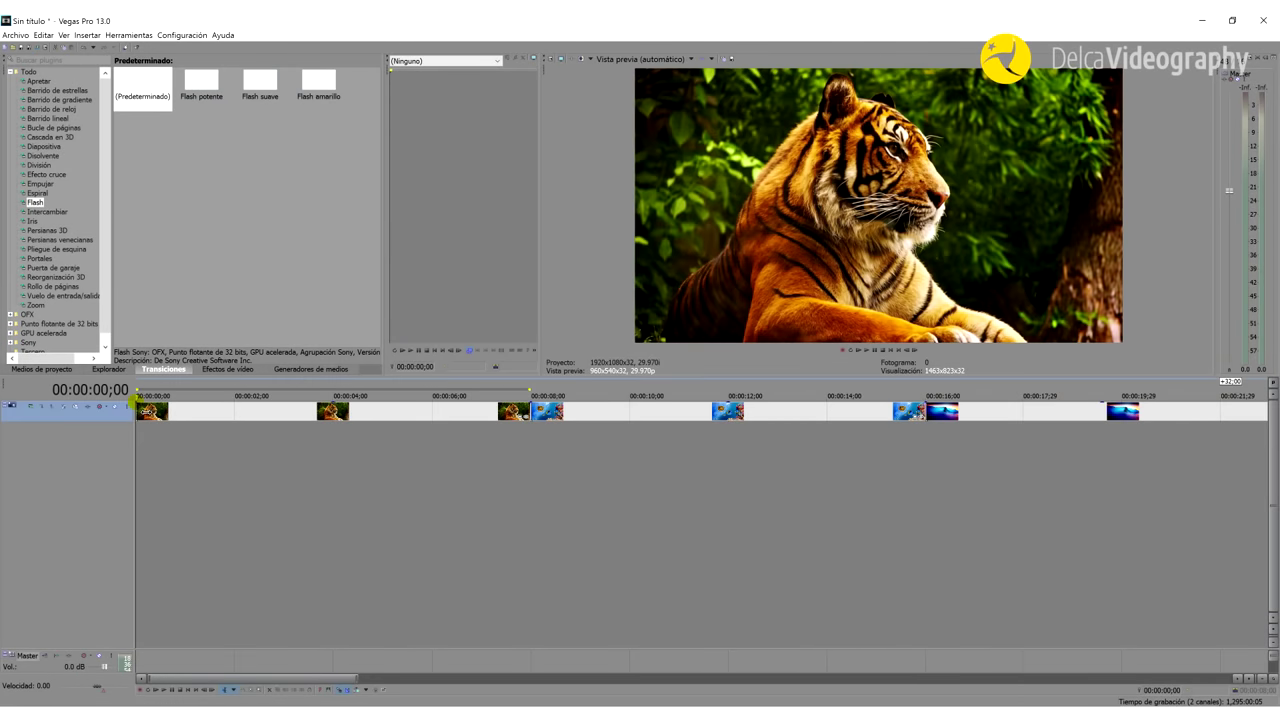
pyautogui.scroll(-3, 442, 482)
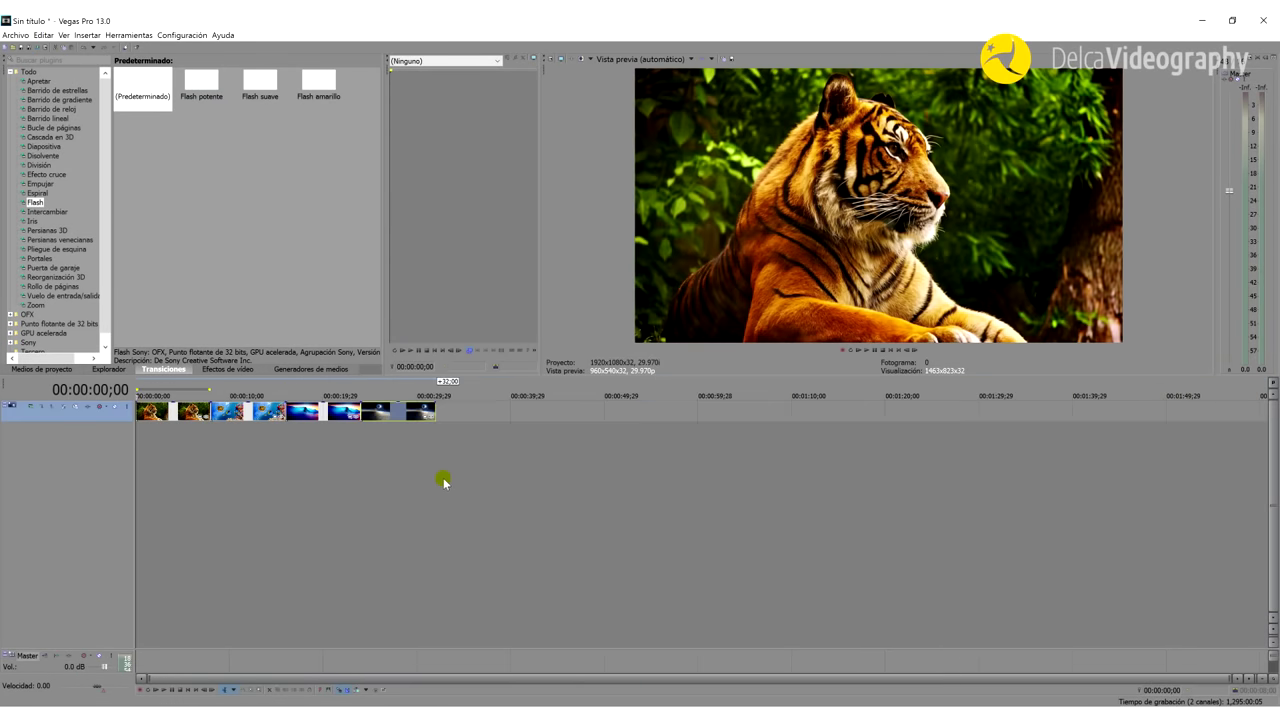
pyautogui.click(260, 449)
pyautogui.click(51, 370)
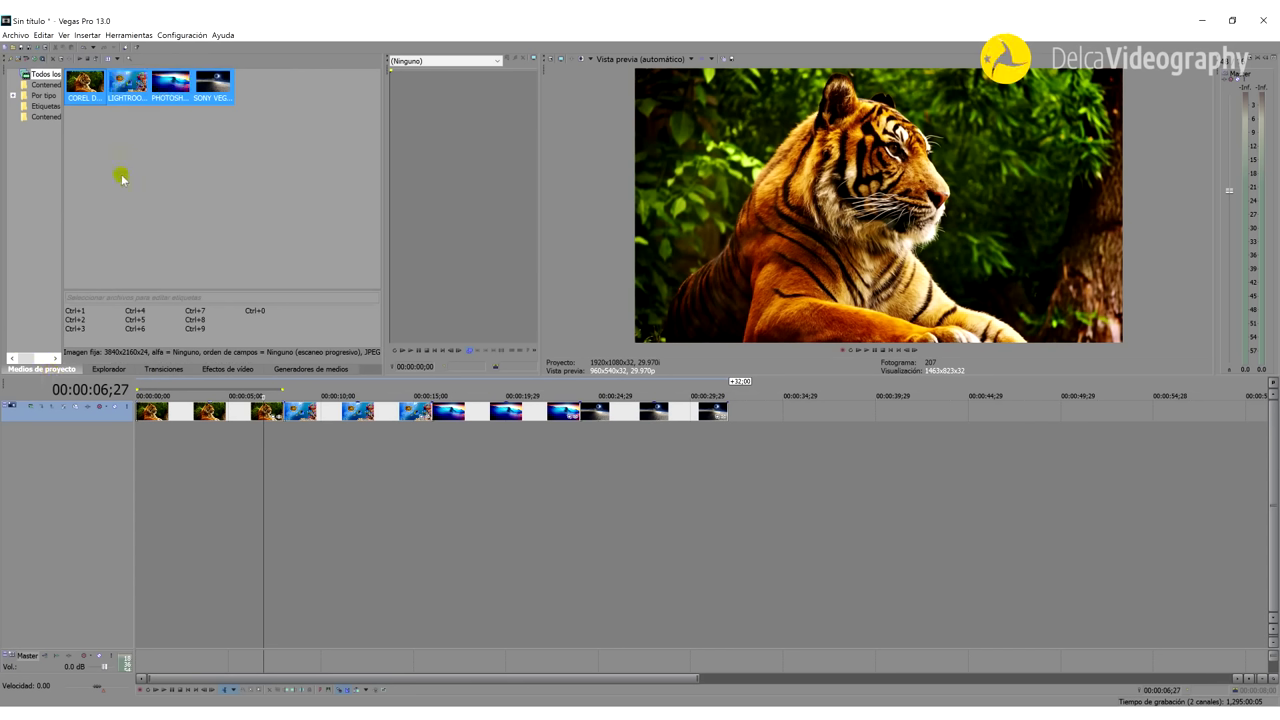
pyautogui.click(110, 370)
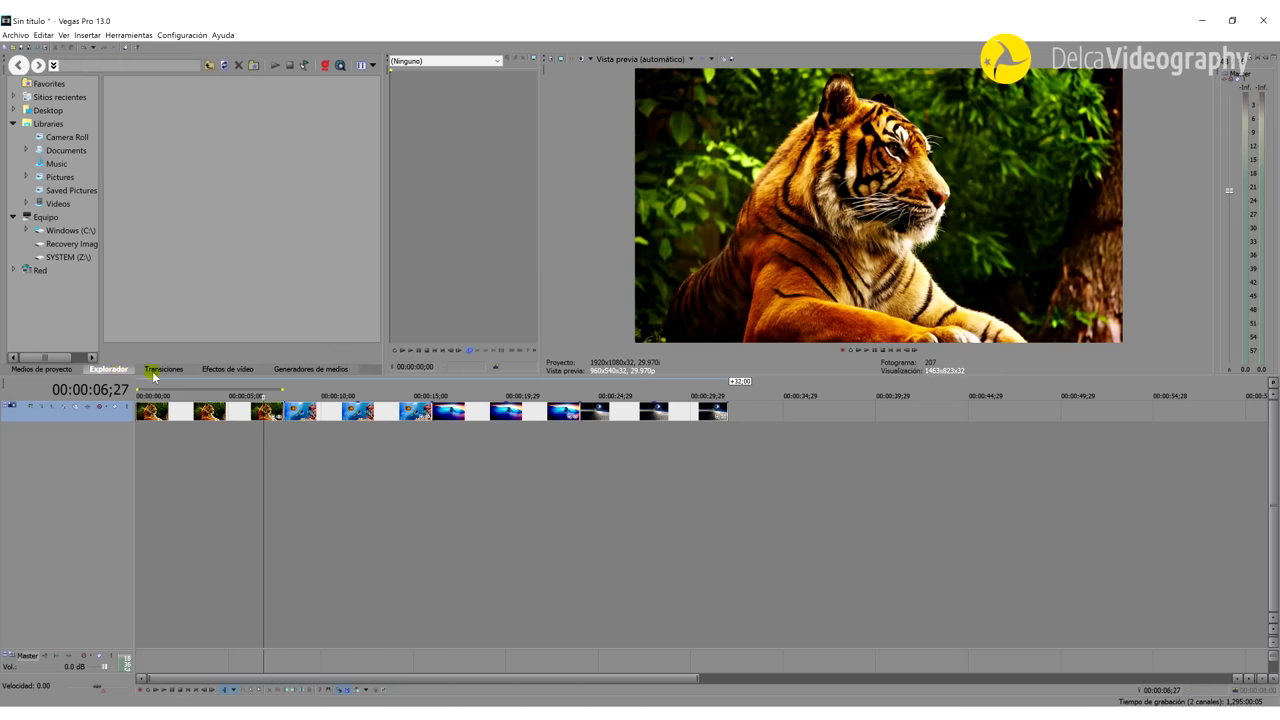
pyautogui.click(158, 370)
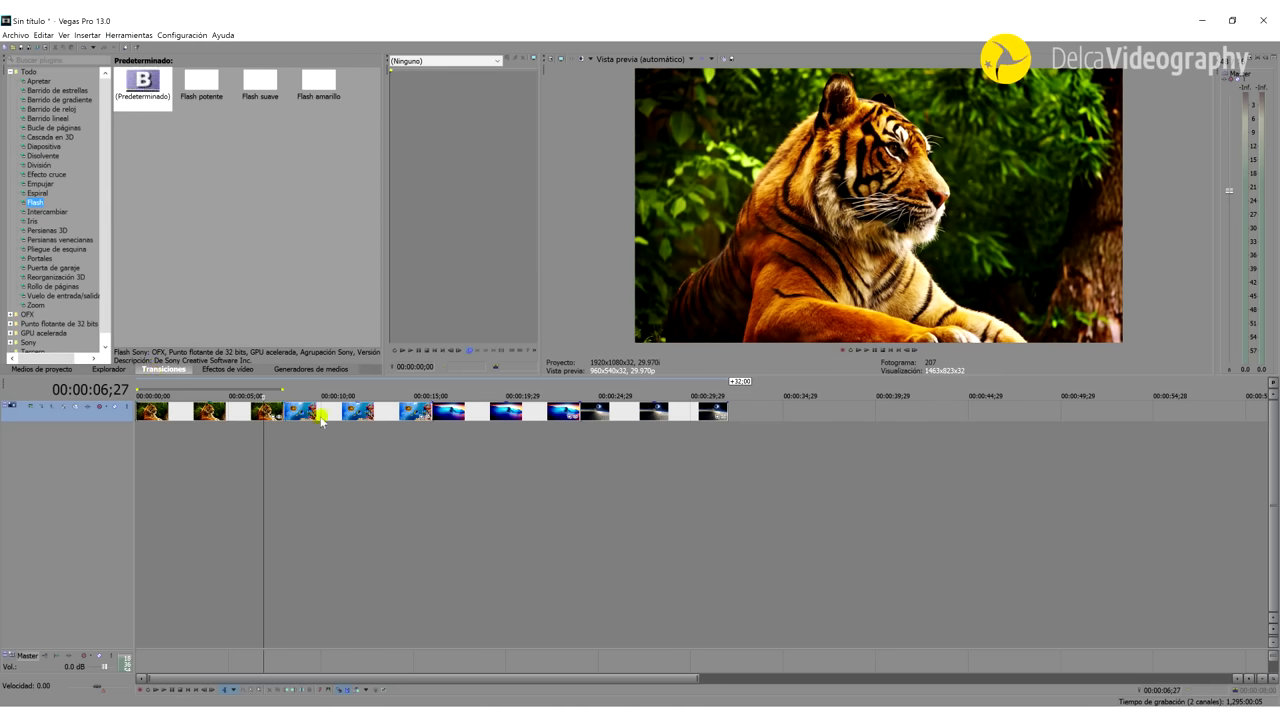
# Stack the fish, blue landscape and space images on separate tracks below the tiger image, all starting at 00:00:00;00.
pyautogui.moveTo(327, 416); pyautogui.dragTo(160, 438)
pyautogui.moveTo(445, 430); pyautogui.dragTo(151, 457)
pyautogui.moveTo(612, 412); pyautogui.dragTo(146, 481)
pyautogui.click(194, 403)
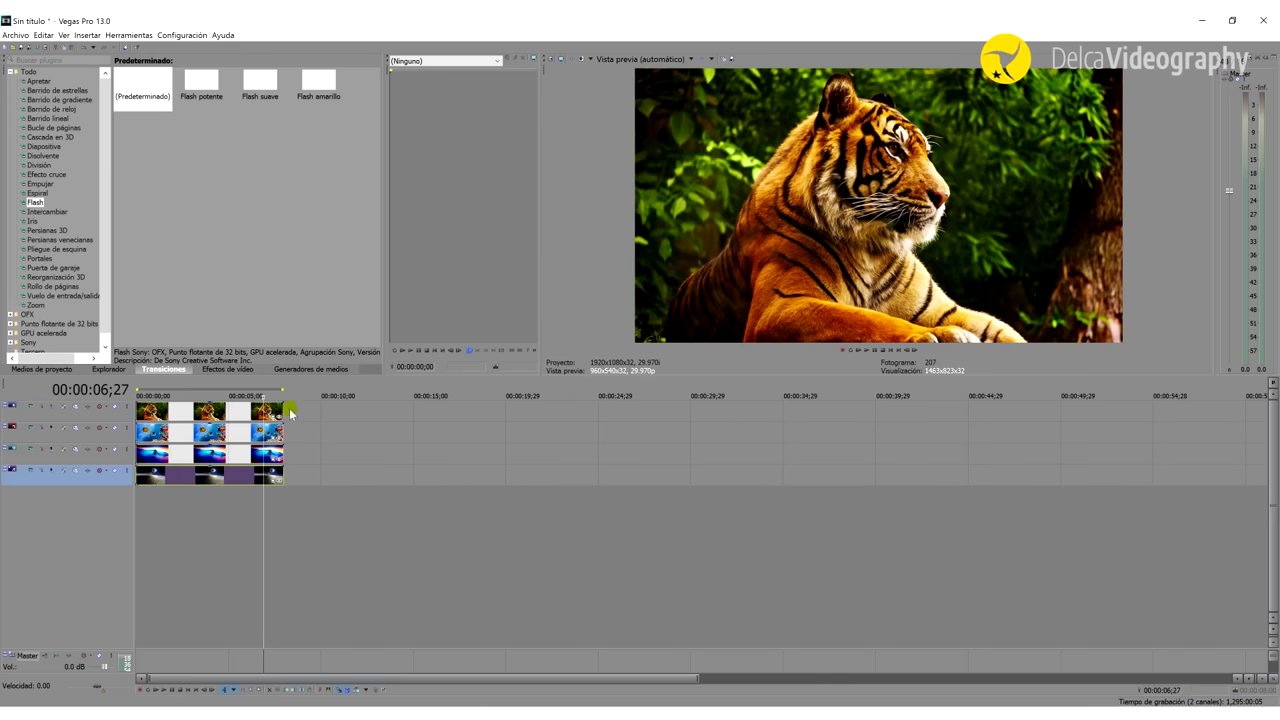
pyautogui.click(170, 412)
pyautogui.click(170, 412)
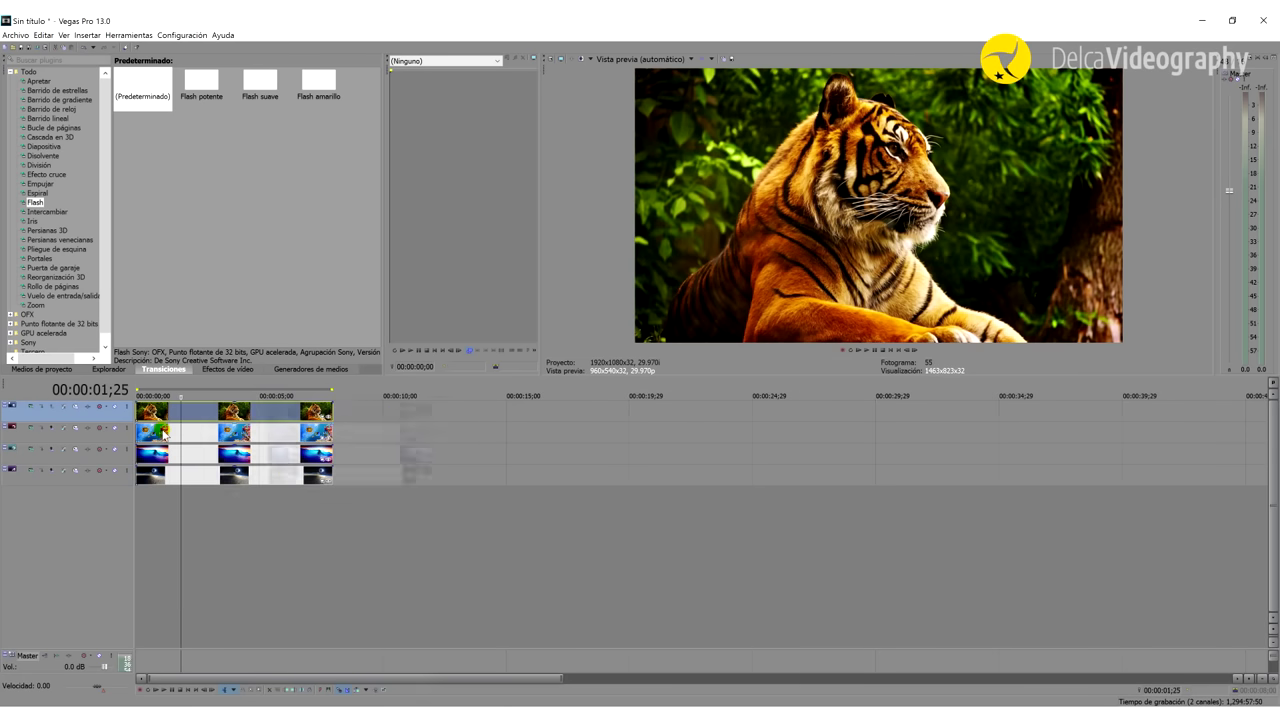
pyautogui.scroll(3, 170, 412)
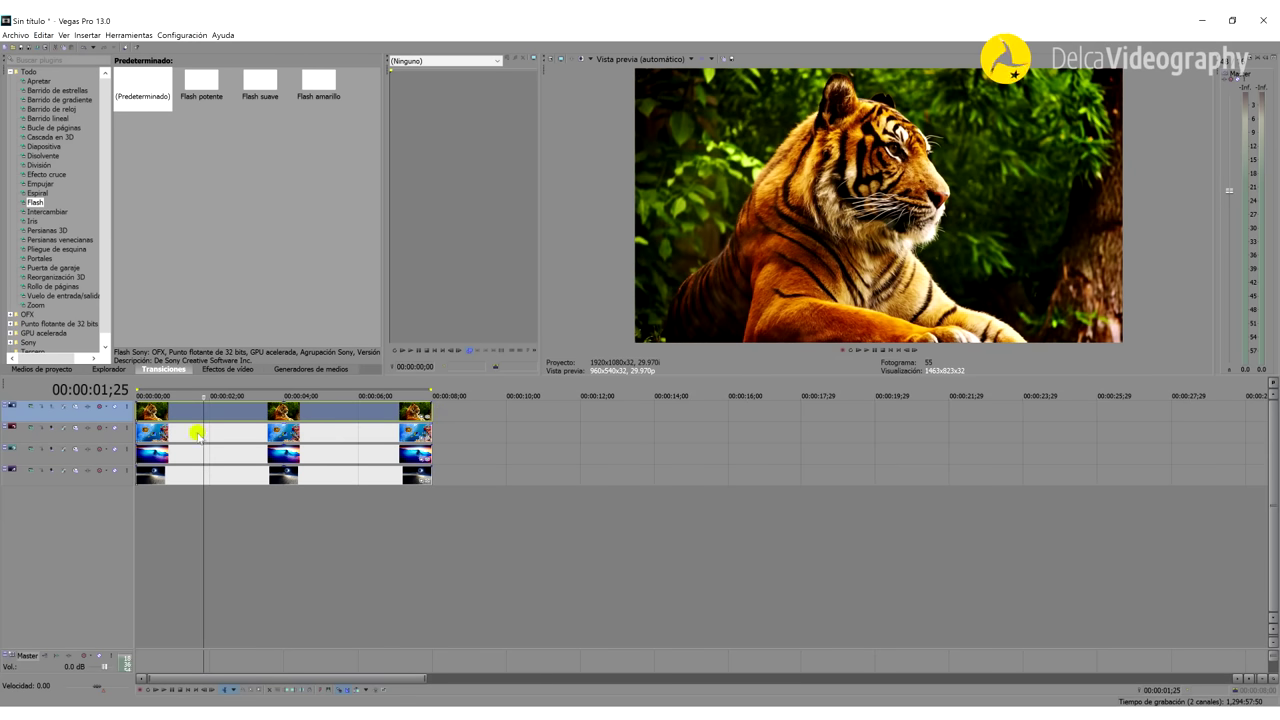
pyautogui.scroll(2, 200, 429)
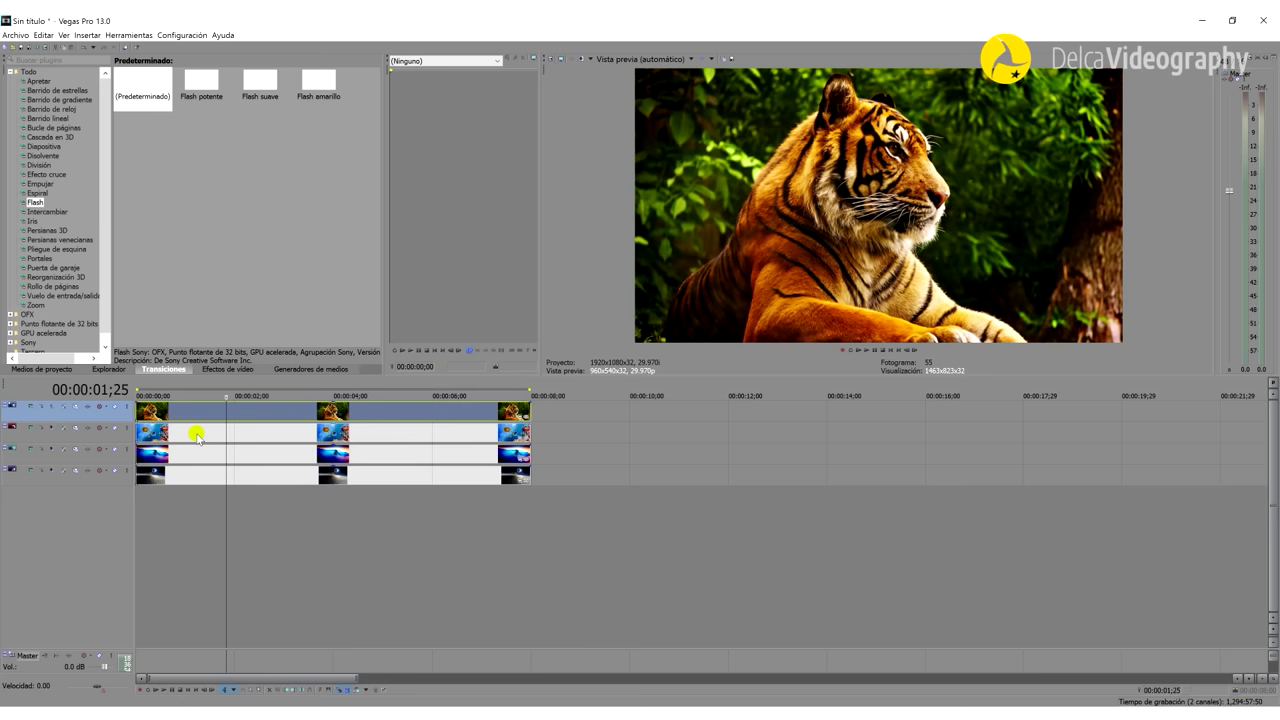
# Open Pan/Crop for the COREL DRAW tiger event and enable its mask at the first keyframe.
pyautogui.click(537, 418)
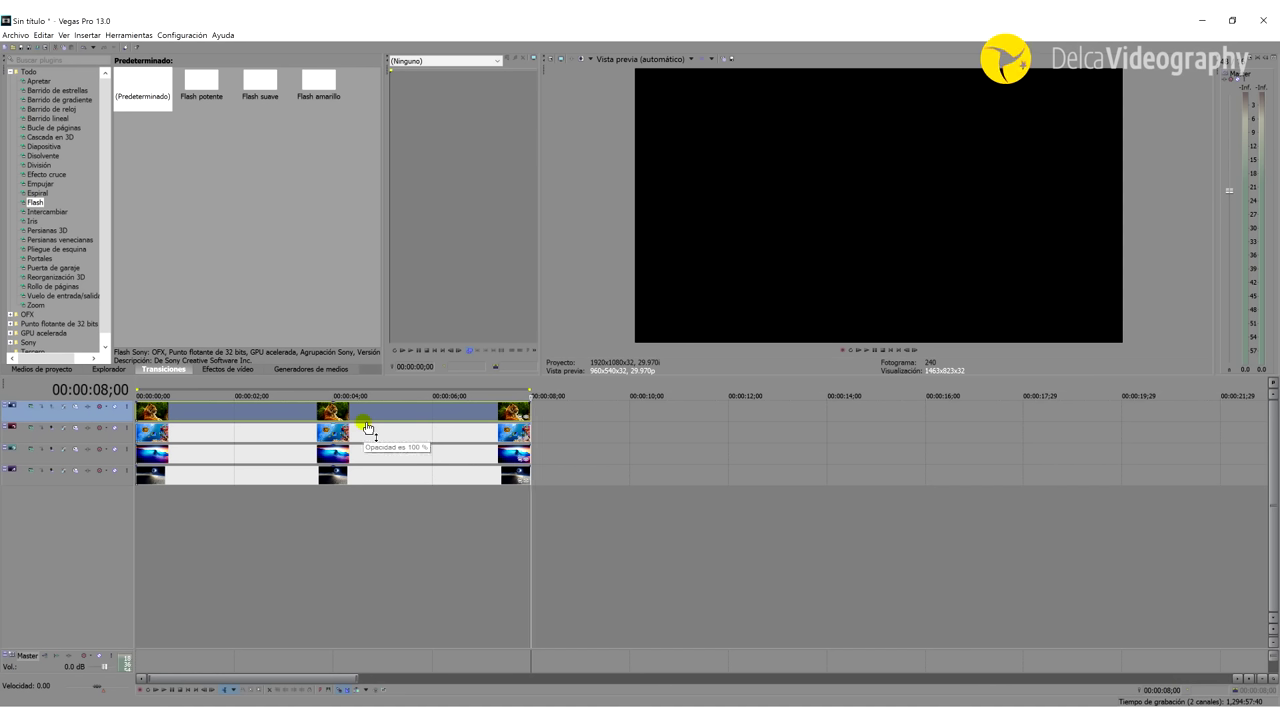
pyautogui.click(526, 424)
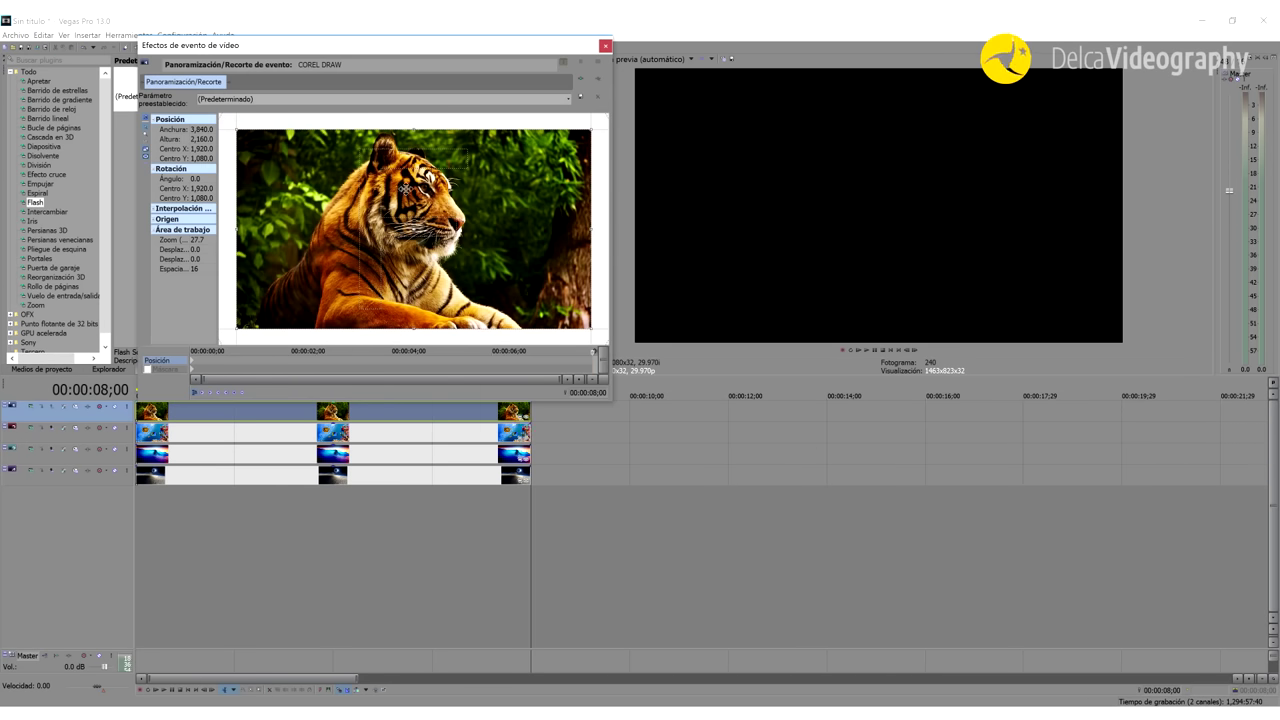
pyautogui.click(149, 370)
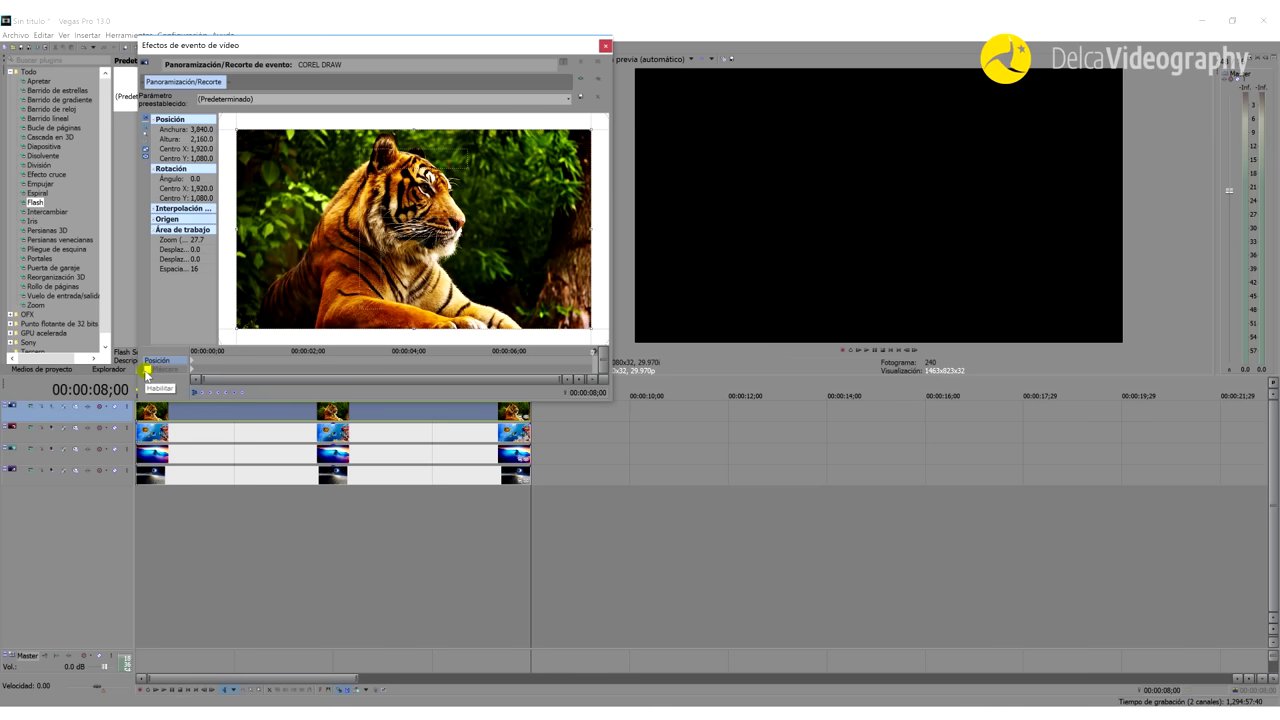
pyautogui.click(190, 370)
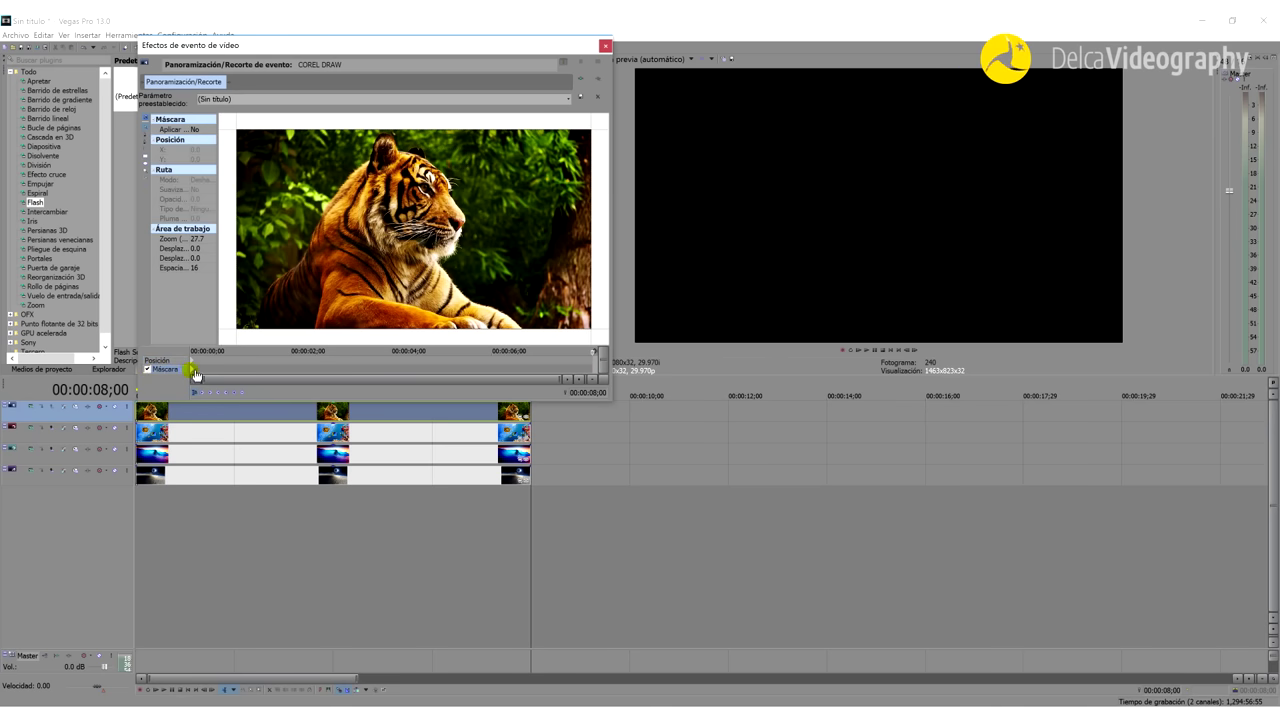
# Draw a full-width horizontal rectangular mask across the tiger's eyes at the first keyframe and trim its lower and outer edges.
pyautogui.click(196, 374)
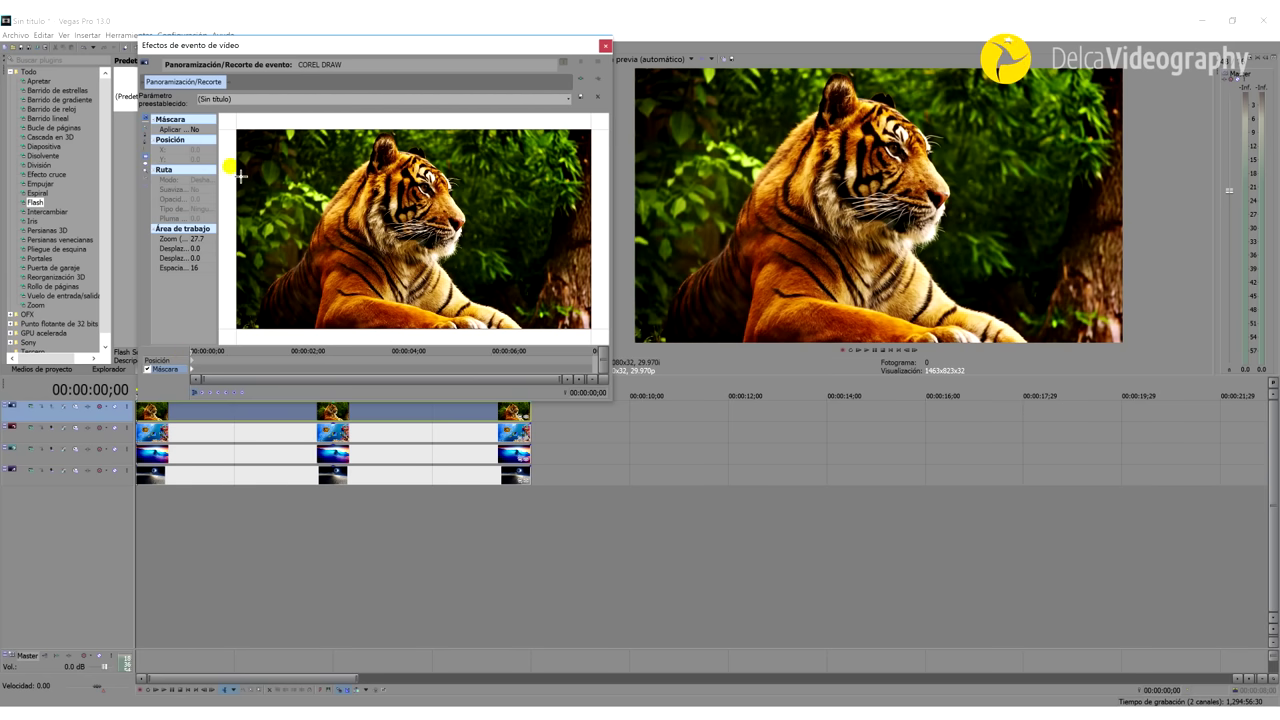
pyautogui.moveTo(230, 165); pyautogui.dragTo(604, 216)
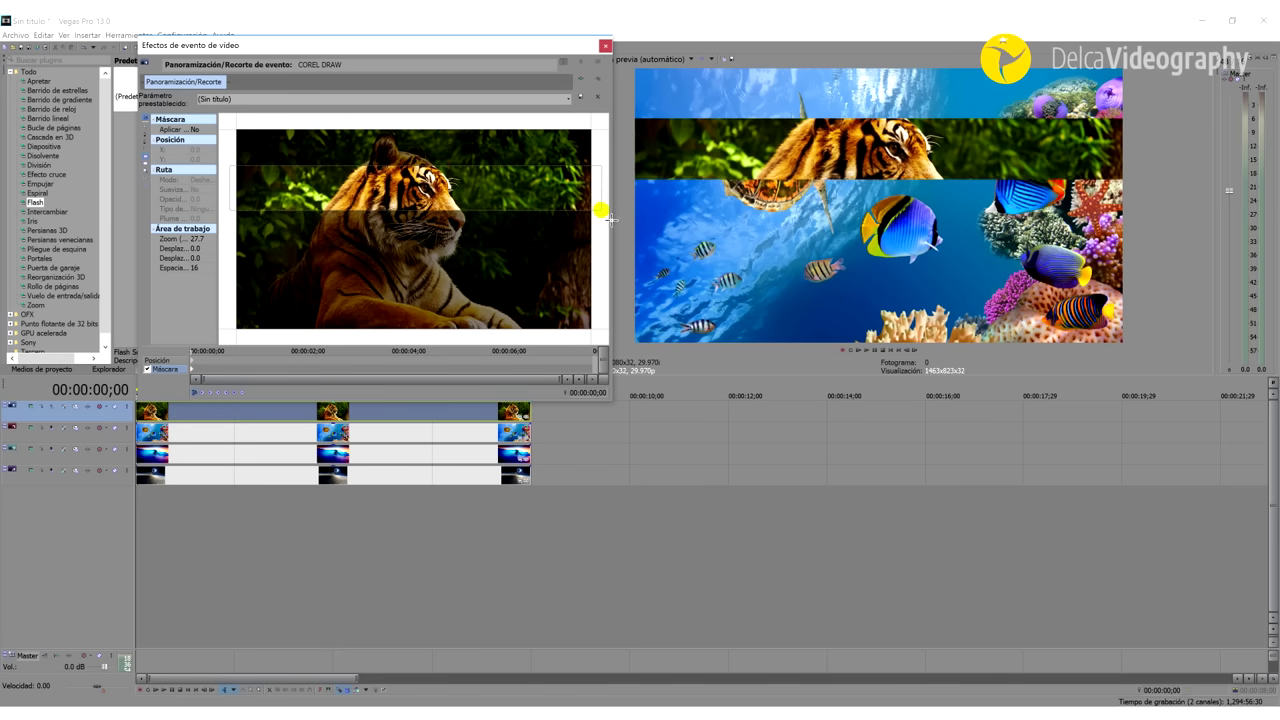
pyautogui.moveTo(604, 216)
pyautogui.mouseDown()
pyautogui.moveTo(604, 232)
pyautogui.moveTo(605, 209)
pyautogui.mouseUp()
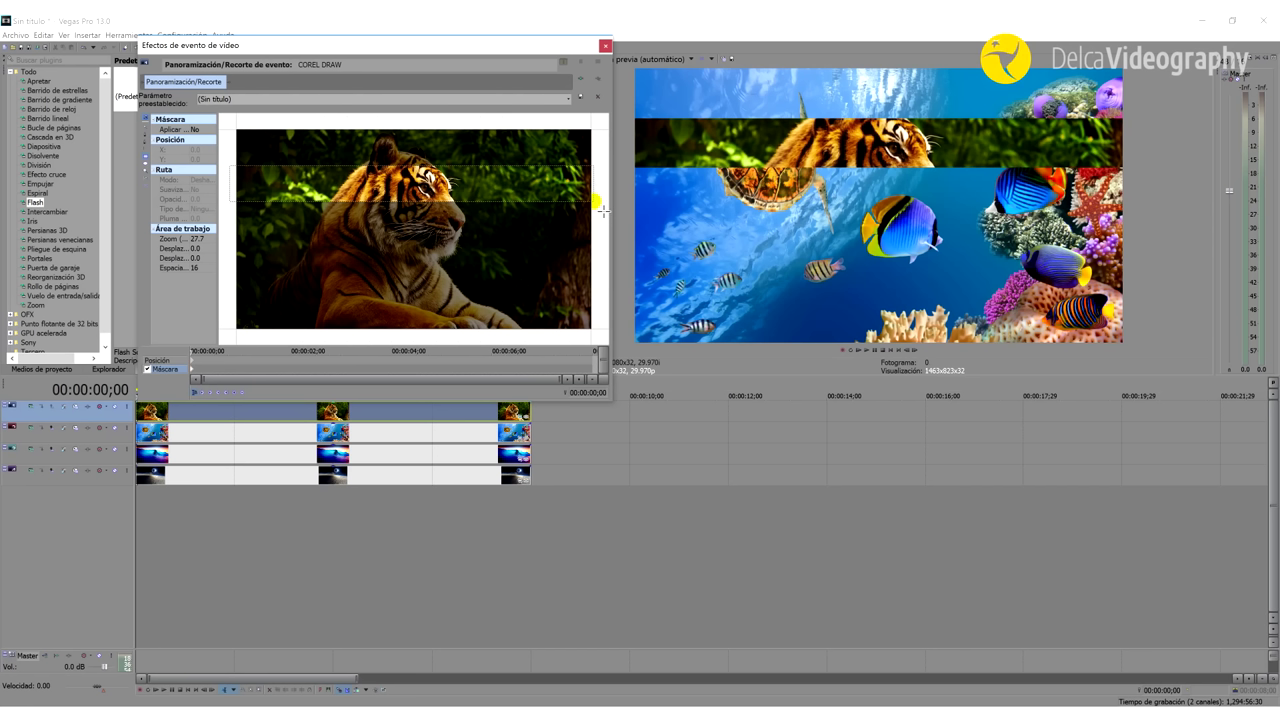
pyautogui.moveTo(604, 210); pyautogui.dragTo(596, 204)
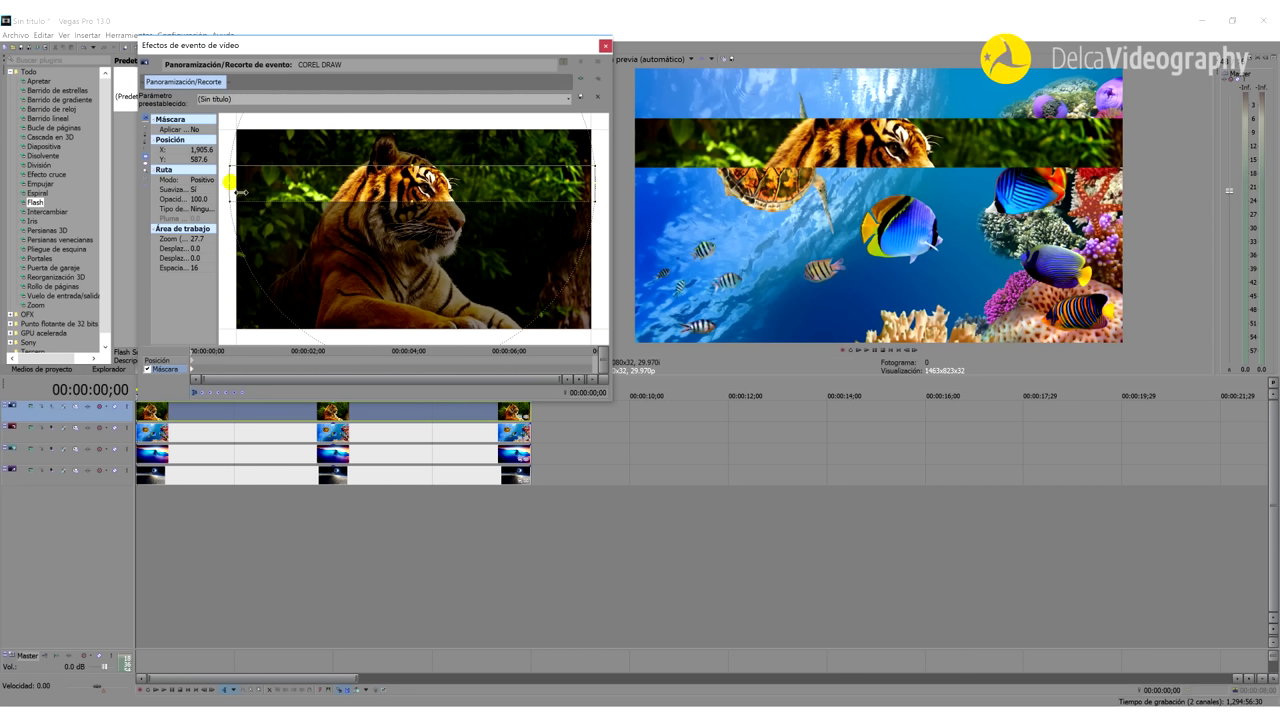
# Adjust the mask strip's edges and restrict movement to vertical, positioning the strip at about X 1,921.8, Y 607.5.
pyautogui.moveTo(239, 191); pyautogui.dragTo(243, 192)
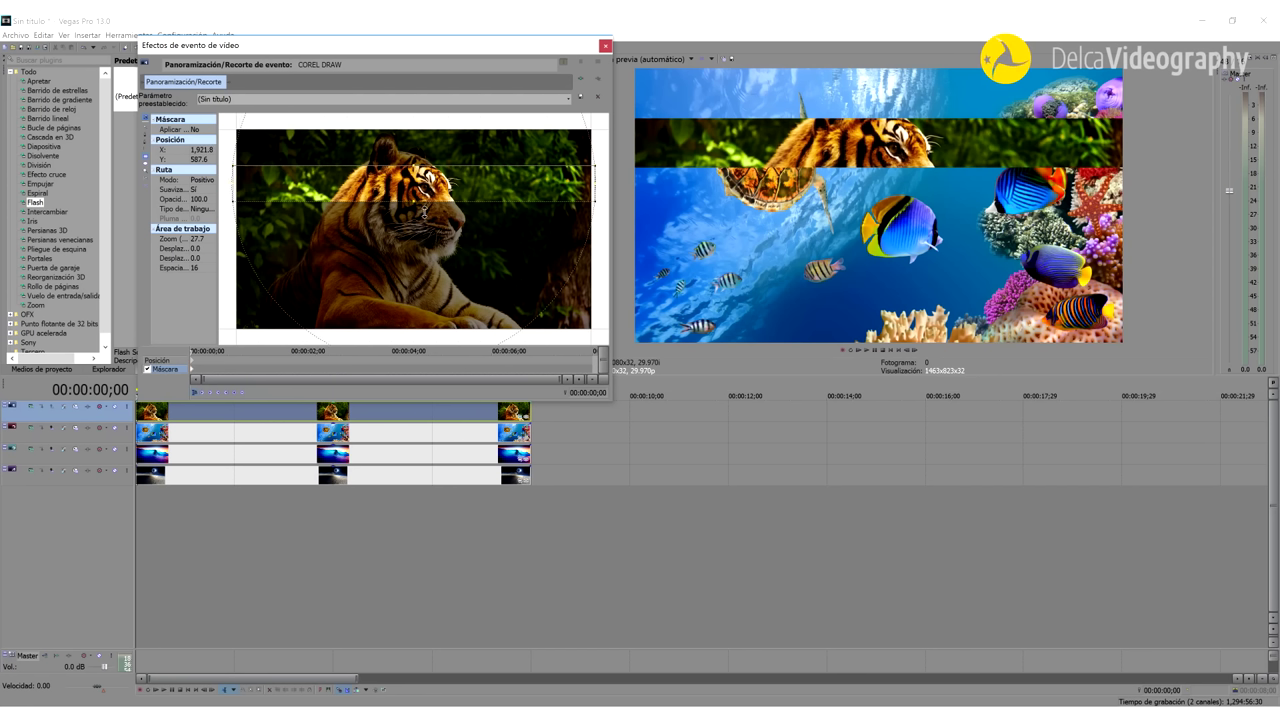
pyautogui.moveTo(422, 213); pyautogui.dragTo(422, 217)
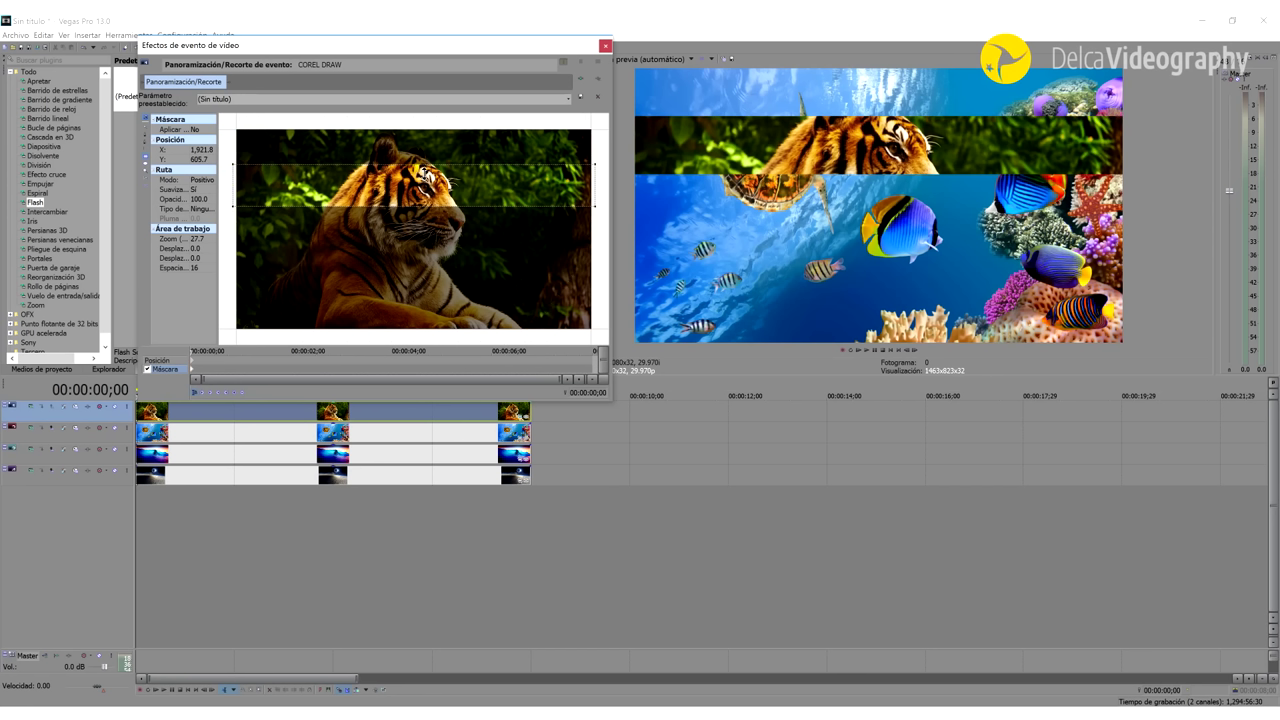
pyautogui.moveTo(422, 175); pyautogui.dragTo(424, 172)
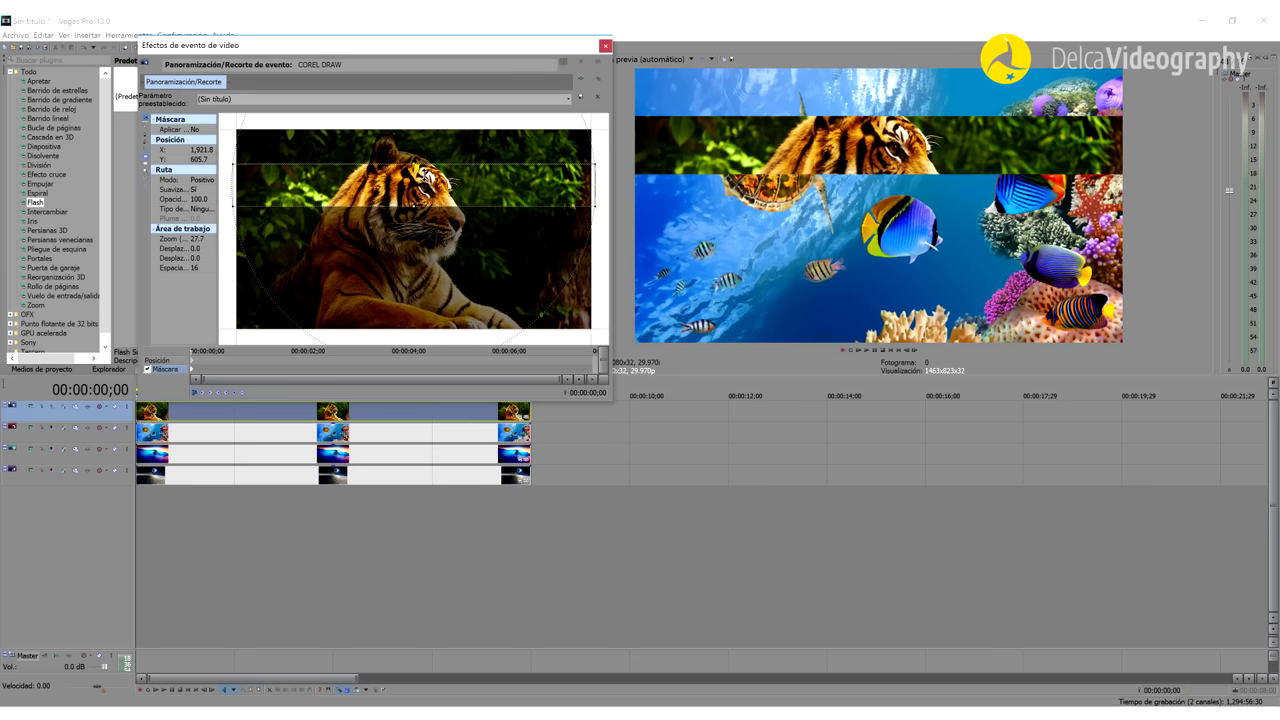
pyautogui.moveTo(424, 174); pyautogui.dragTo(420, 190)
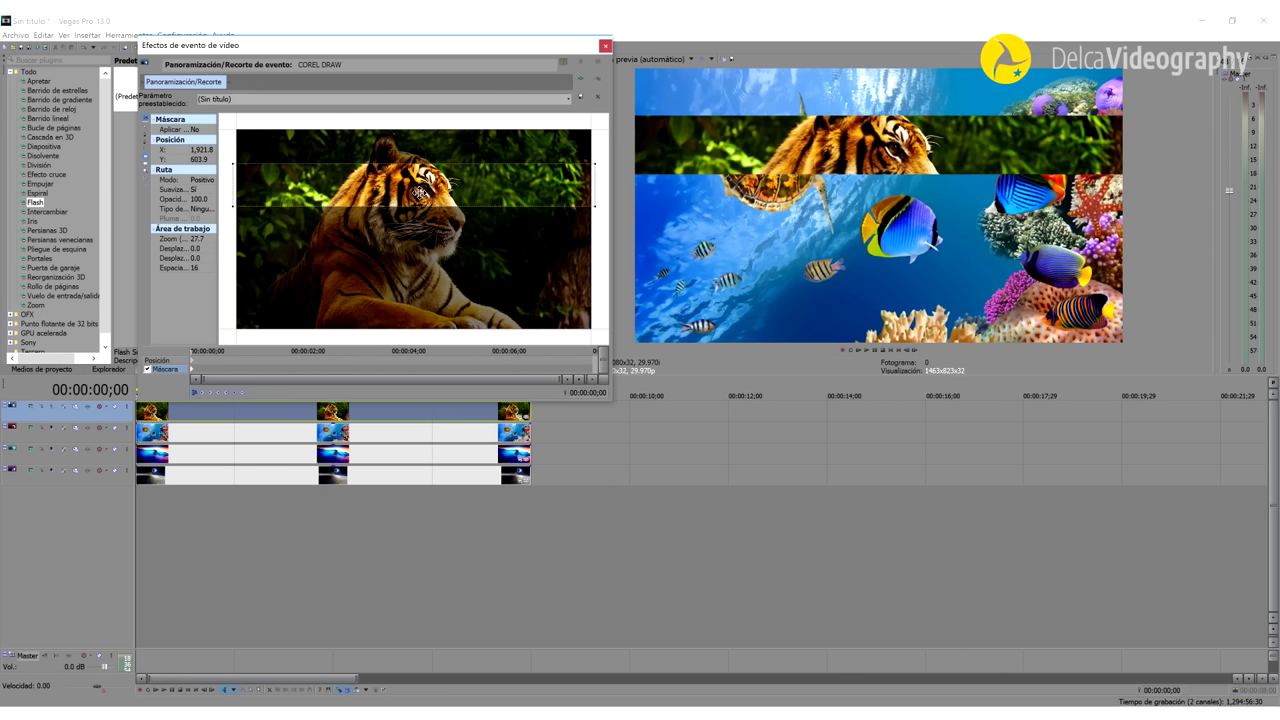
pyautogui.click(147, 188)
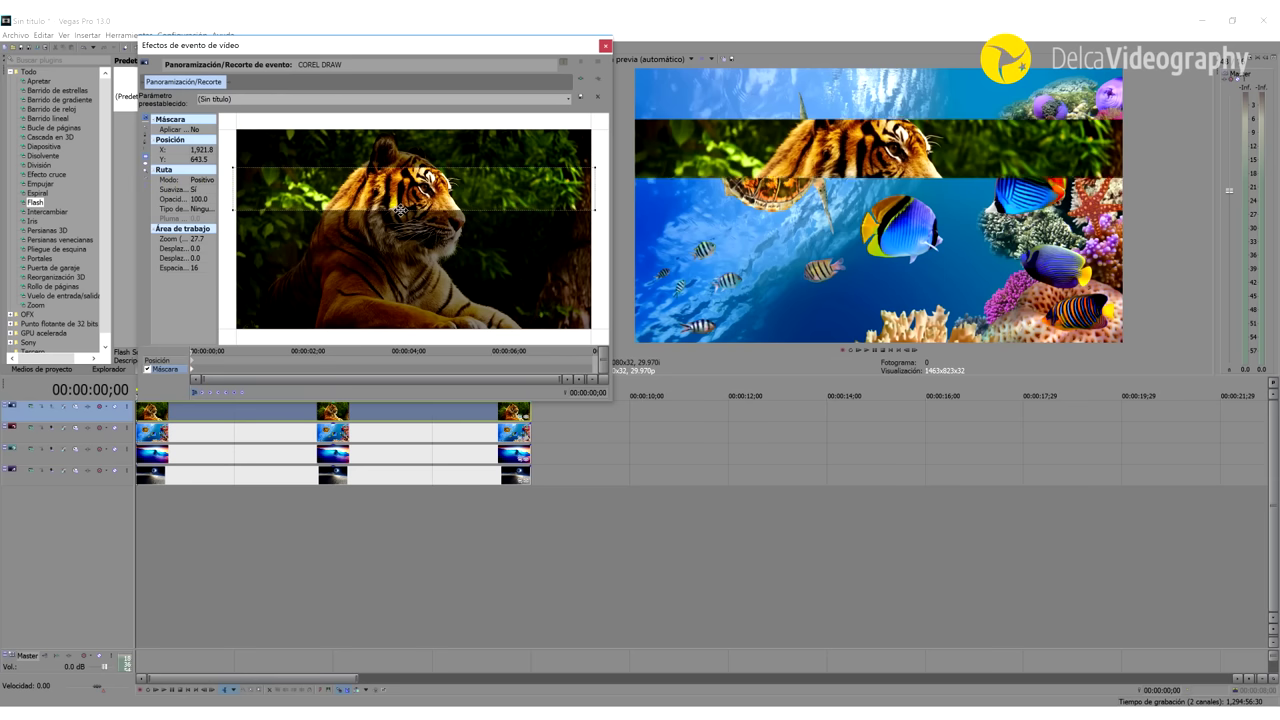
pyautogui.moveTo(399, 207); pyautogui.dragTo(398, 206)
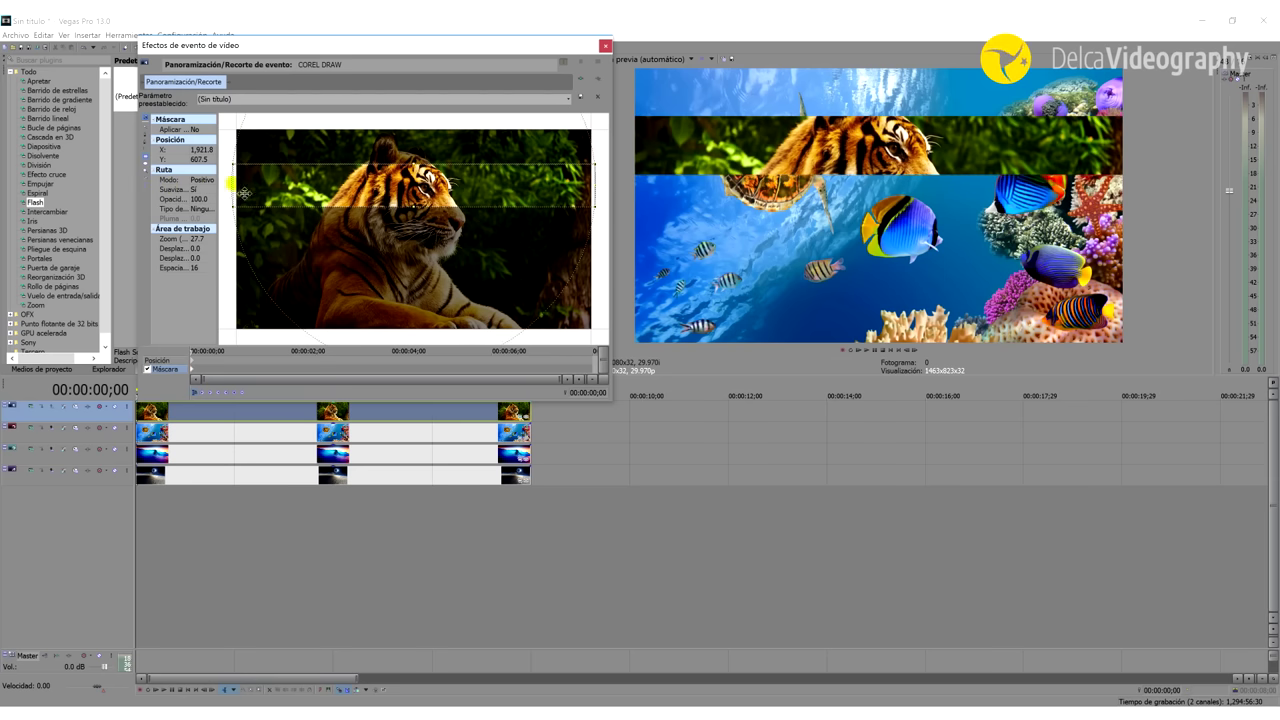
# Shrink the first position keyframe's crop frame to about 1,826 by 1,027 and shift it up to centre Y 903.1.
pyautogui.click(193, 360)
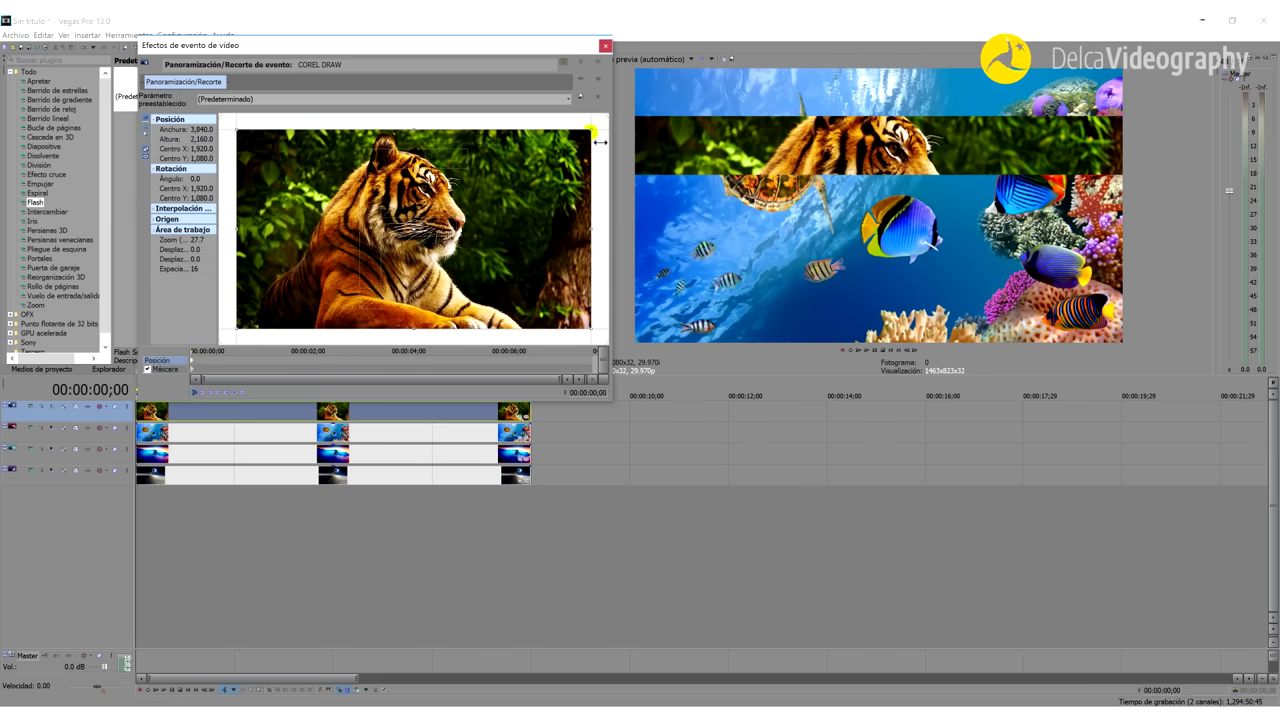
pyautogui.moveTo(595, 133); pyautogui.dragTo(508, 187)
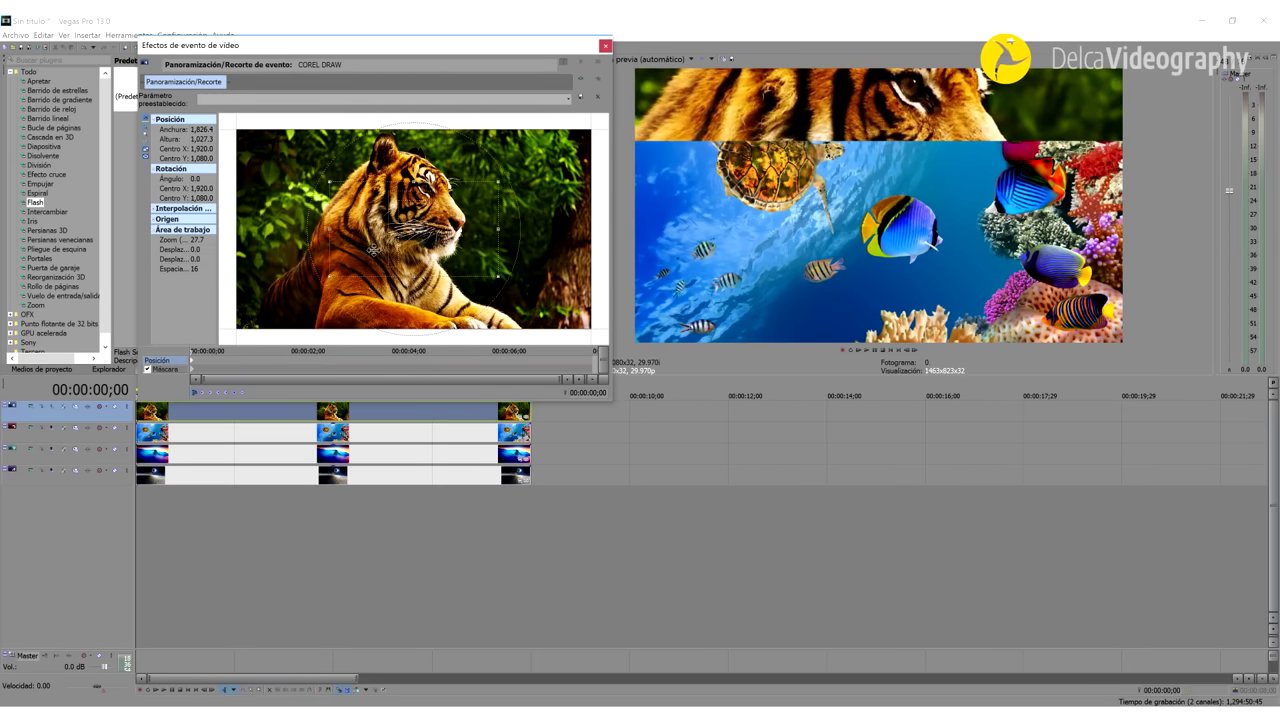
pyautogui.scroll(-2, 375, 250)
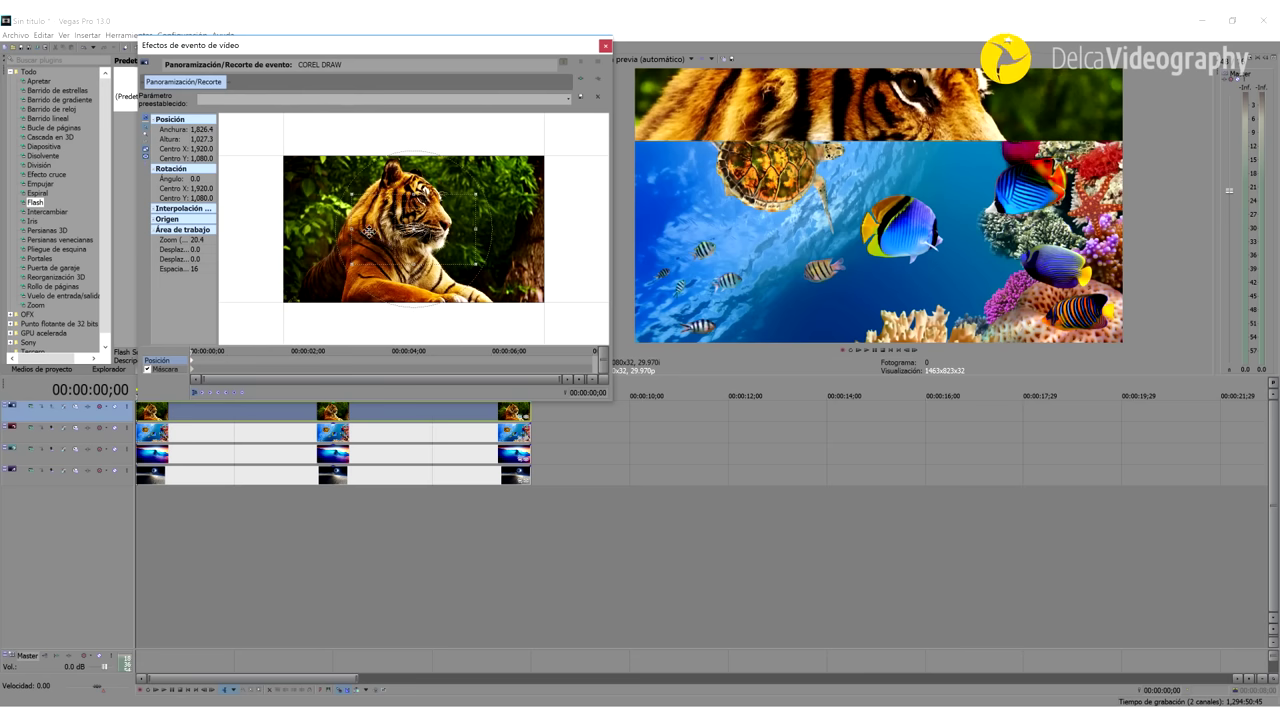
pyautogui.scroll(3, 370, 236)
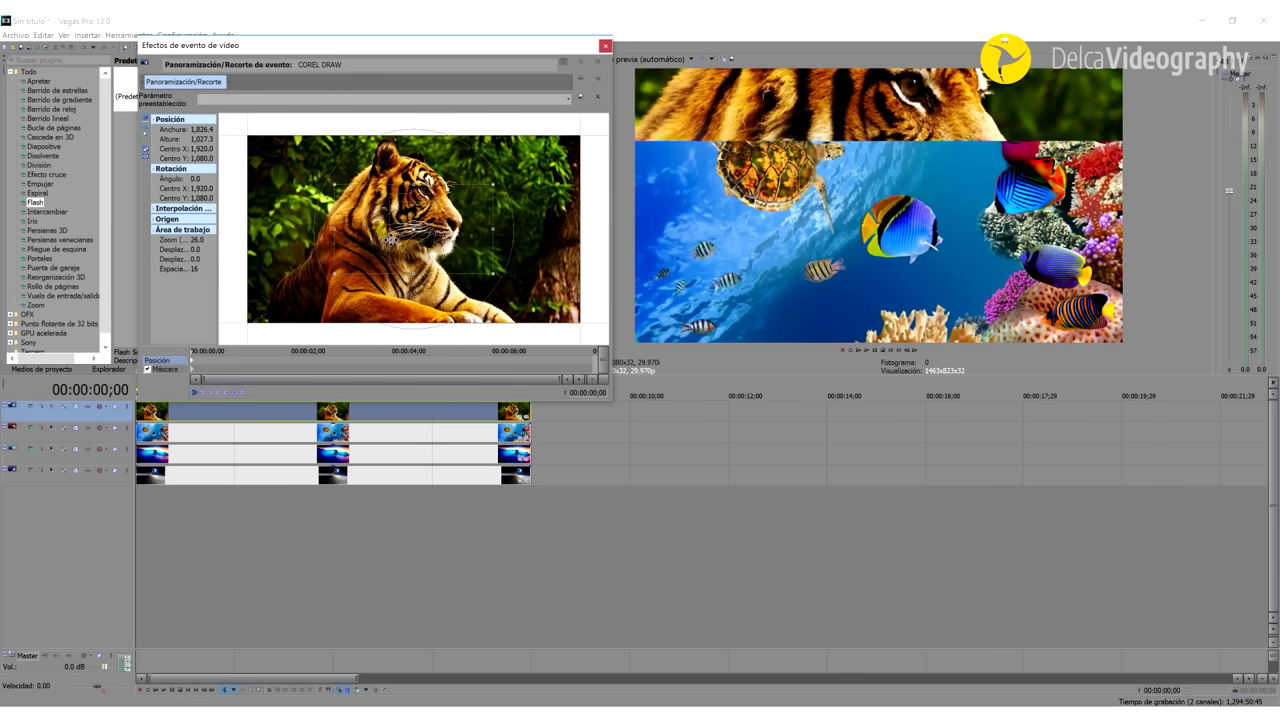
pyautogui.moveTo(381, 239); pyautogui.dragTo(147, 174)
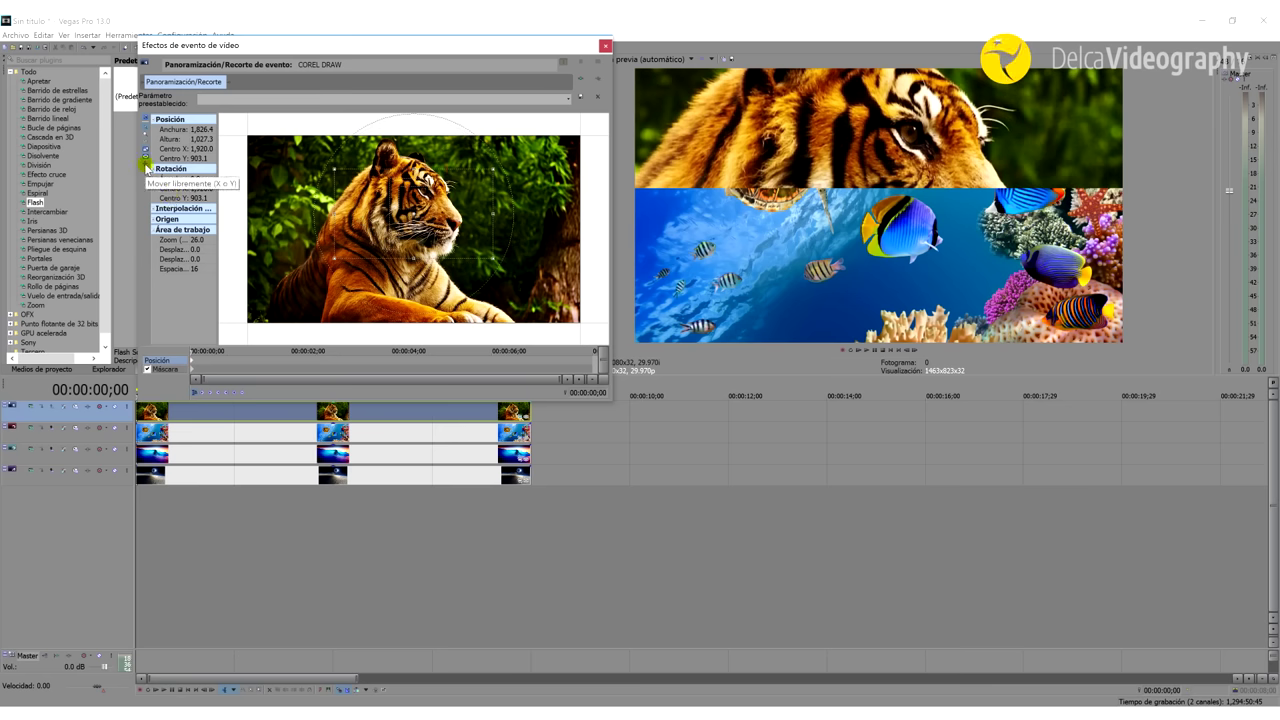
# Allow free movement and place the crop frame over the tiger's face and foliage at centre 2,815.8, 953.1, enlarging it to 2,045.1 by 1,150.4.
pyautogui.moveTo(417, 225); pyautogui.dragTo(552, 196)
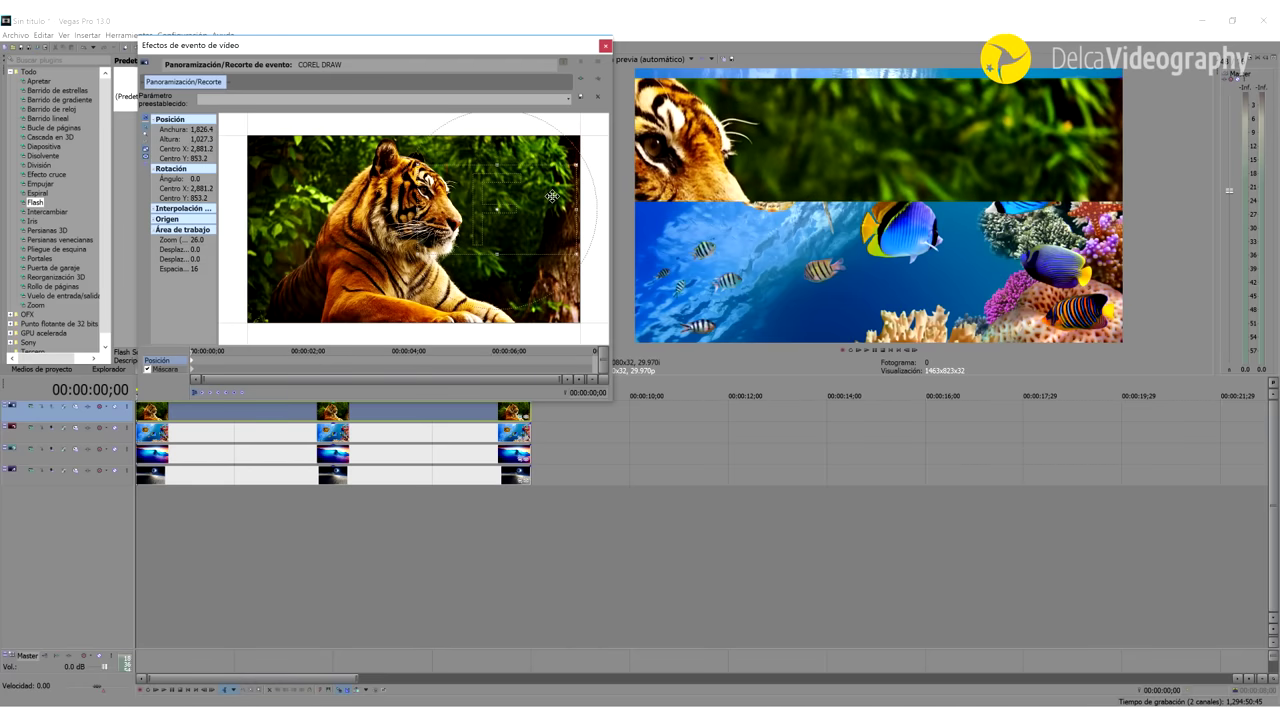
pyautogui.moveTo(552, 196); pyautogui.dragTo(558, 196)
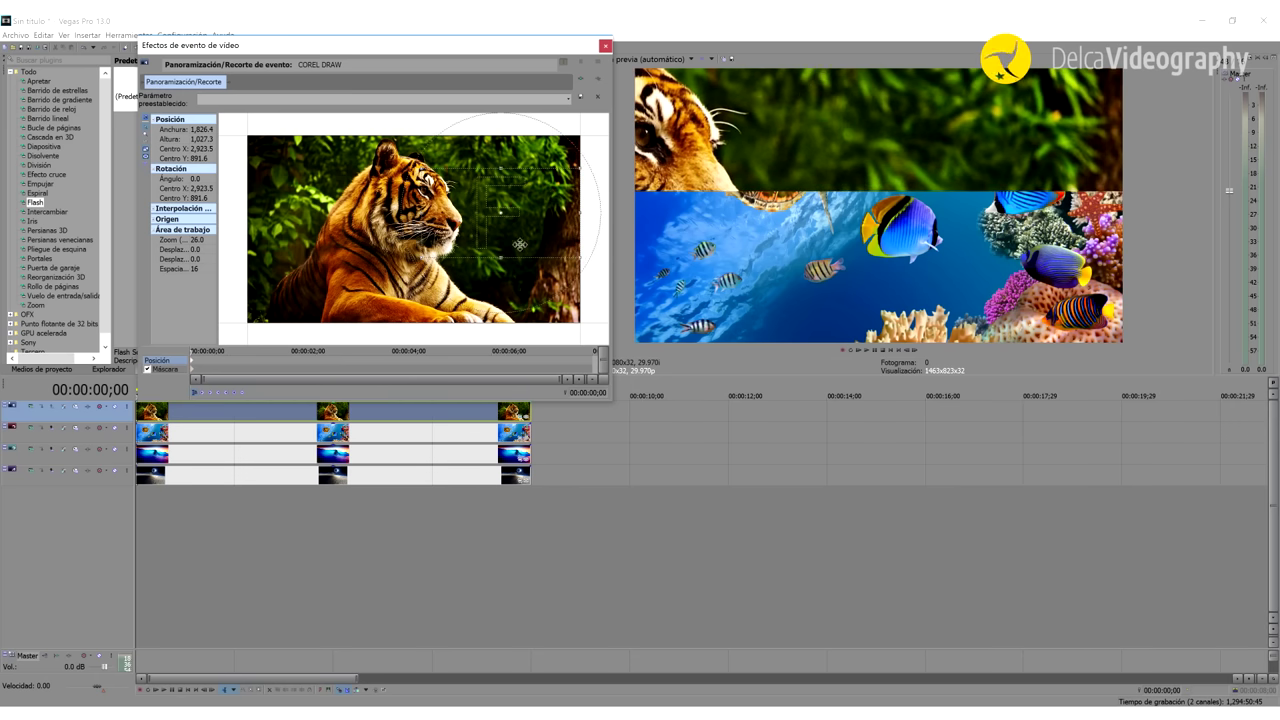
pyautogui.moveTo(427, 175); pyautogui.dragTo(409, 162)
pyautogui.moveTo(494, 206); pyautogui.dragTo(505, 215)
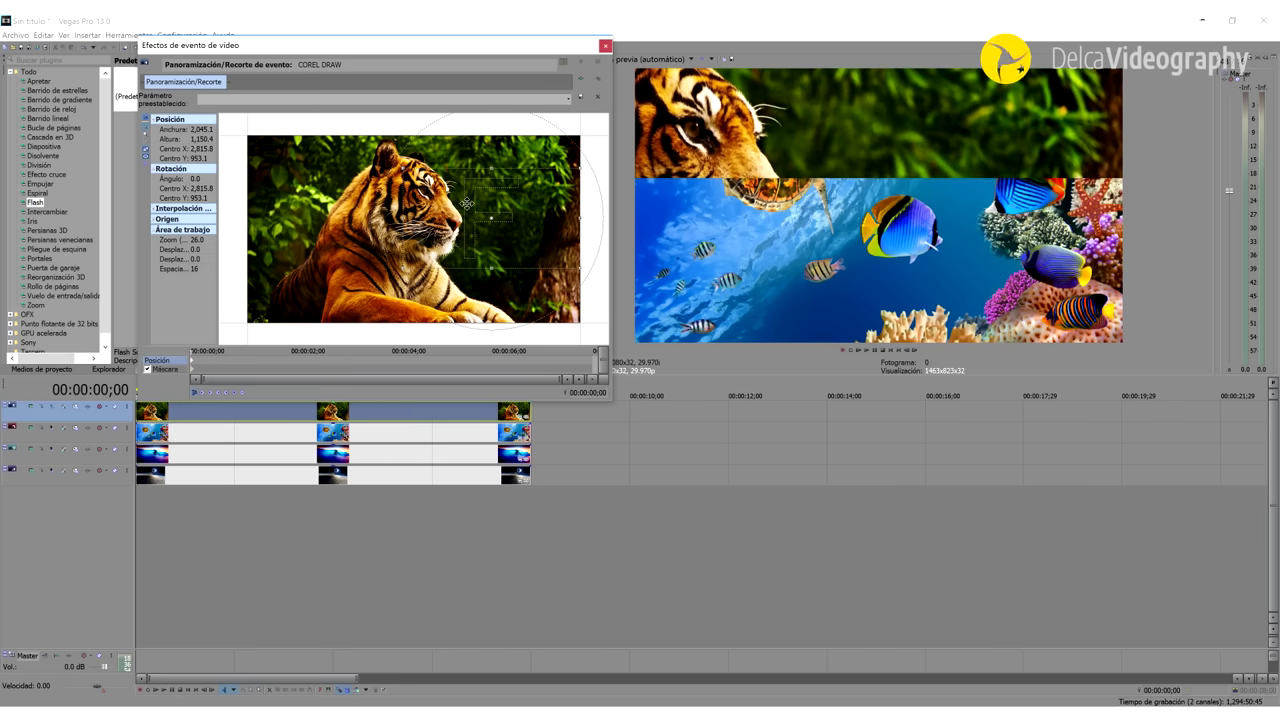
# Reduce the mask strip's height evenly about its centre and shift the position crop vertically to centre Y 1,026.2.
pyautogui.click(190, 370)
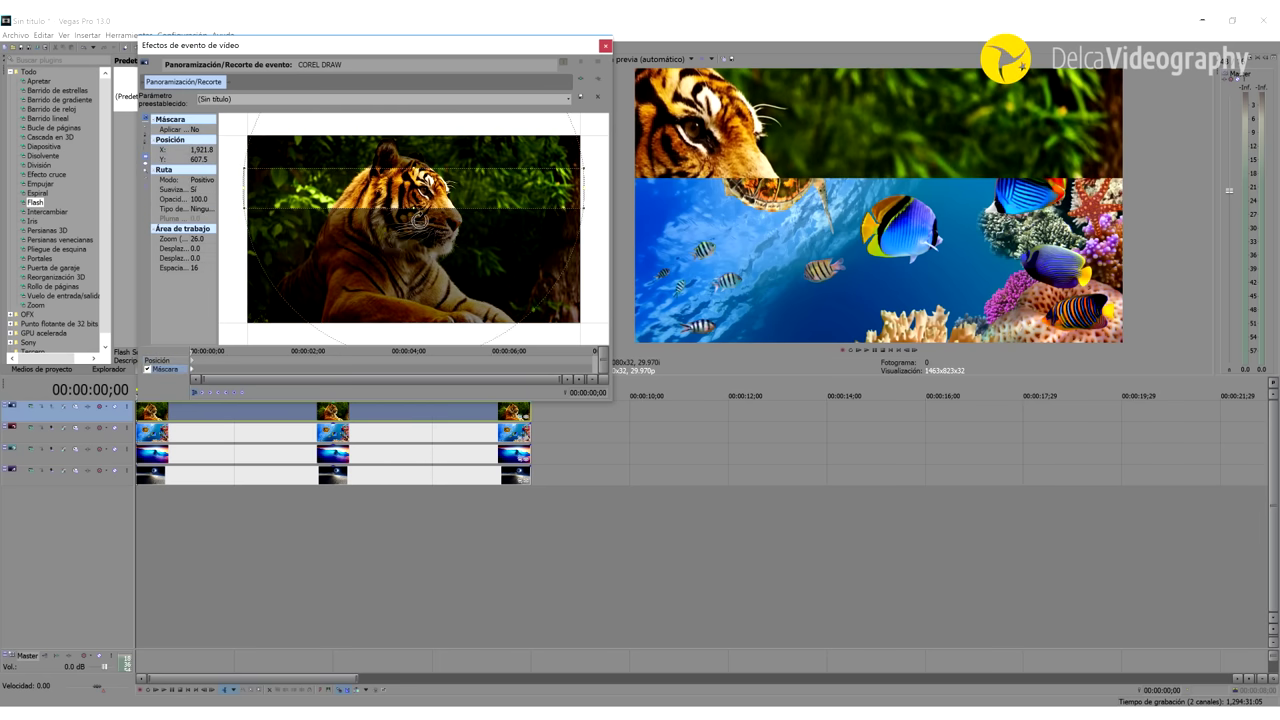
pyautogui.moveTo(422, 216); pyautogui.dragTo(427, 200)
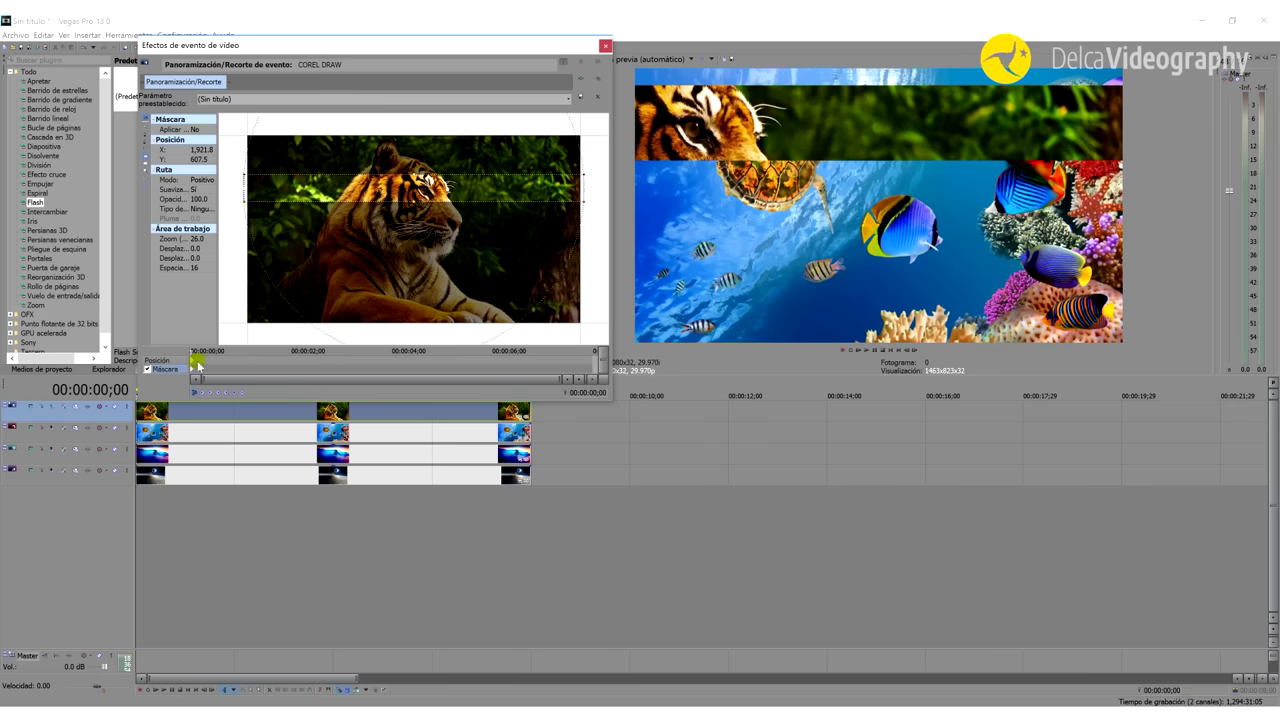
pyautogui.click(190, 358)
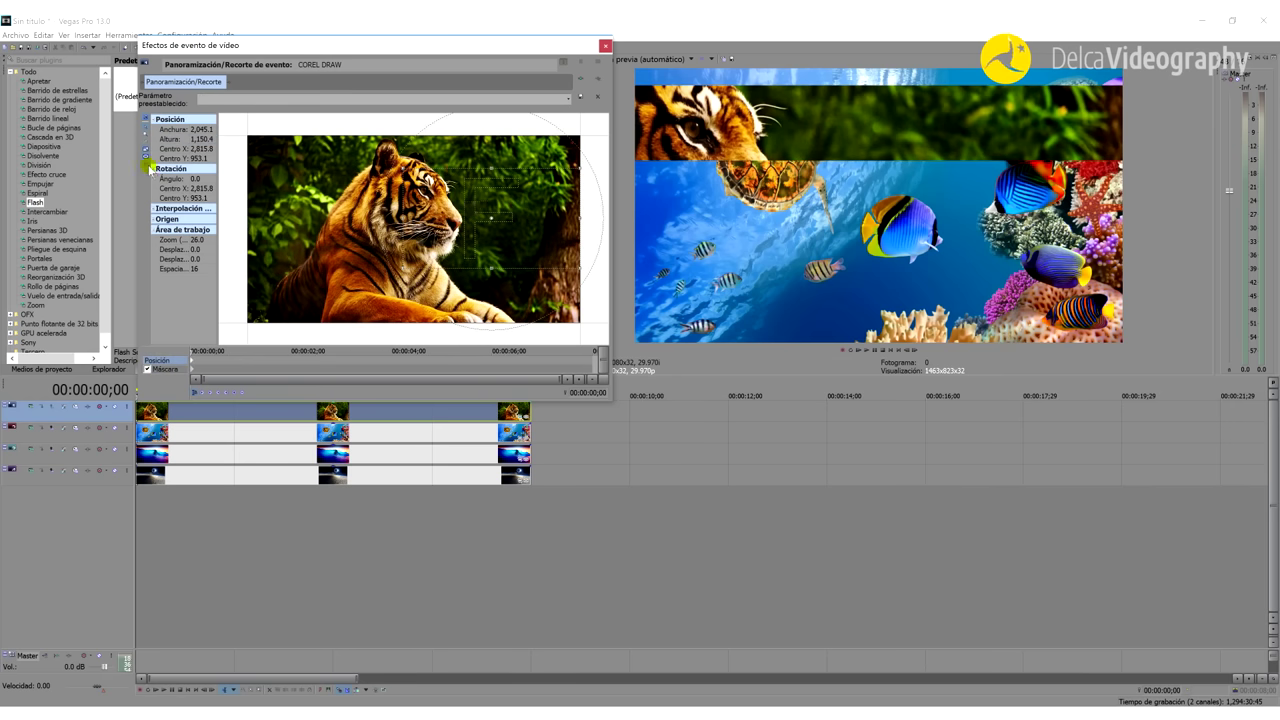
pyautogui.moveTo(488, 220); pyautogui.dragTo(488, 224)
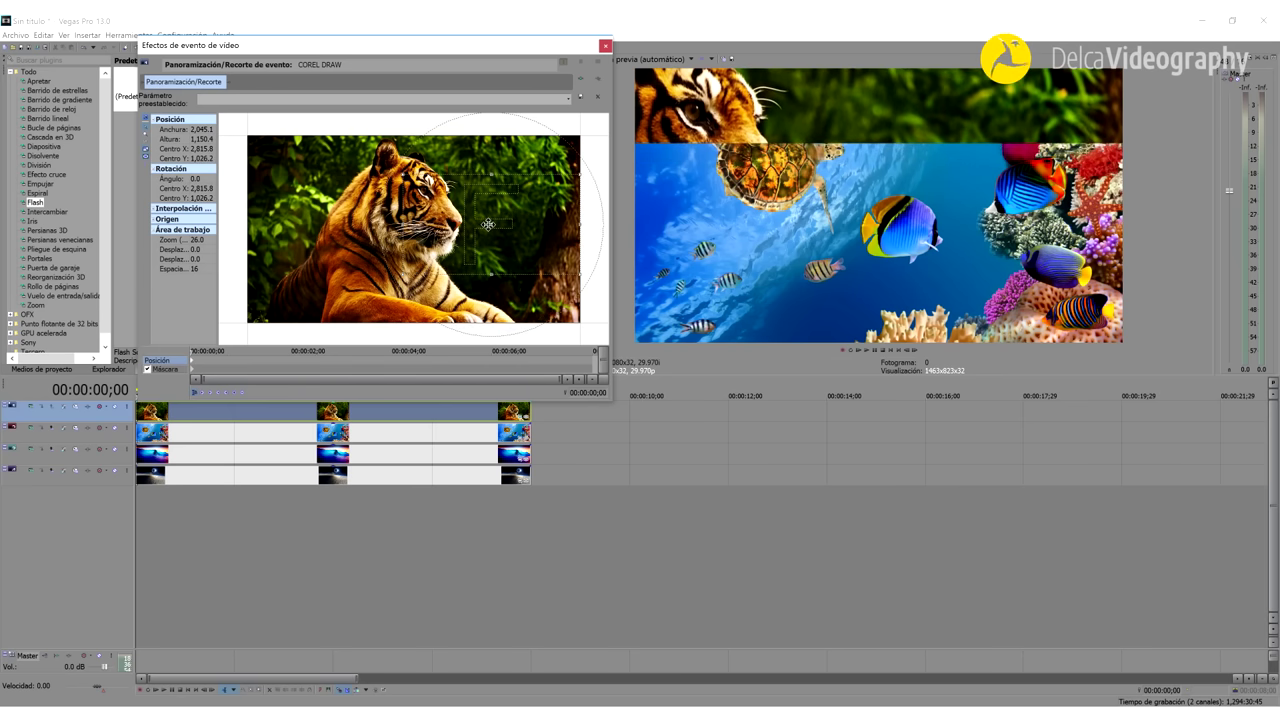
# Set the first position keyframe to Rápido and add a Rápido end keyframe at 00:00:08;00 with the crop centred at X 1,020.3.
pyautogui.rightClick(197, 369)
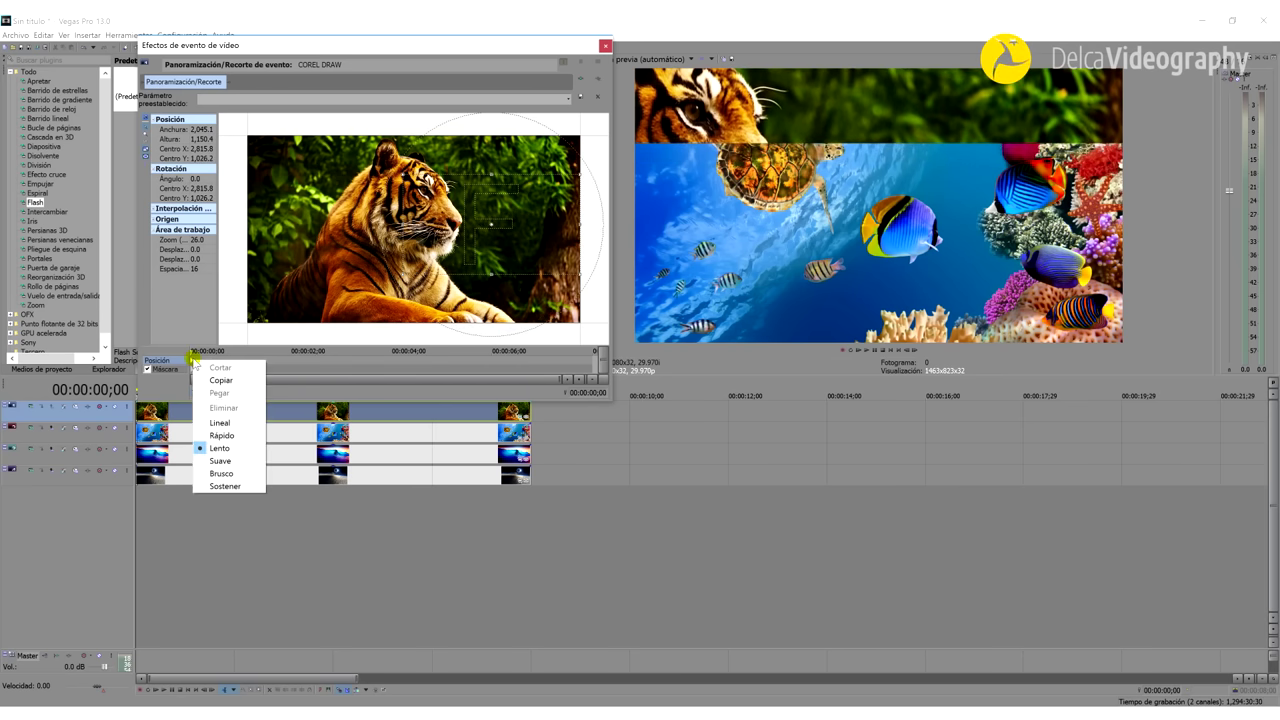
pyautogui.click(223, 437)
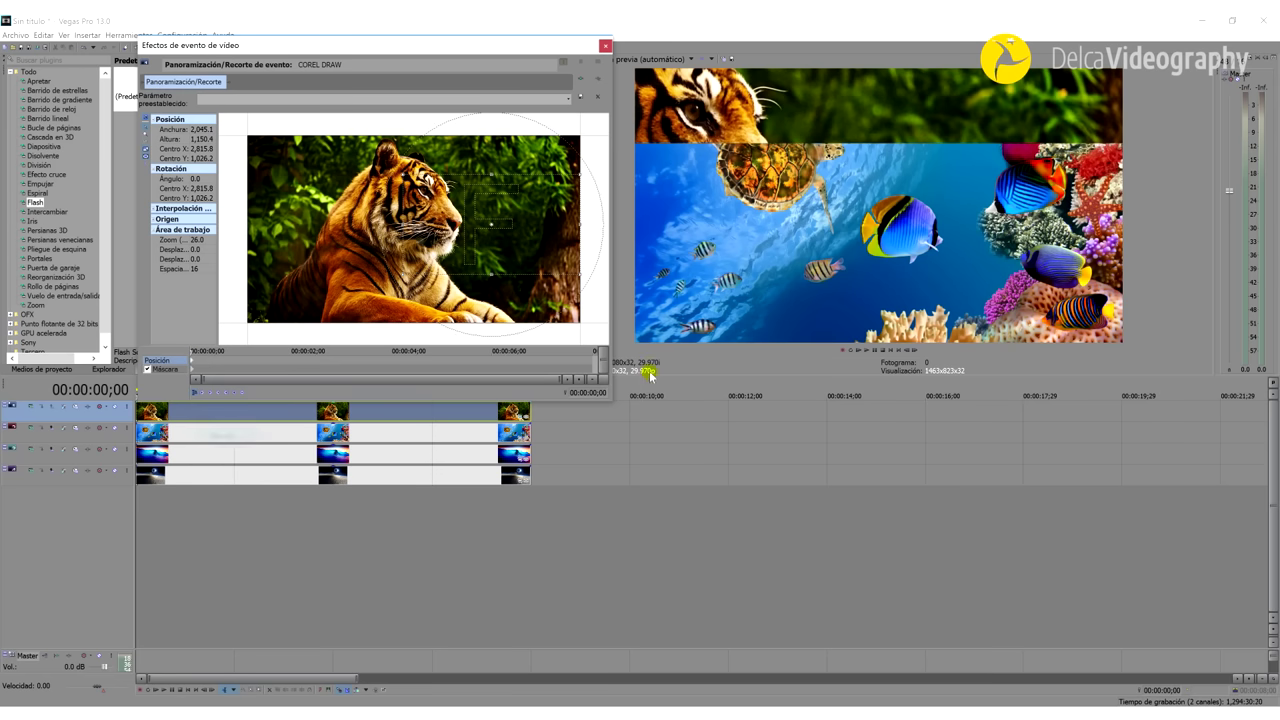
pyautogui.rightClick(594, 363)
pyautogui.press('Escape')
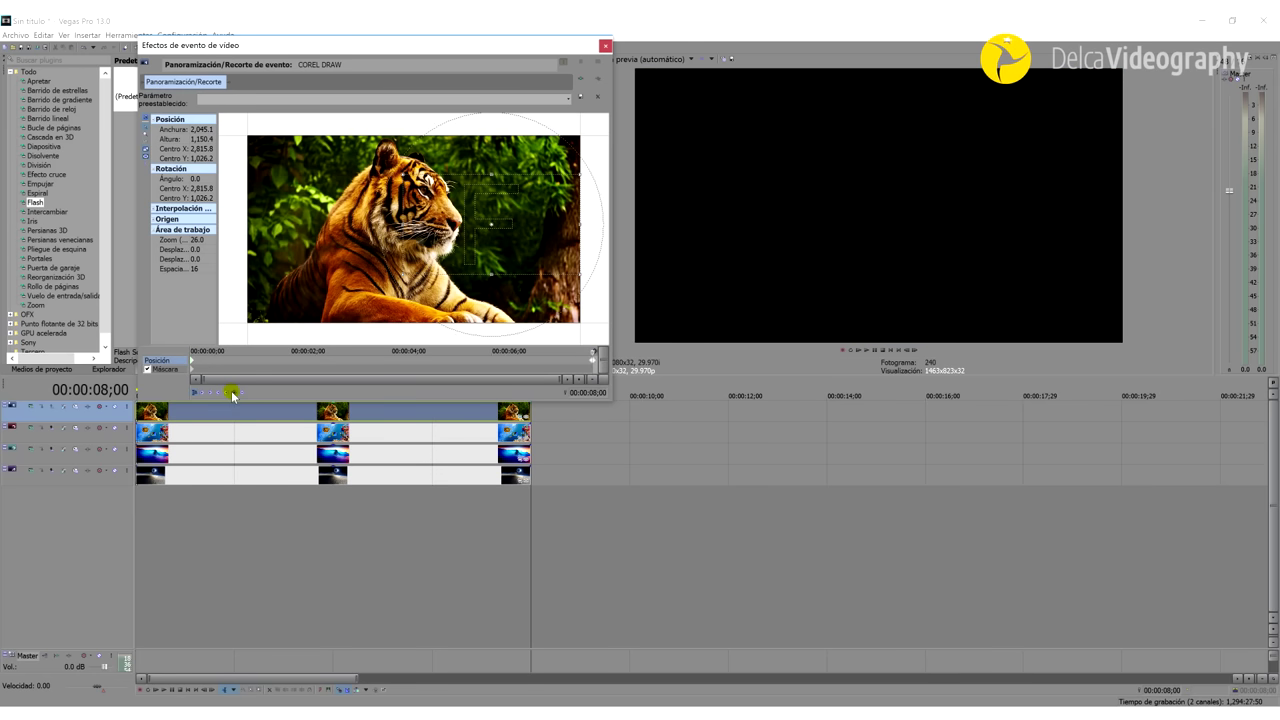
pyautogui.rightClick(597, 363)
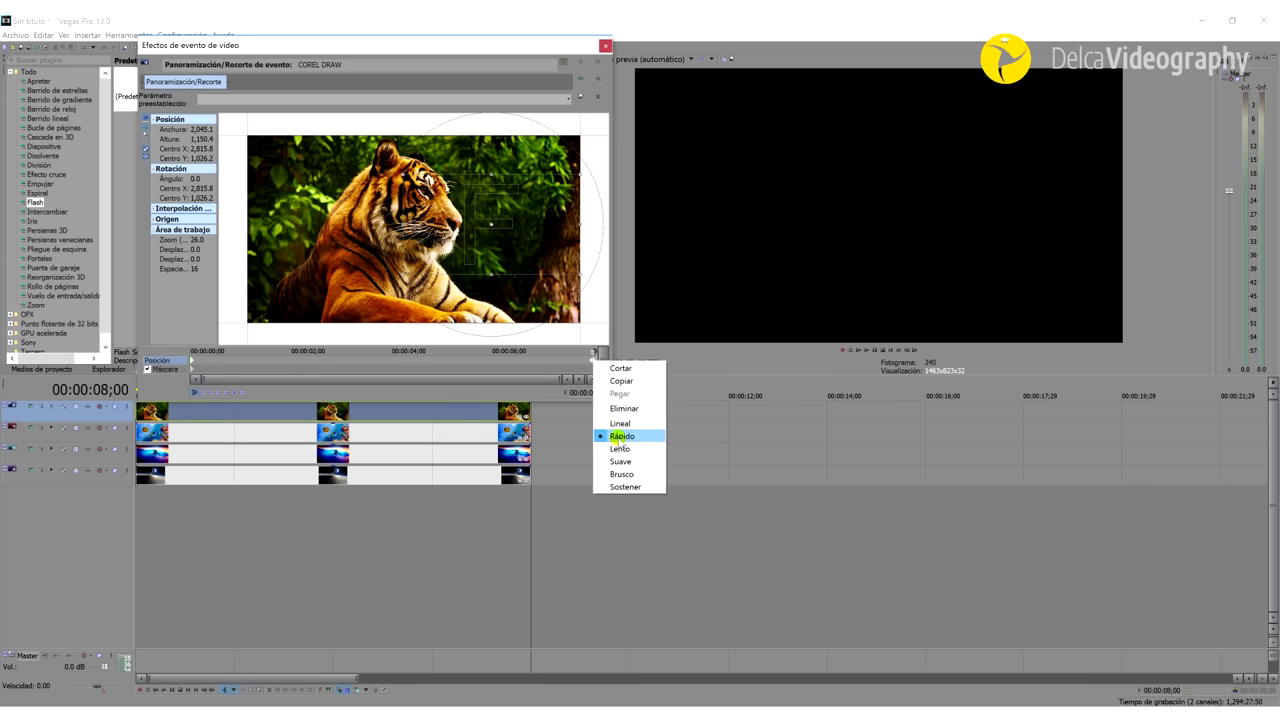
pyautogui.click(622, 434)
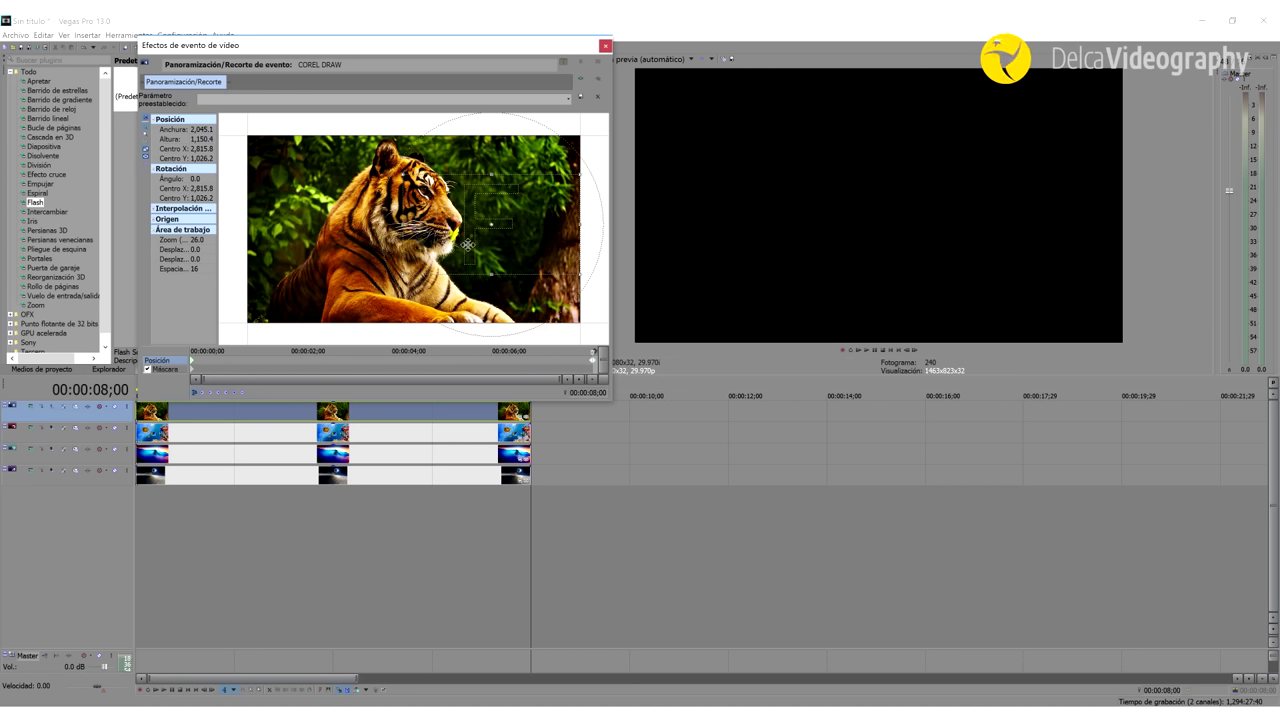
pyautogui.moveTo(465, 247); pyautogui.dragTo(313, 244)
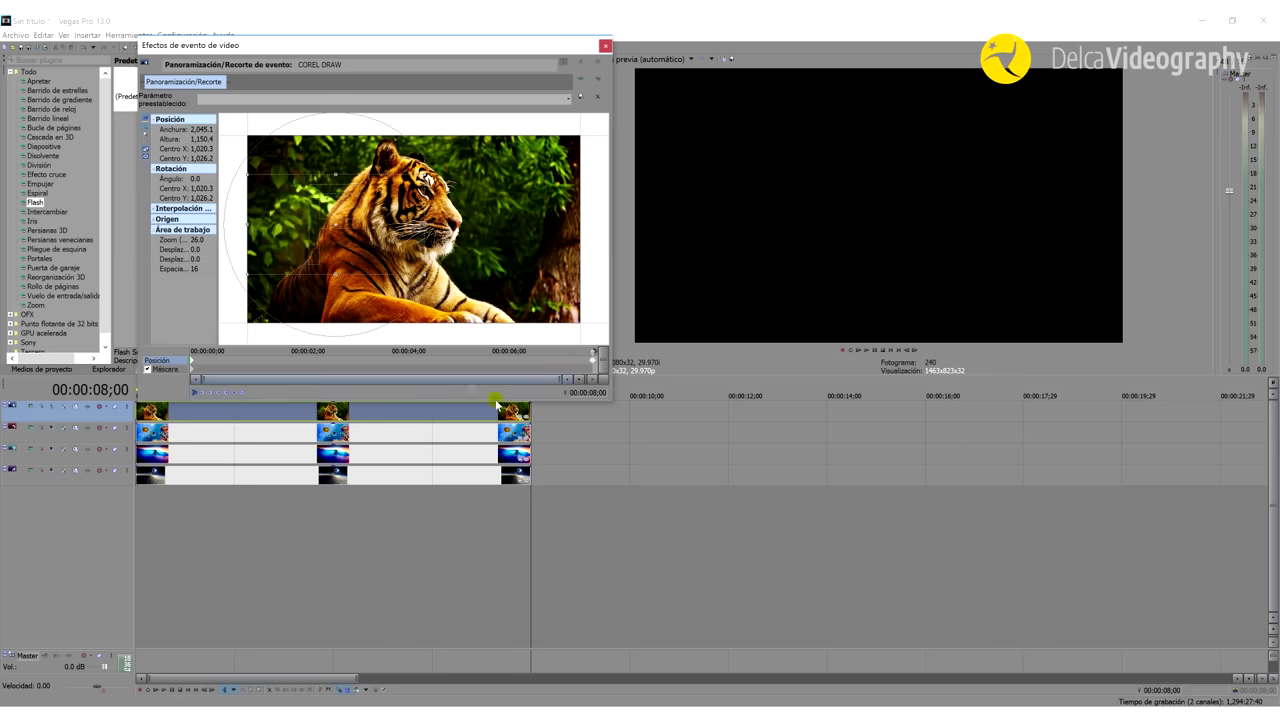
# Play the tiger strip's pan from the start of the timeline and close the Pan/Crop window.
pyautogui.click(514, 517)
pyautogui.click(459, 520)
pyautogui.moveTo(459, 520); pyautogui.dragTo(110, 467)
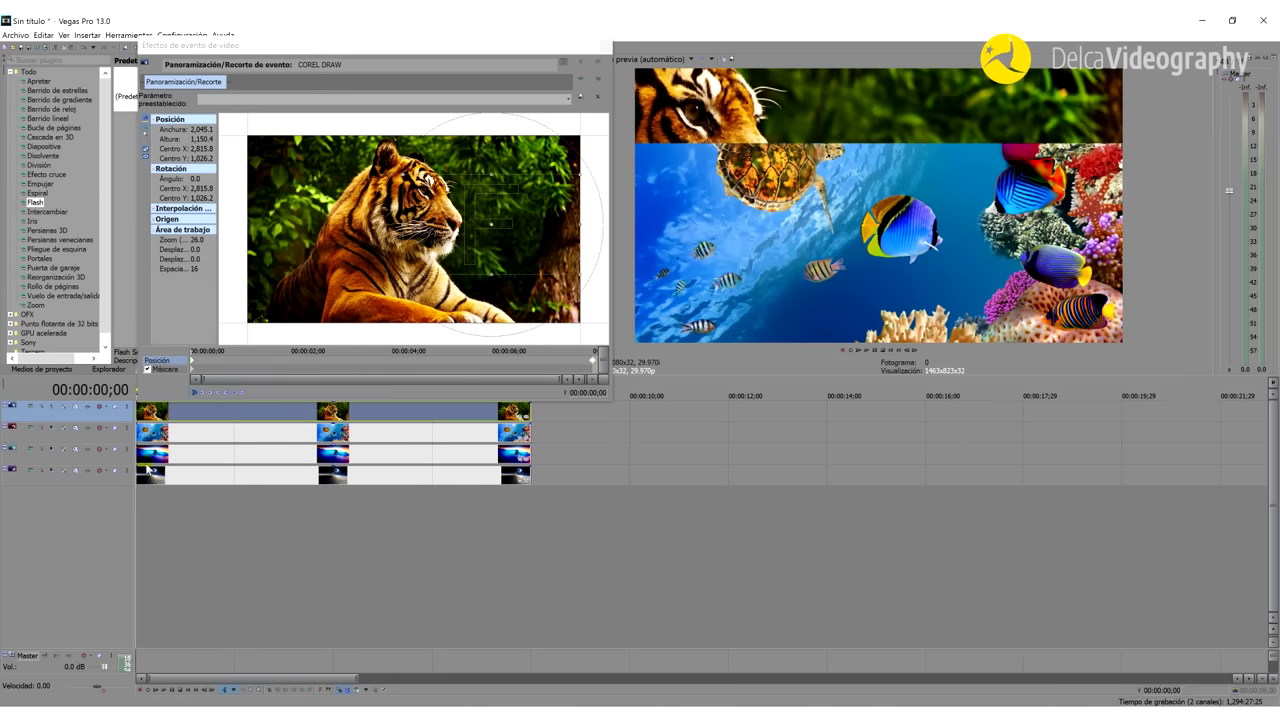
pyautogui.press('space')
pyautogui.click(602, 46)
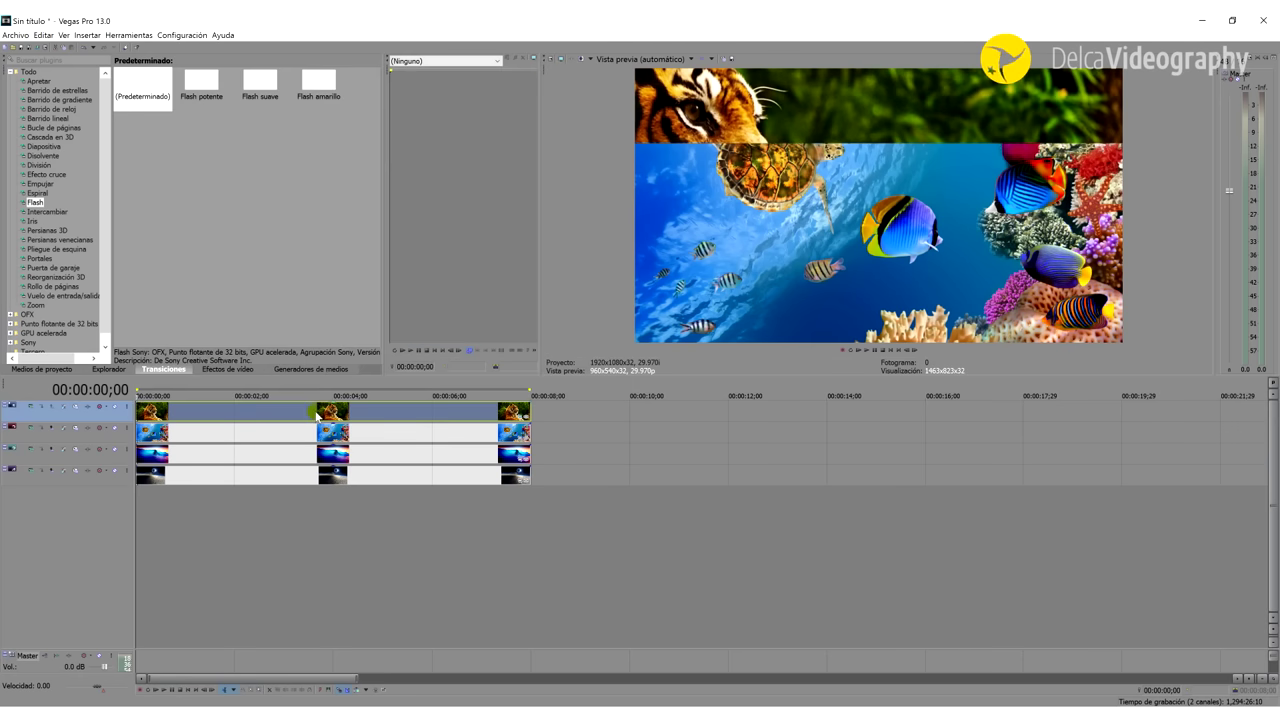
# Check the tiger strip's pan at several points along the timeline against the image tracks stacked below.
pyautogui.click(328, 416)
pyautogui.click(343, 416)
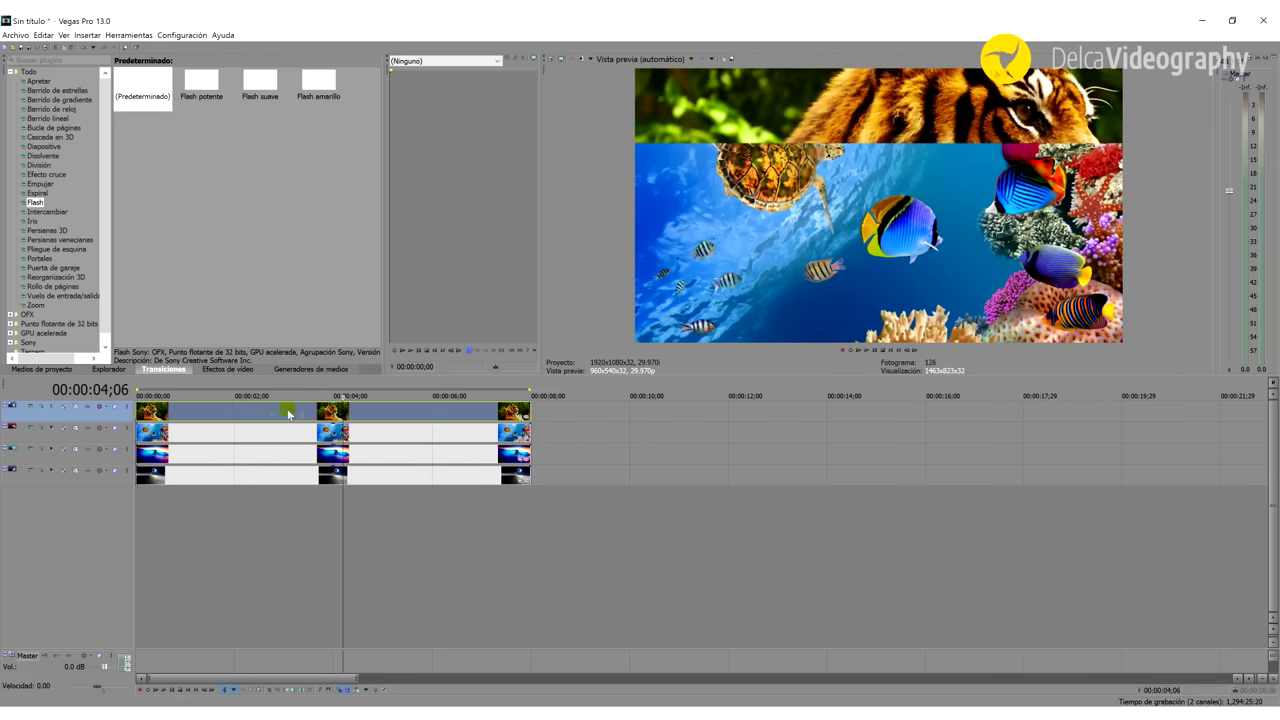
pyautogui.click(230, 414)
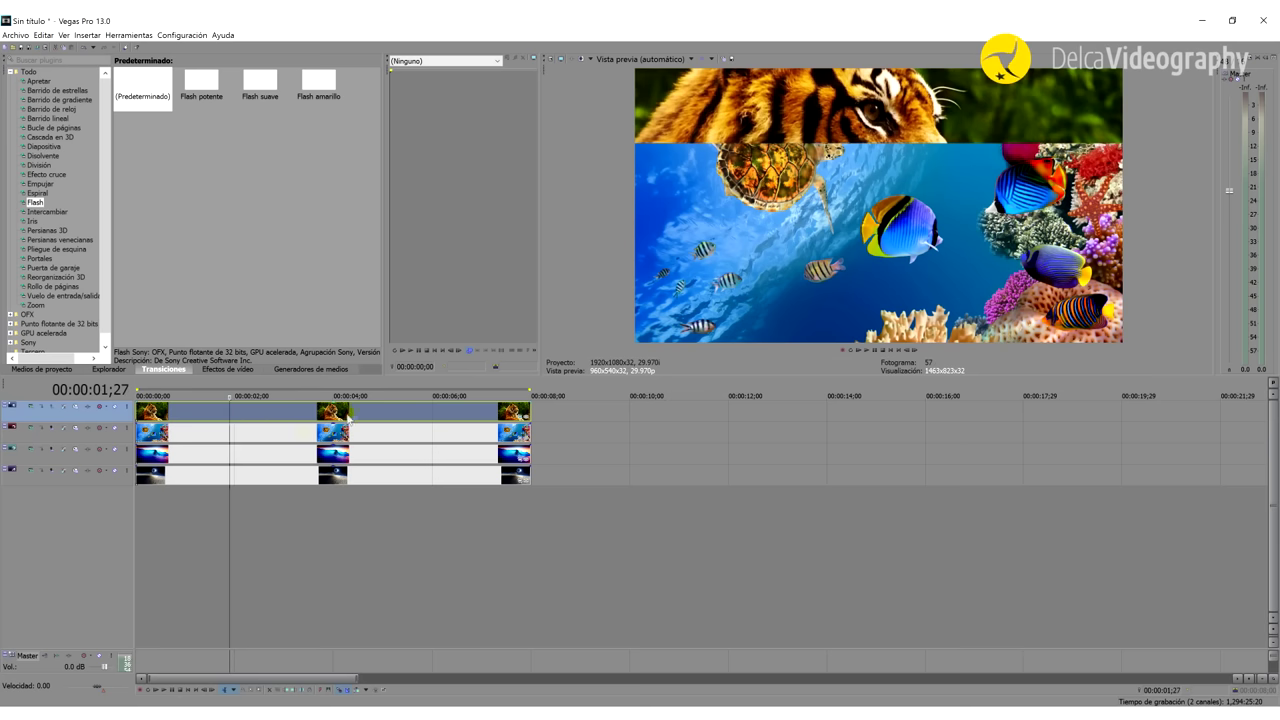
pyautogui.click(178, 456)
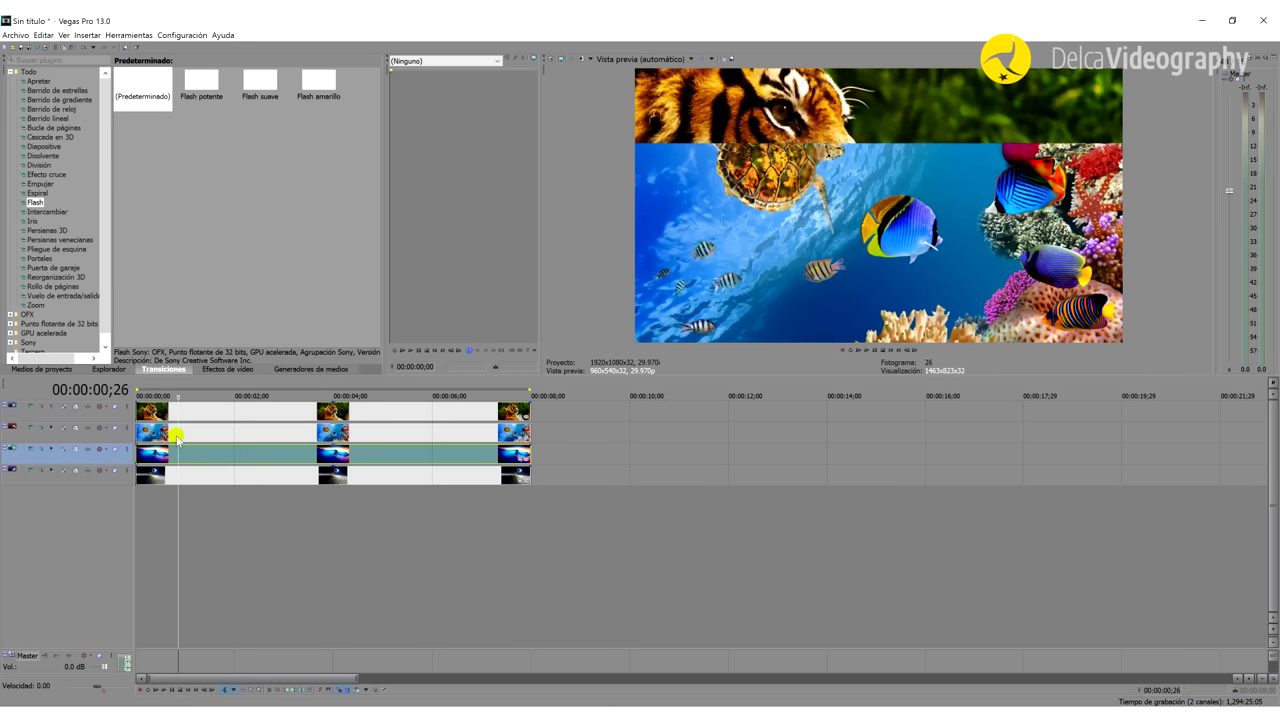
pyautogui.click(183, 479)
pyautogui.click(214, 477)
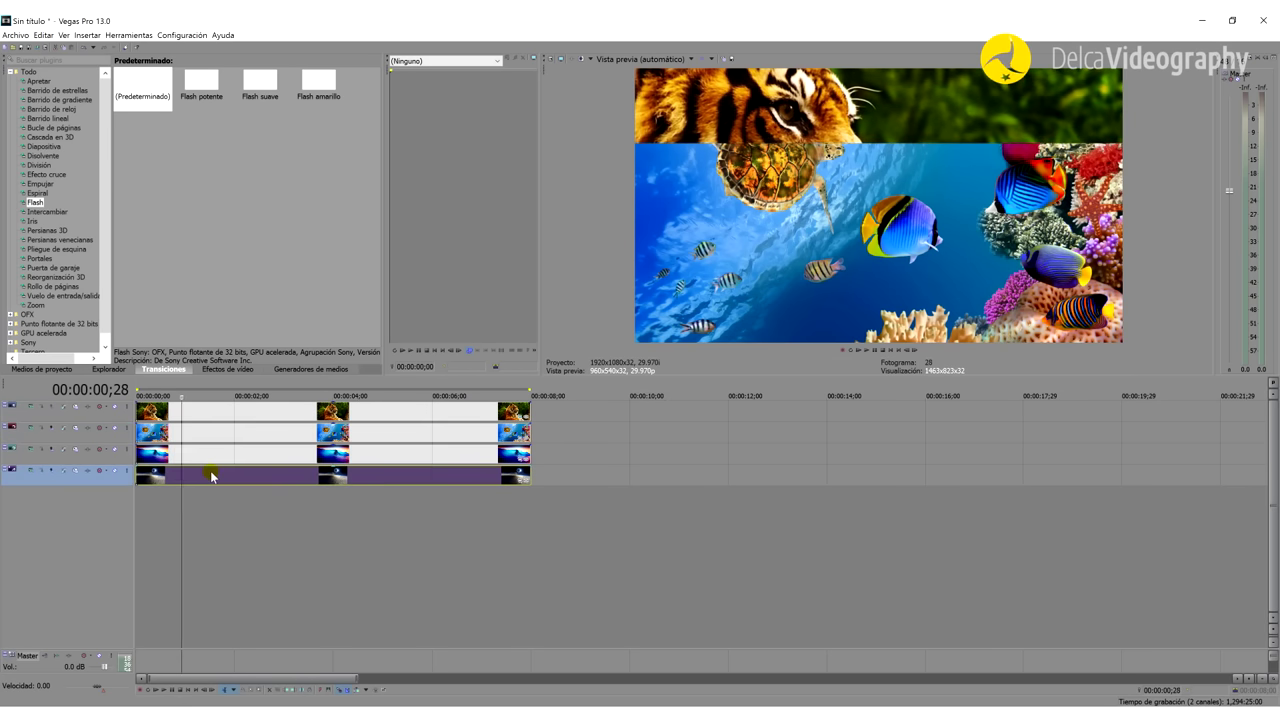
pyautogui.click(213, 415)
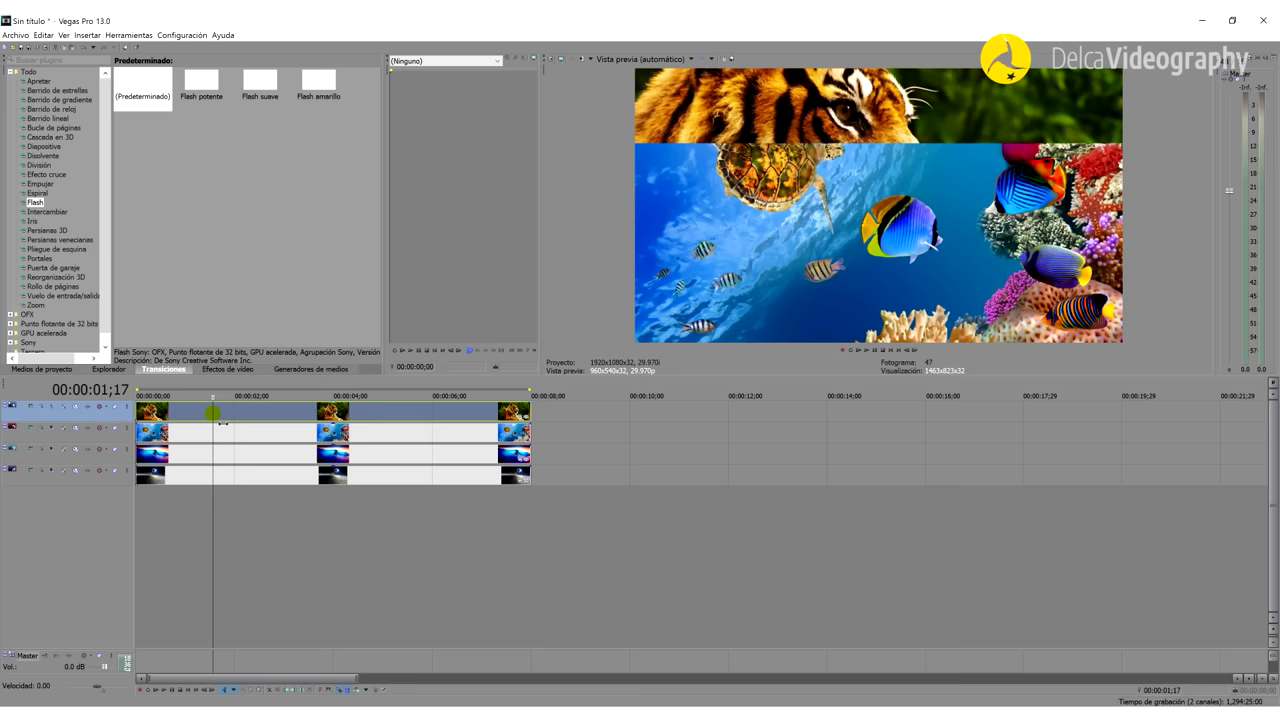
# Paste the tiger event's attributes onto the wave image event on the third track.
pyautogui.click(211, 441)
pyautogui.click(190, 453)
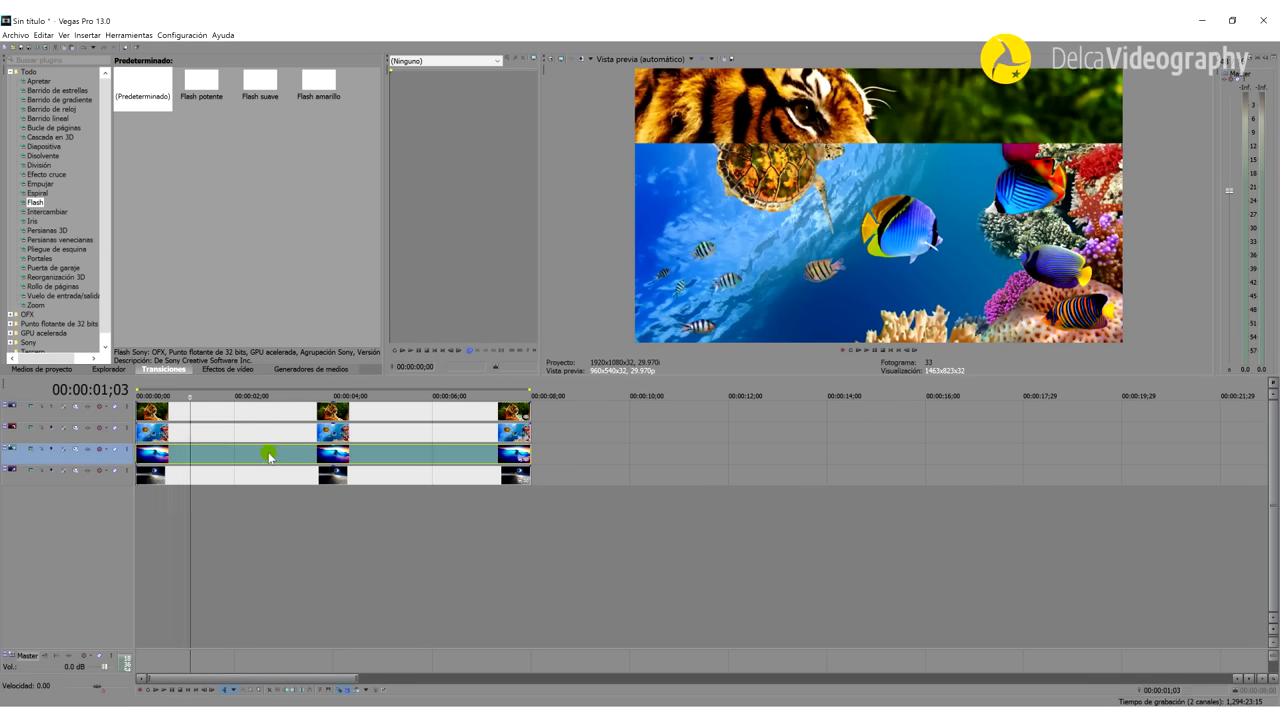
pyautogui.rightClick(269, 454)
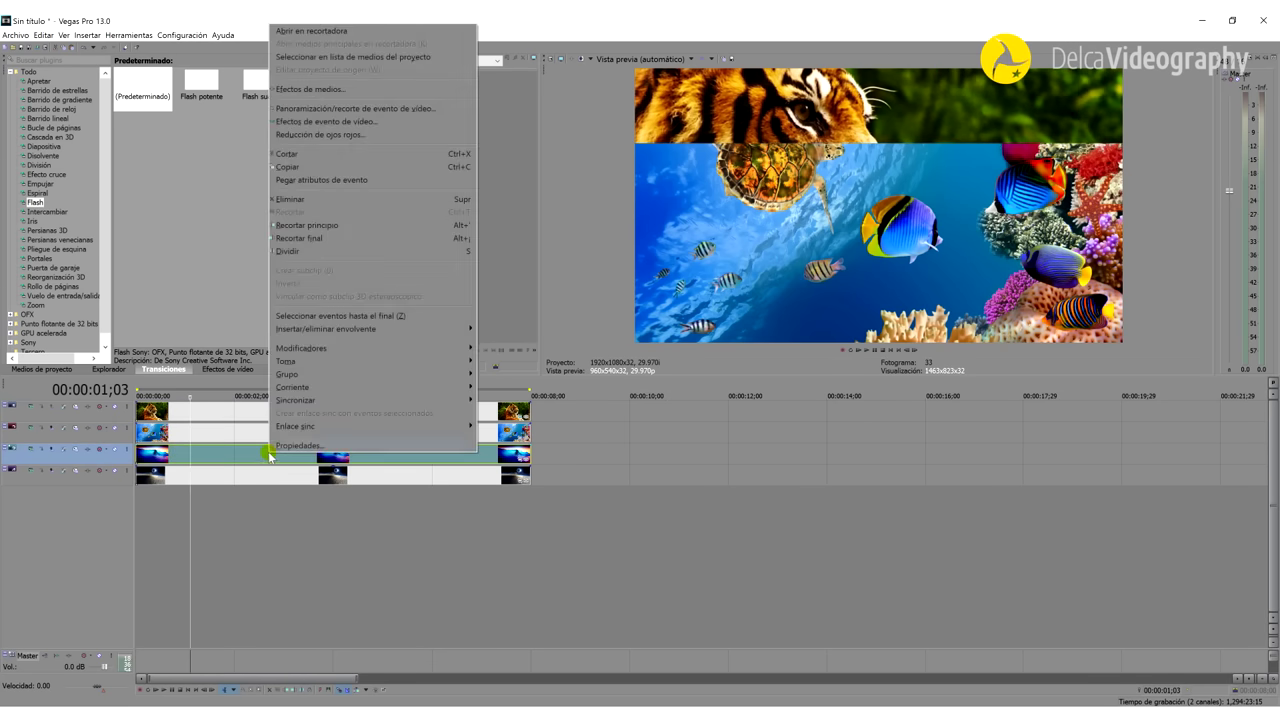
pyautogui.click(300, 182)
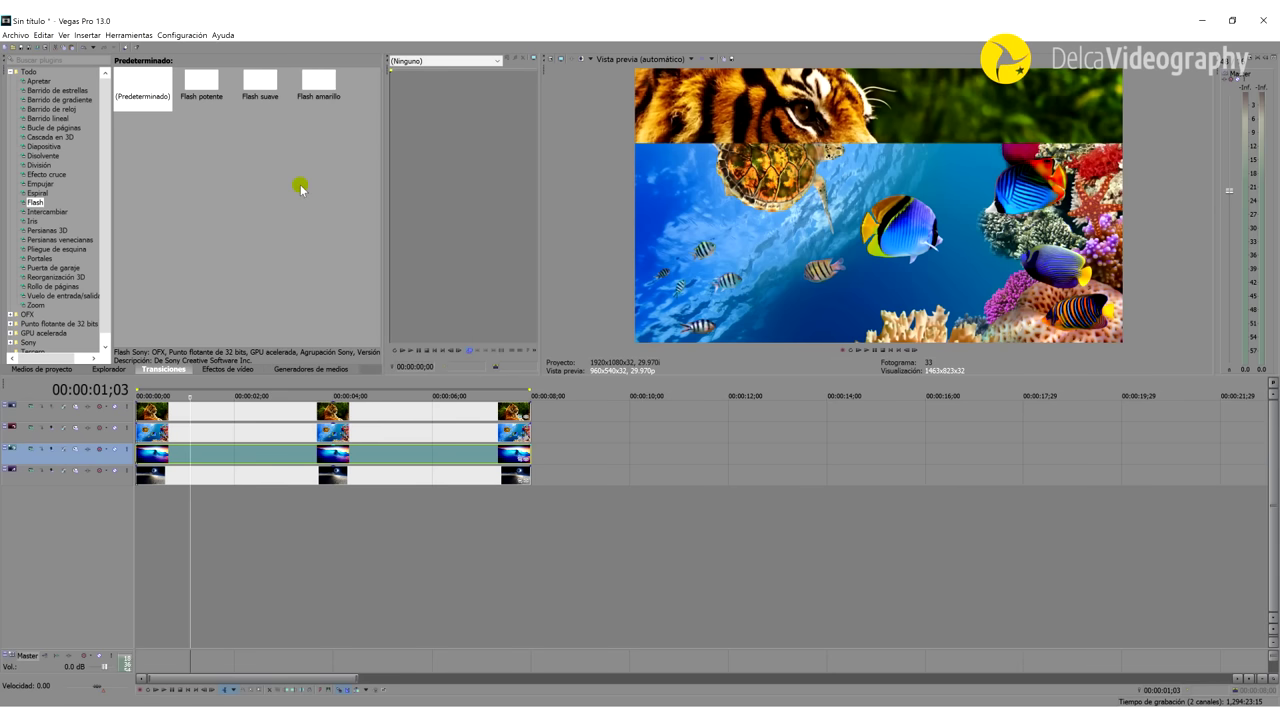
# Mute the underwater and space image tracks, leaving the tiger and wave tracks active.
pyautogui.click(148, 437)
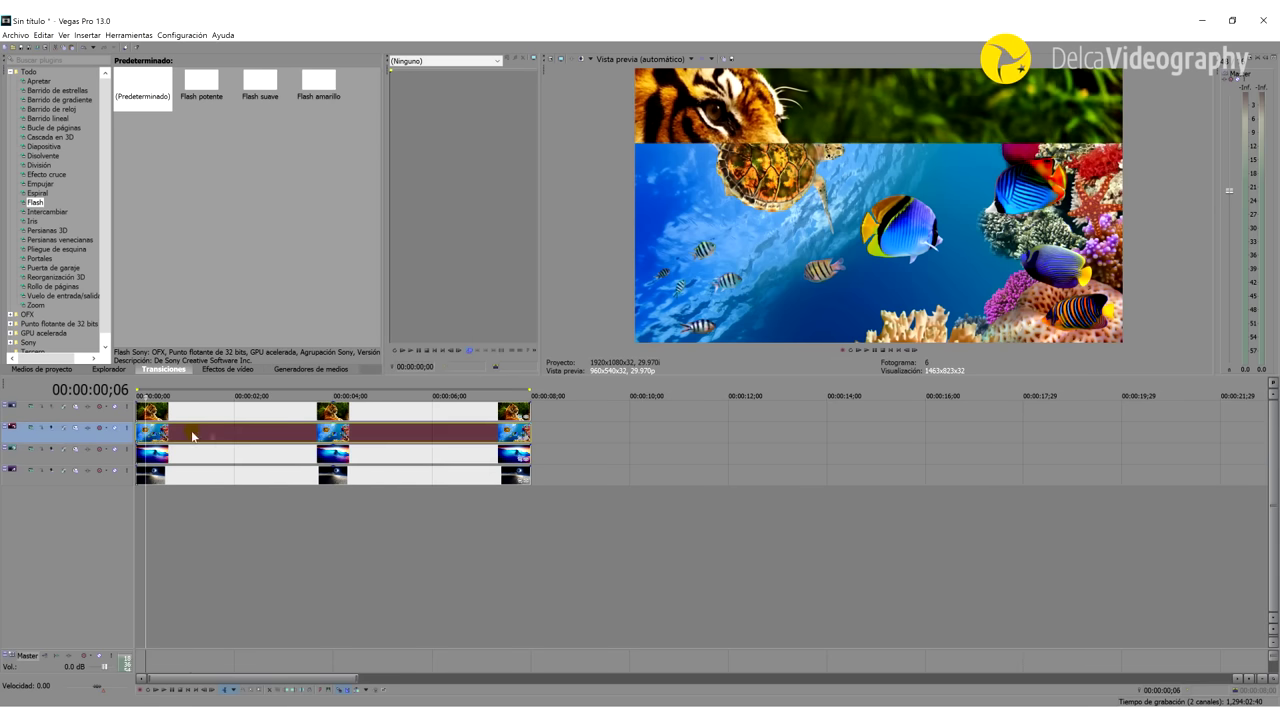
pyautogui.click(115, 430)
pyautogui.click(188, 452)
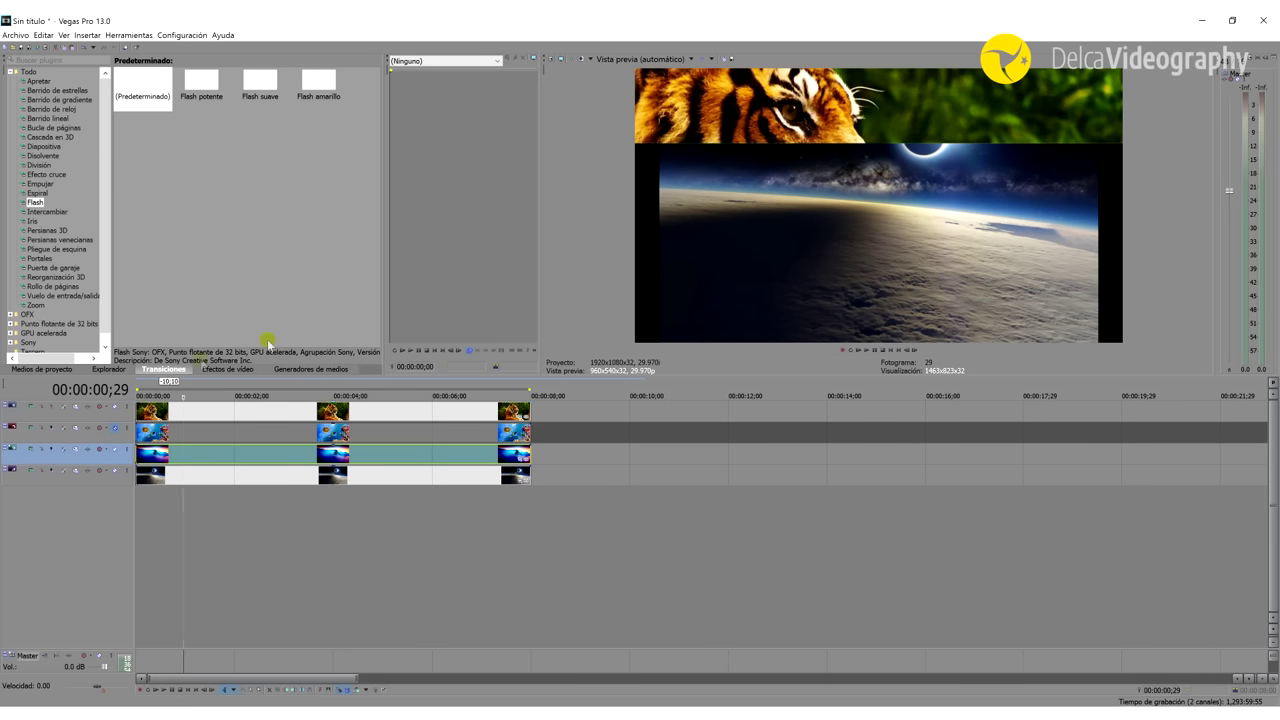
pyautogui.click(113, 471)
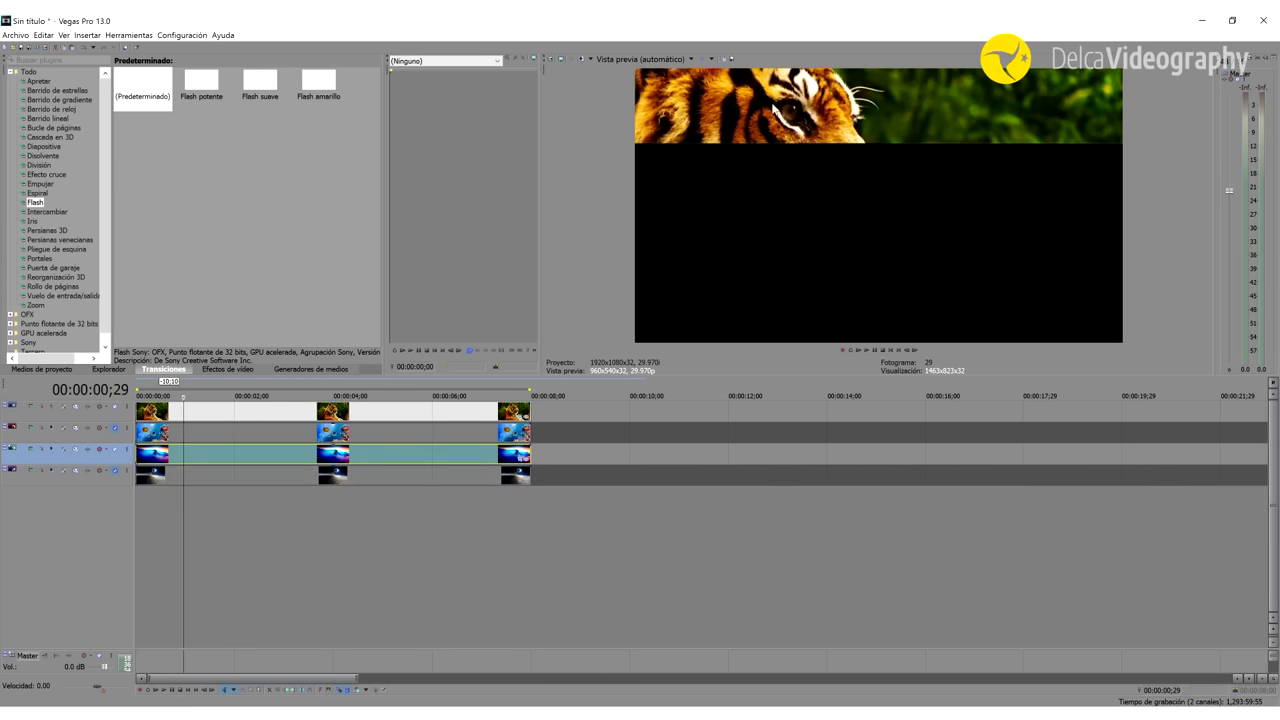
# Open Pan/Crop for the wave event and shift its first position keyframe vertically to centre Y 463.5.
pyautogui.click(523, 461)
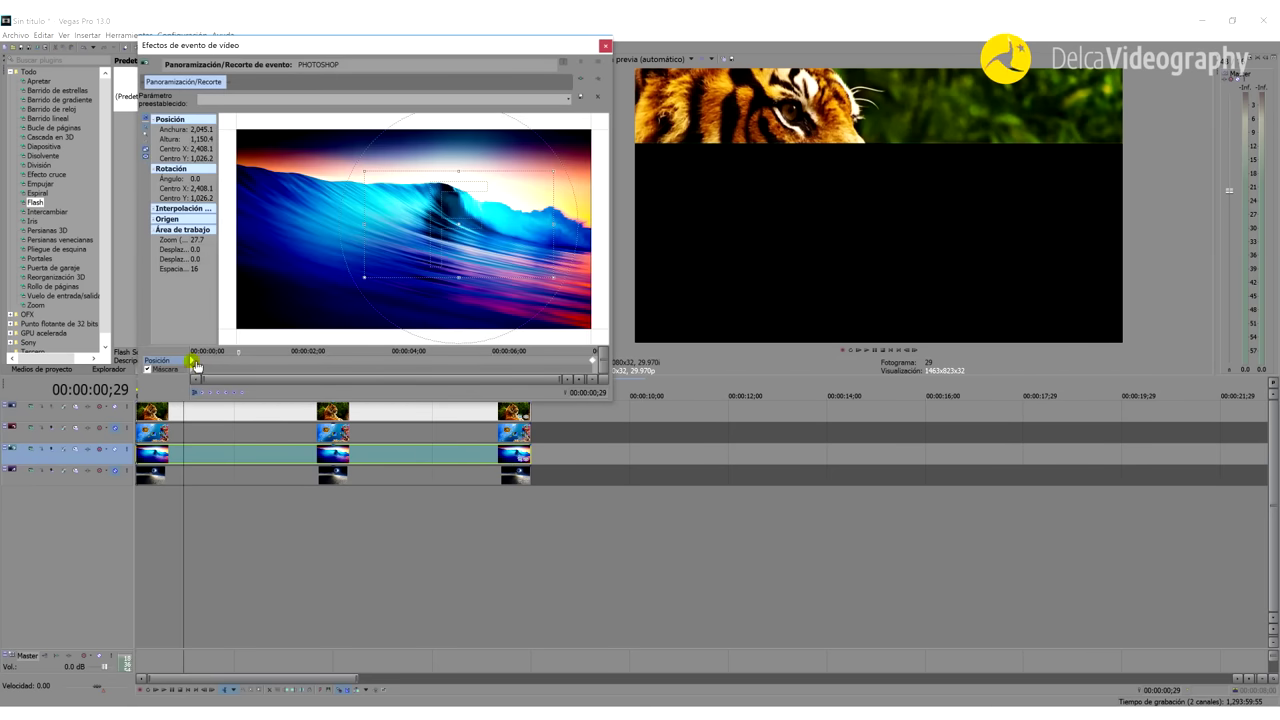
pyautogui.click(196, 366)
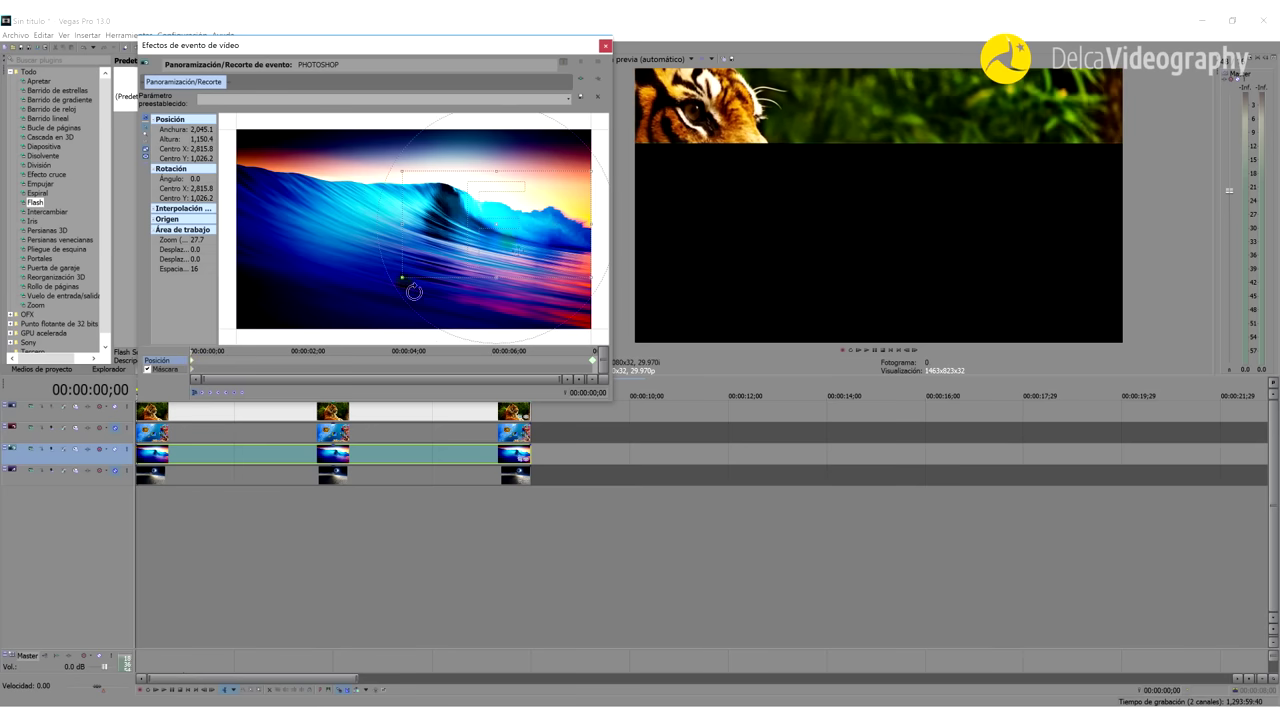
pyautogui.click(594, 358)
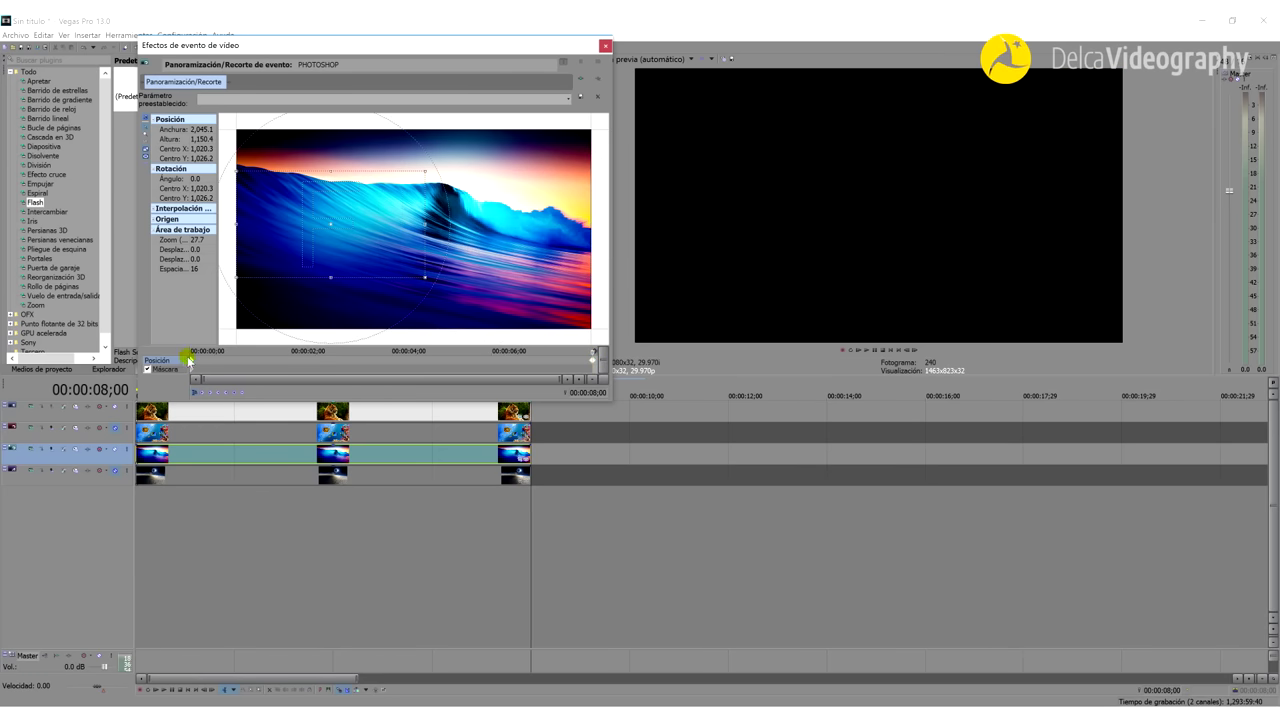
pyautogui.click(196, 366)
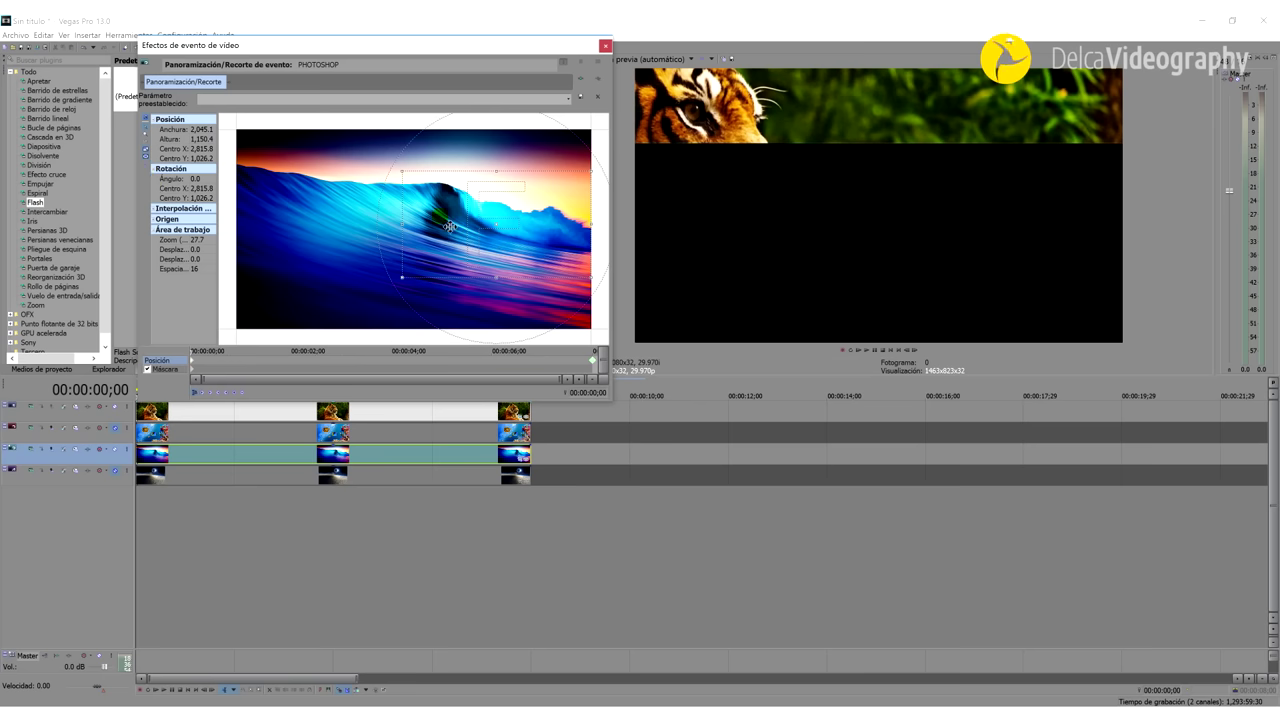
pyautogui.moveTo(450, 228); pyautogui.dragTo(452, 184)
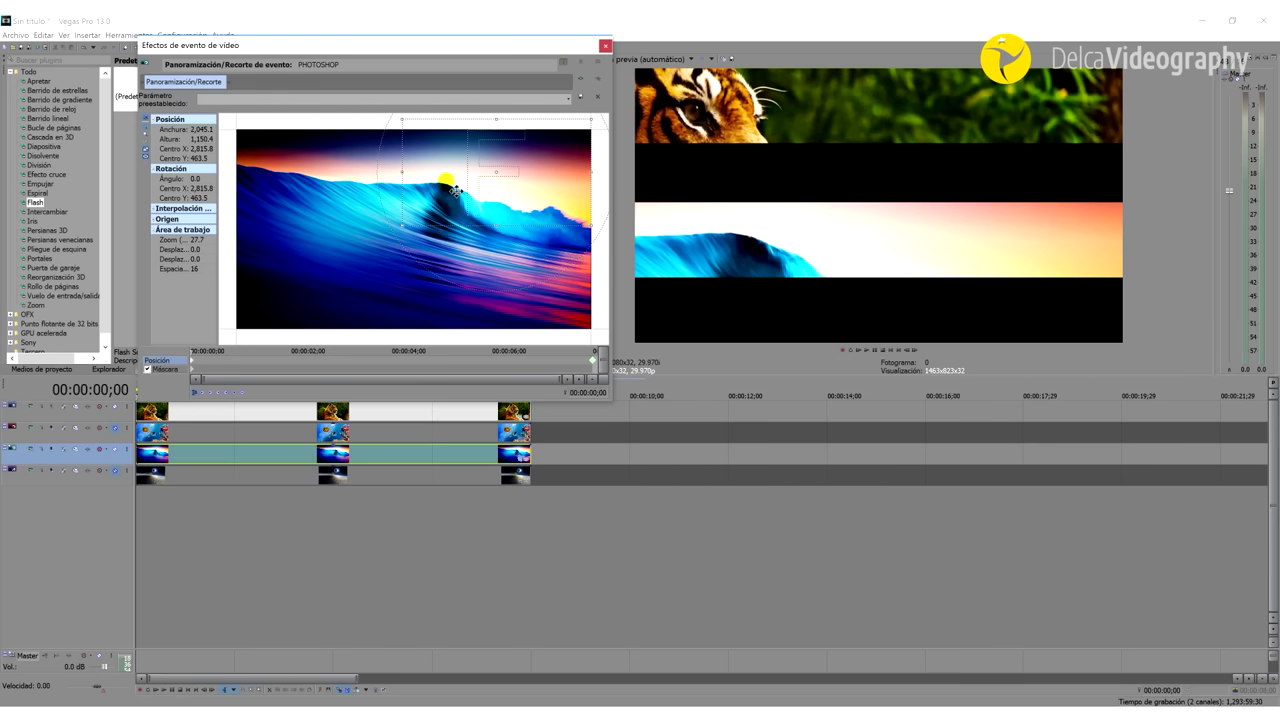
# Replace the wave event's end position keyframe at 00:00:08;00 with one centred at X 1,300.8, Y 463.5.
pyautogui.click(597, 365)
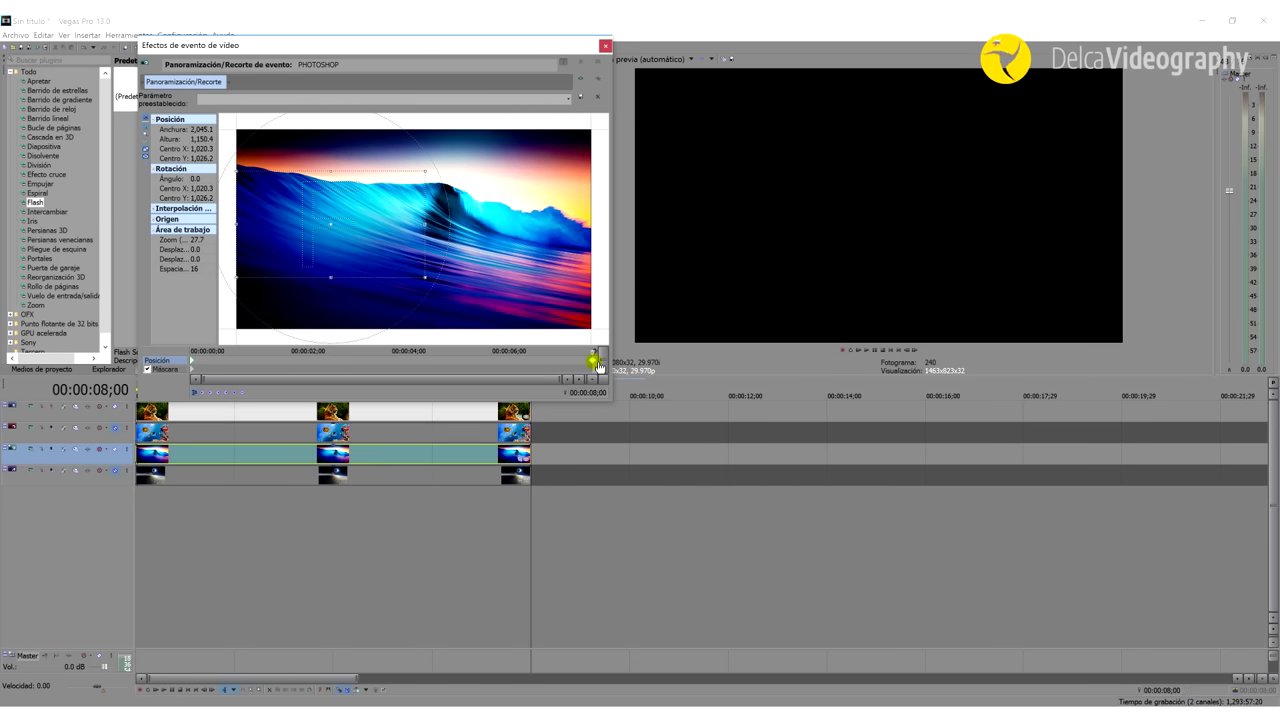
pyautogui.click(597, 365)
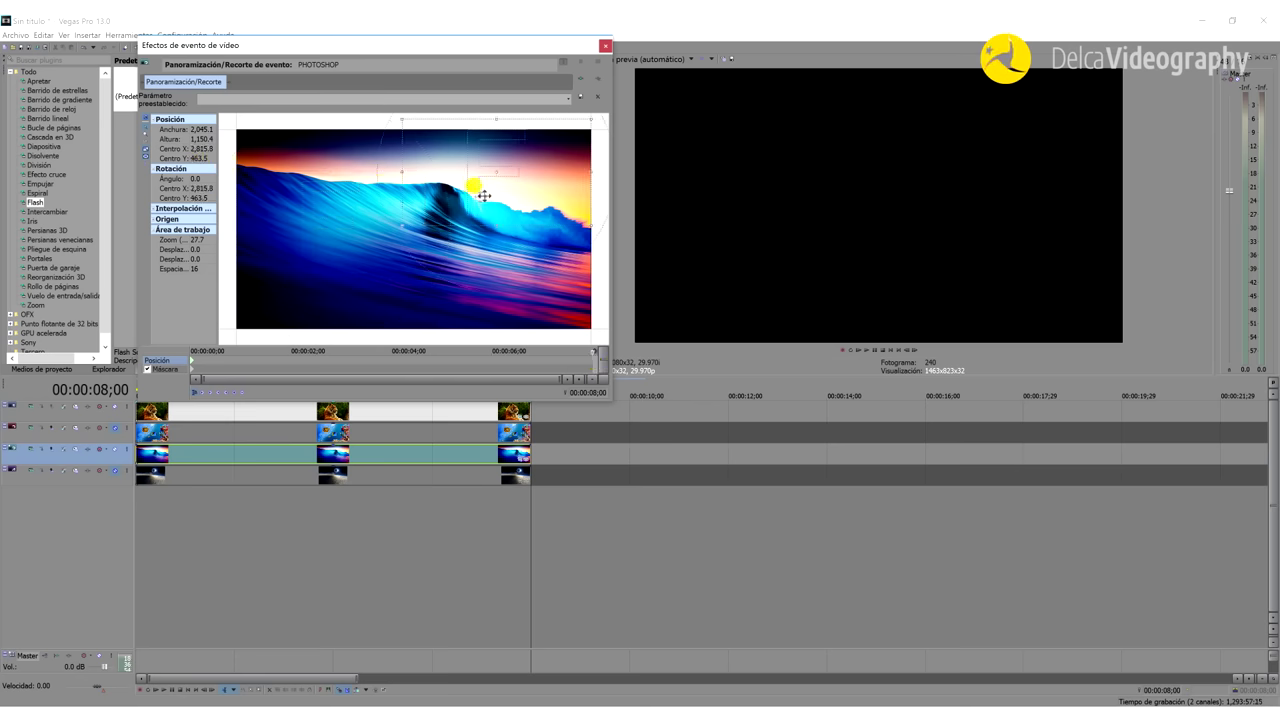
pyautogui.moveTo(477, 191); pyautogui.dragTo(344, 191)
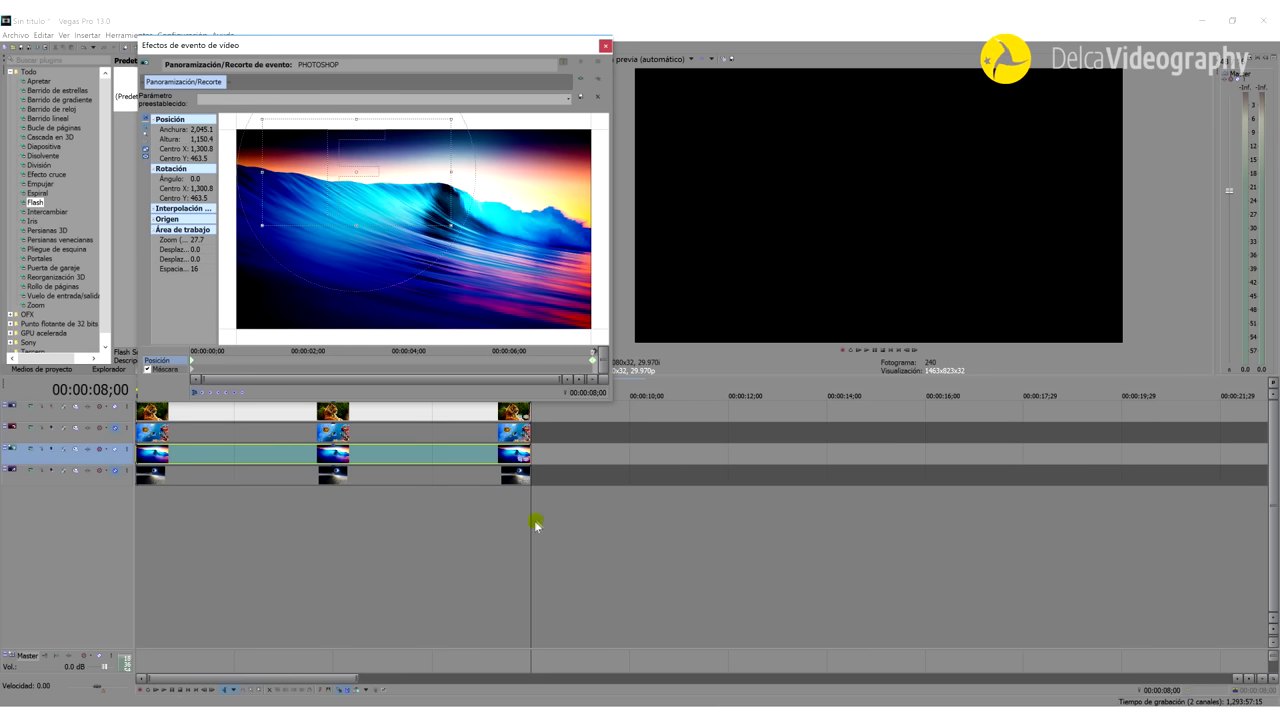
# Move the wave event's first position keyframe to centre X 2,379.4 and scrub the timeline to preview the pan.
pyautogui.moveTo(531, 521); pyautogui.dragTo(314, 503)
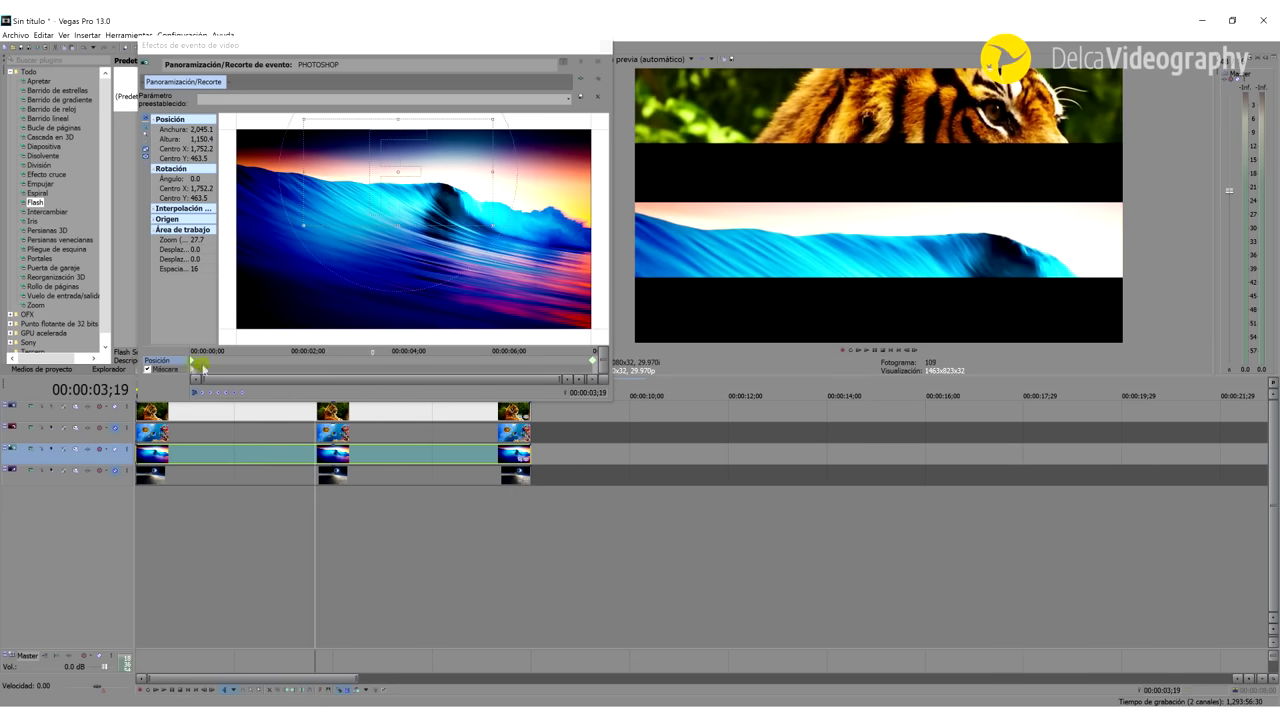
pyautogui.click(192, 364)
pyautogui.moveTo(455, 170); pyautogui.dragTo(417, 173)
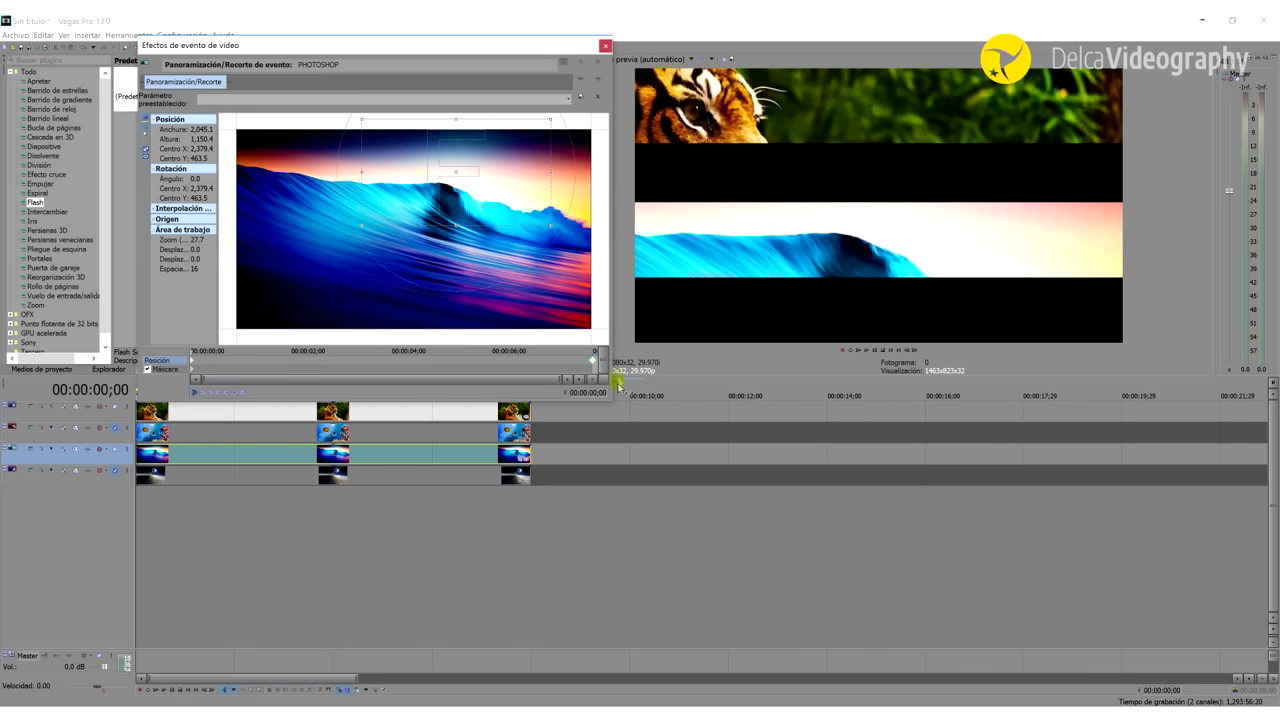
pyautogui.click(276, 498)
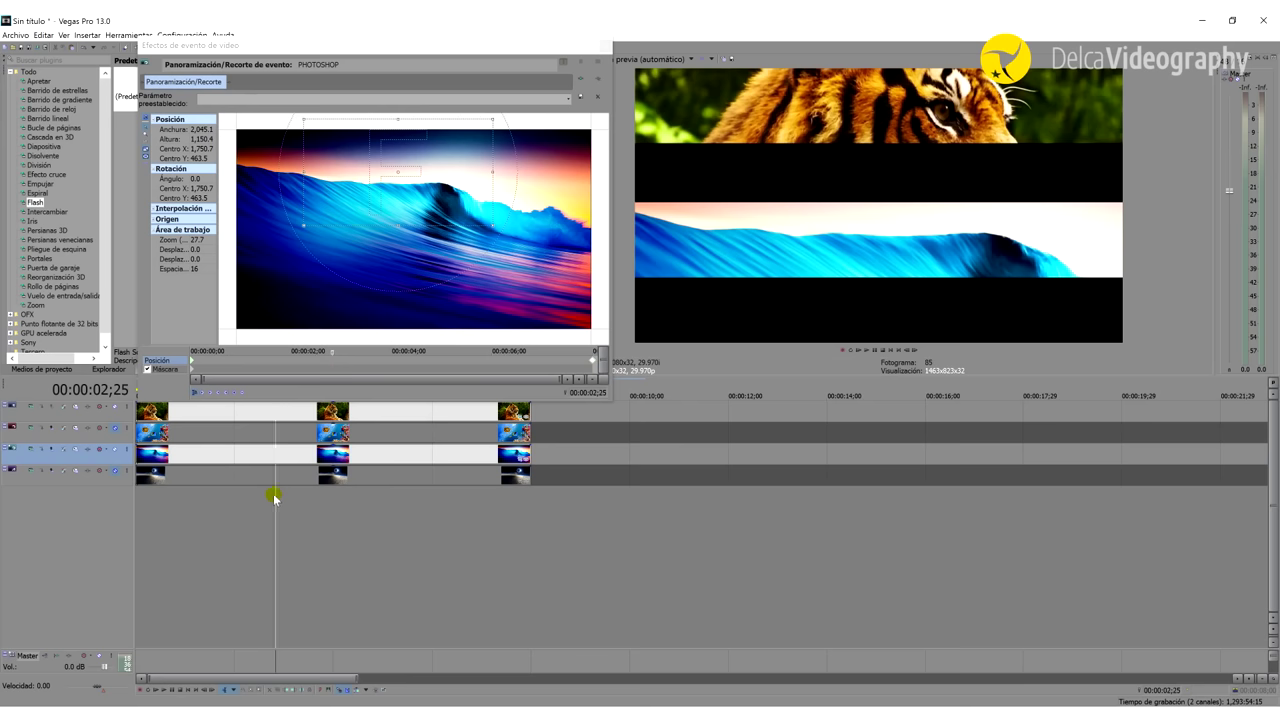
pyautogui.moveTo(276, 498); pyautogui.dragTo(305, 512)
# Set the wave event's end position keyframe to Lento and return to its first keyframe.
pyautogui.click(593, 358)
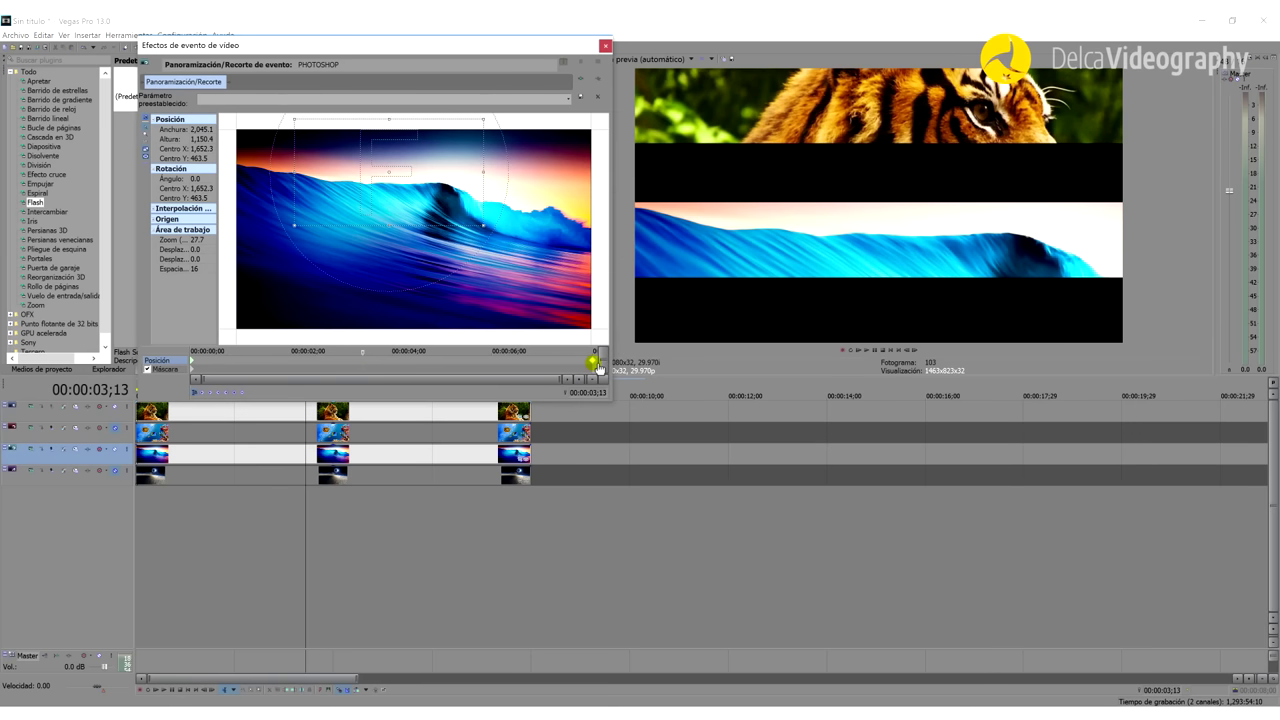
pyautogui.rightClick(594, 360)
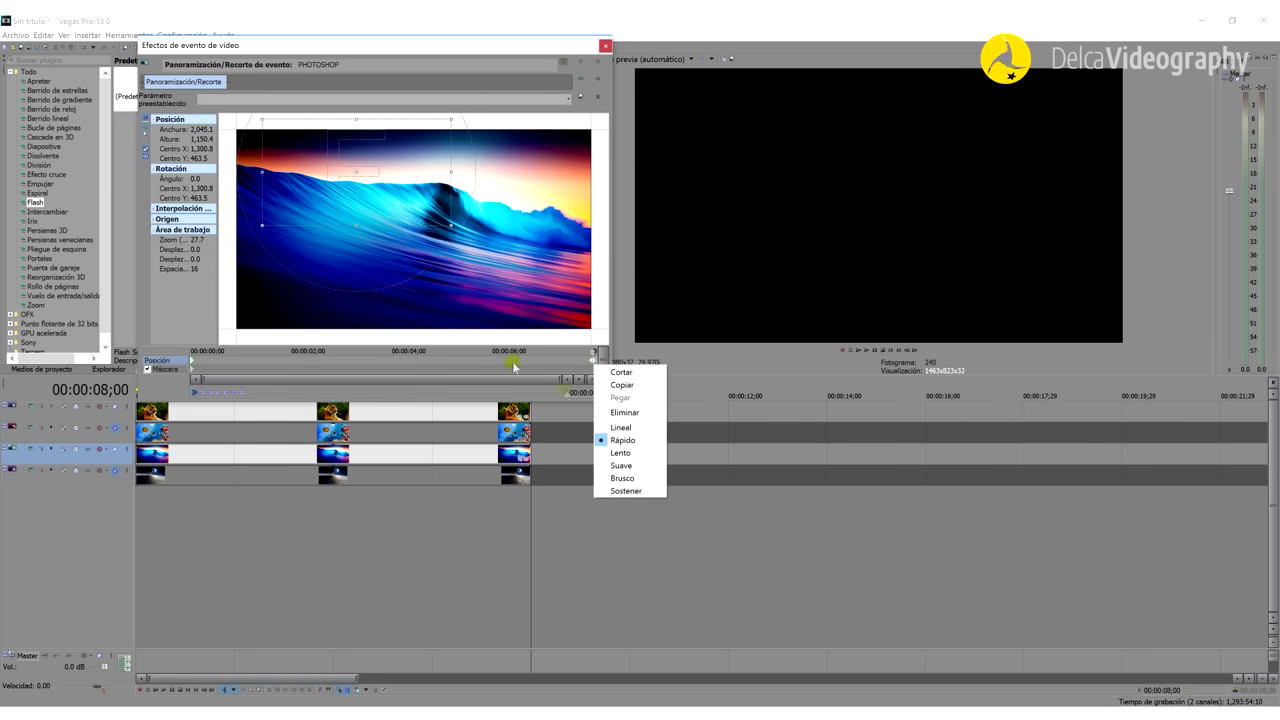
pyautogui.click(621, 453)
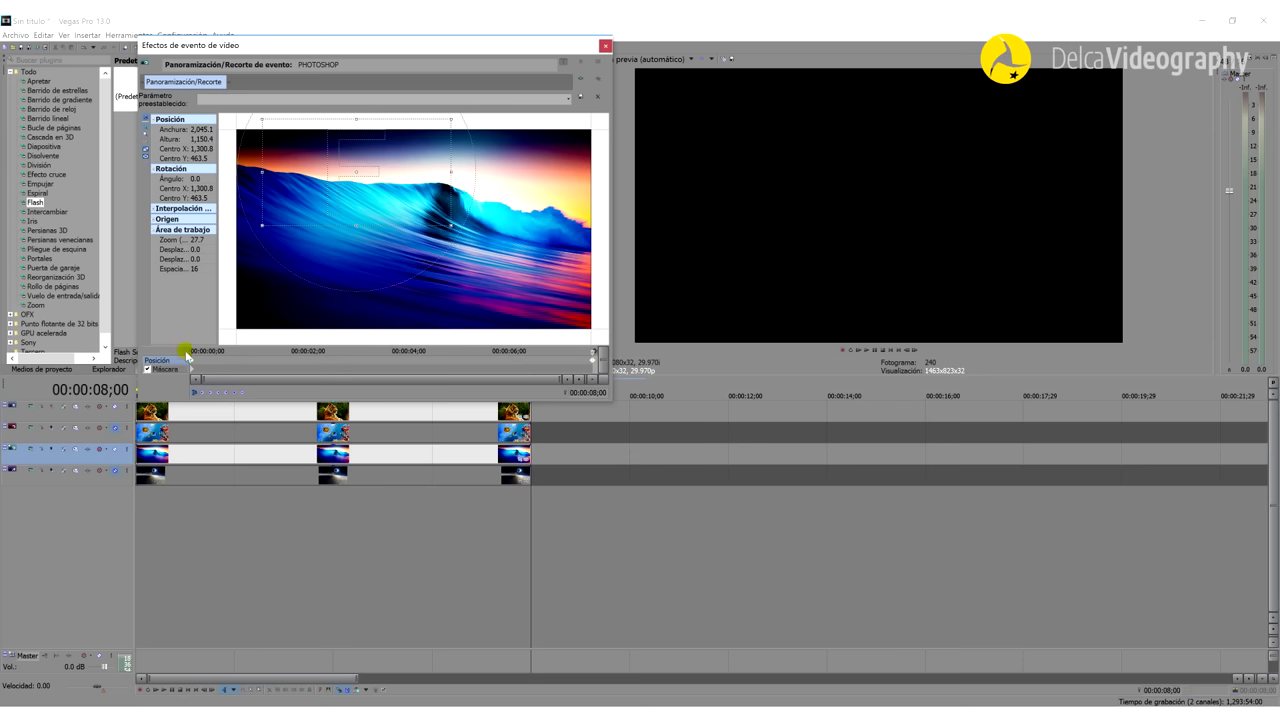
pyautogui.rightClick(195, 364)
pyautogui.click(334, 289)
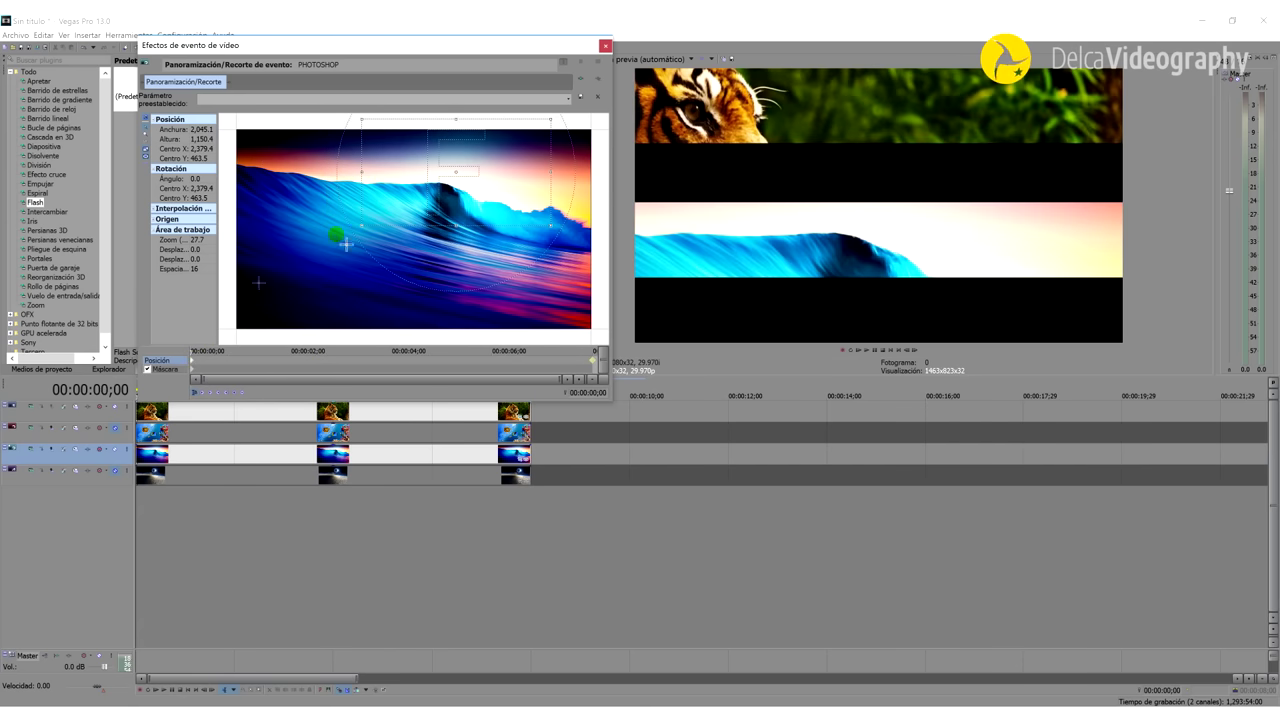
# Move the wave event's strip mask vertically to Y 618.3 and close the Pan/Crop window.
pyautogui.click(190, 367)
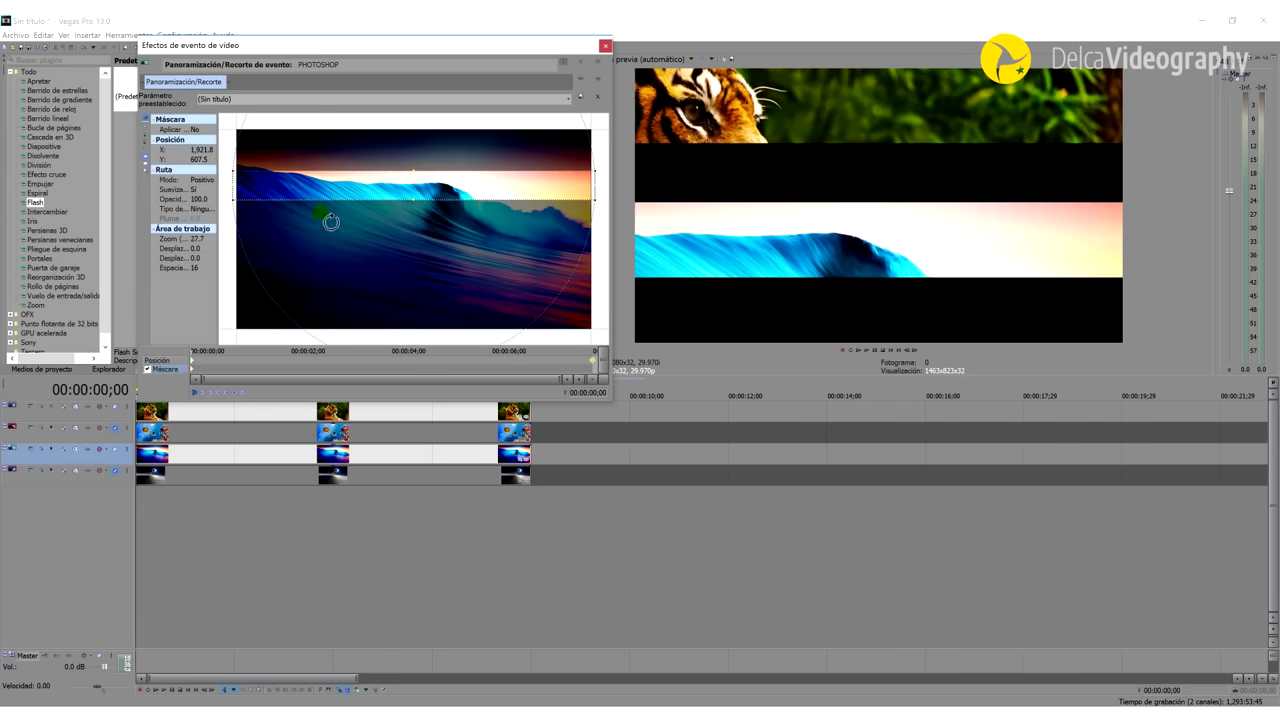
pyautogui.moveTo(345, 195)
pyautogui.mouseDown()
pyautogui.moveTo(309, 206)
pyautogui.moveTo(322, 210)
pyautogui.moveTo(323, 260)
pyautogui.moveTo(320, 194)
pyautogui.mouseUp()
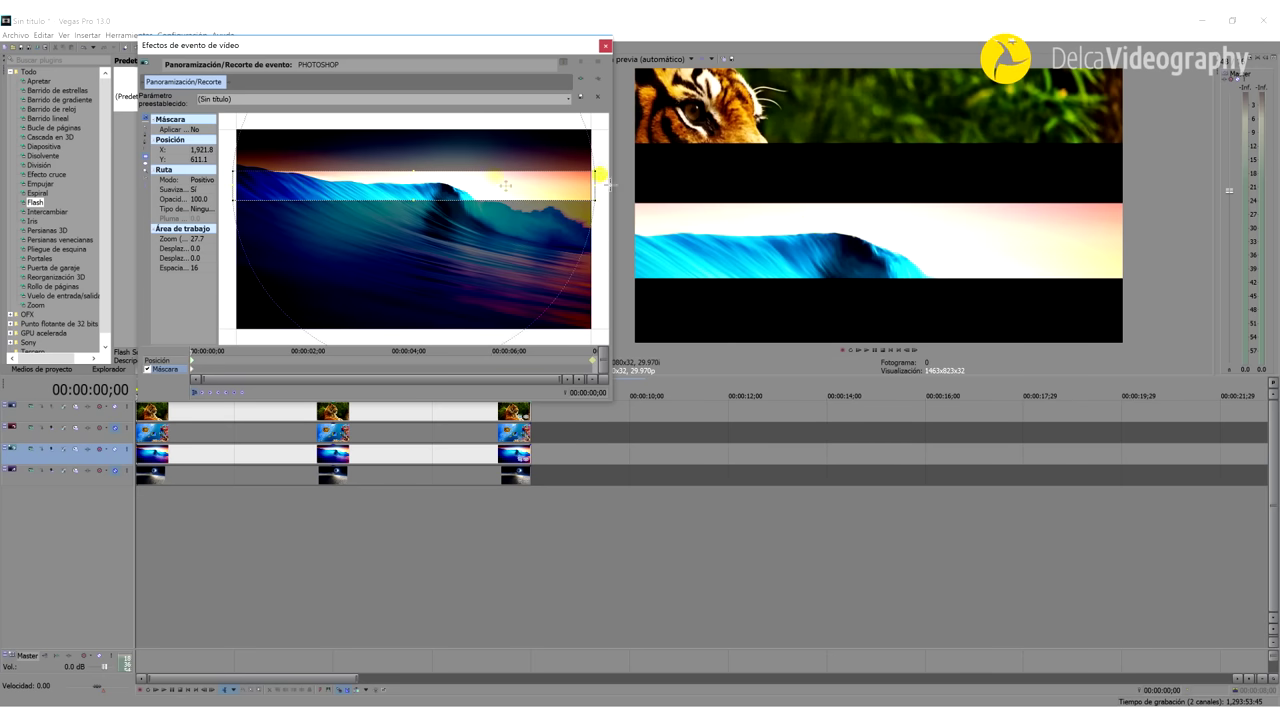
pyautogui.moveTo(494, 189); pyautogui.dragTo(497, 194)
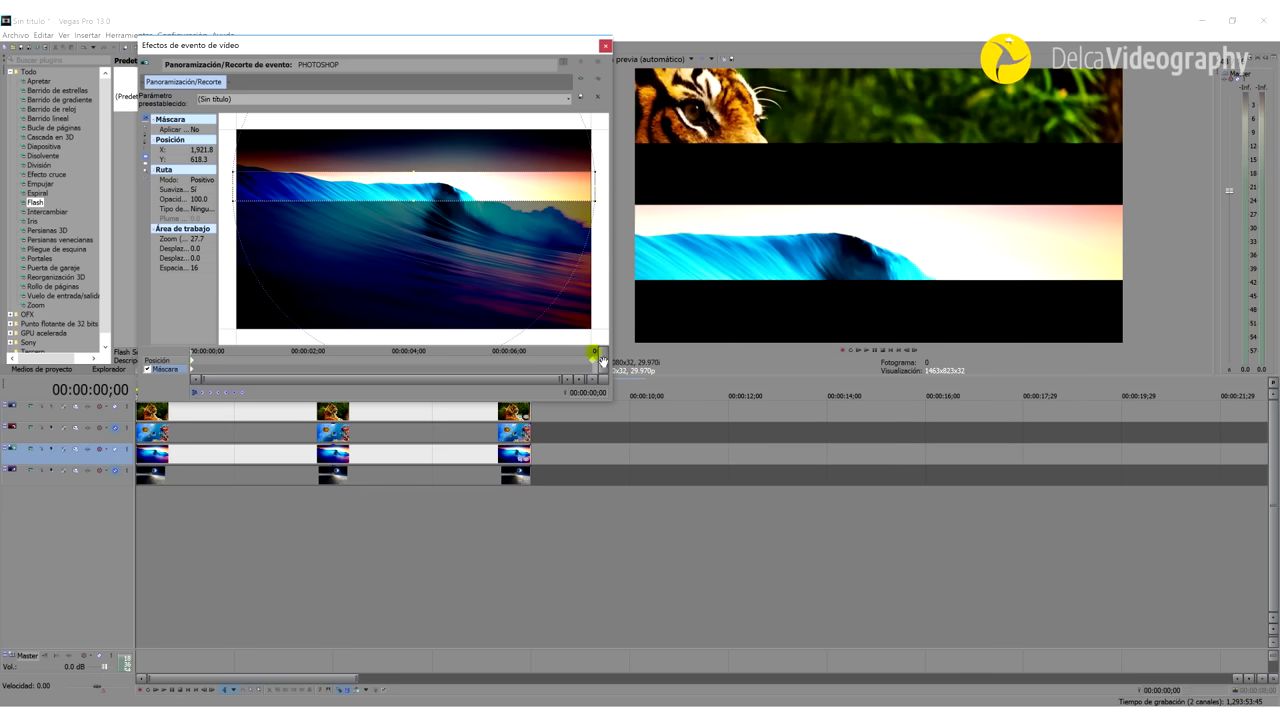
pyautogui.click(605, 46)
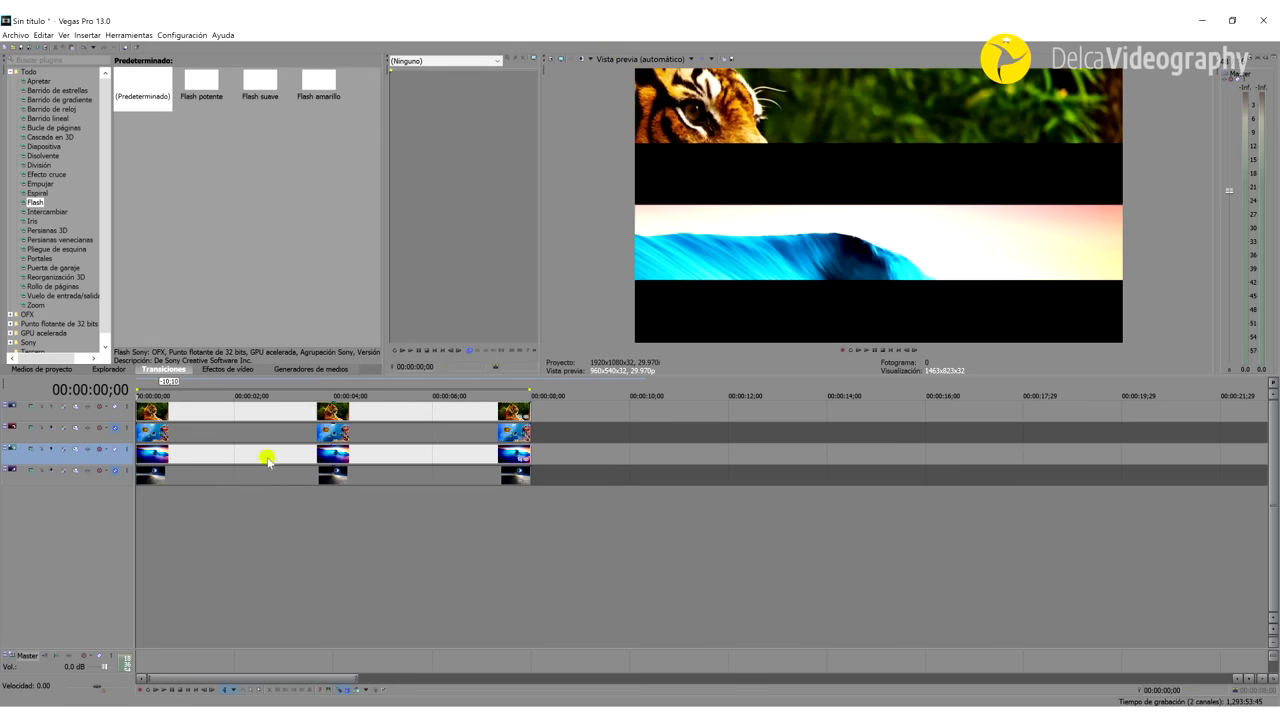
# Unmute the underwater image track, open Pan/Crop for its event and enable the mask.
pyautogui.click(116, 430)
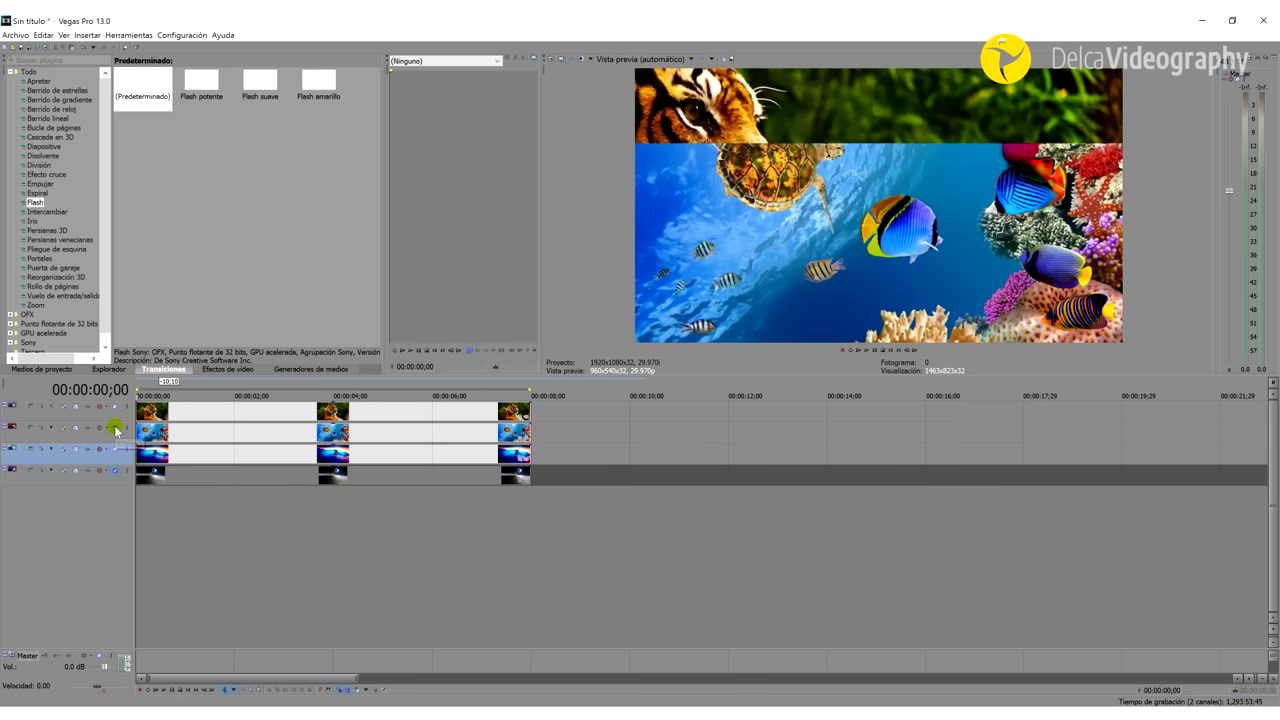
pyautogui.click(201, 433)
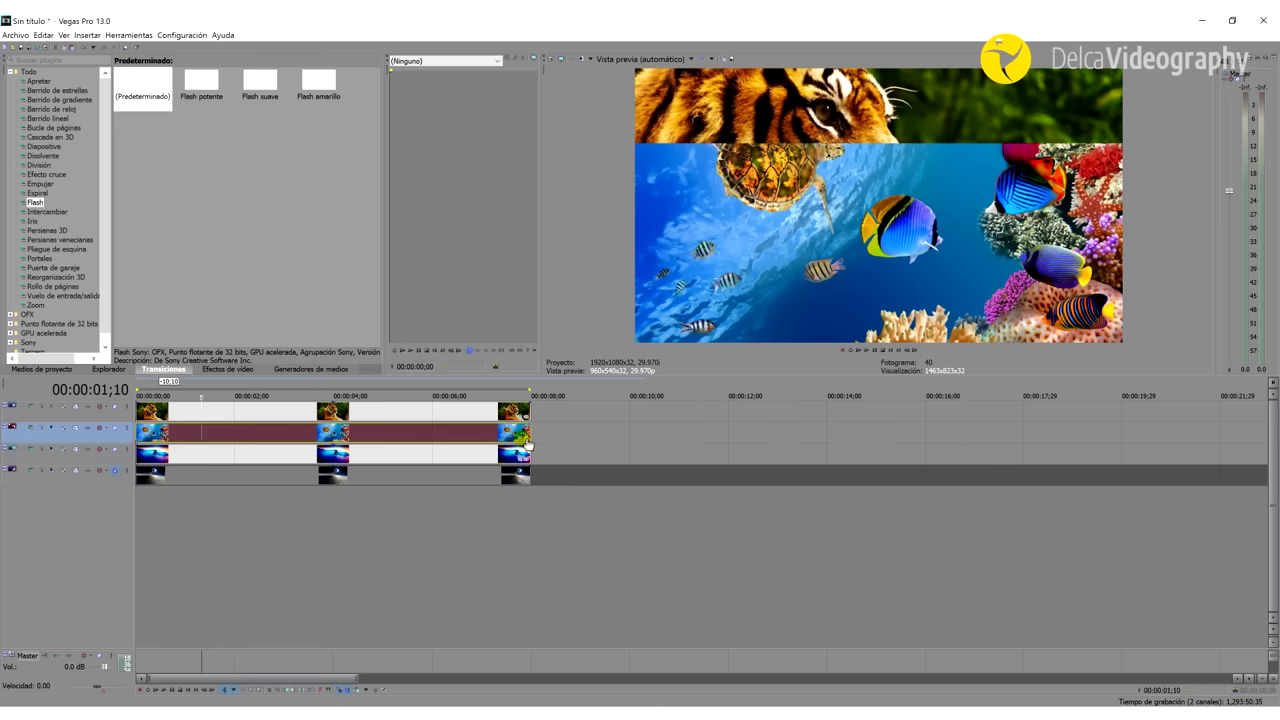
pyautogui.click(524, 436)
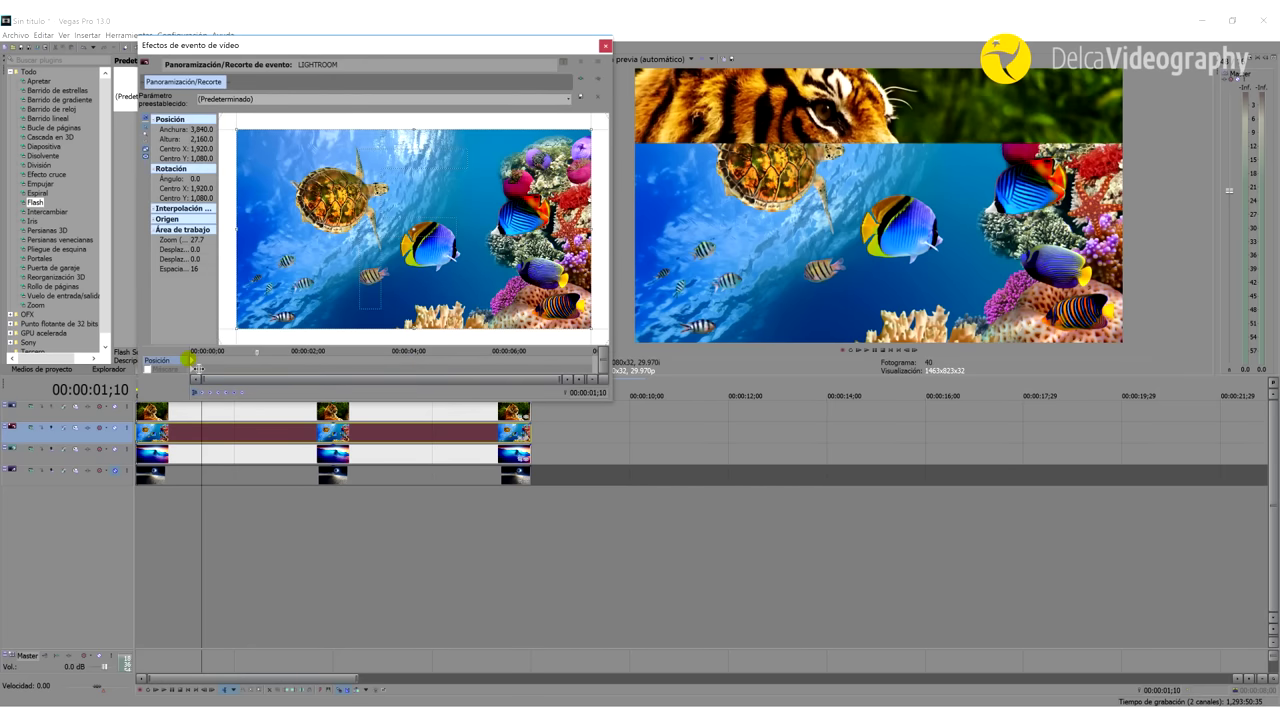
pyautogui.click(148, 370)
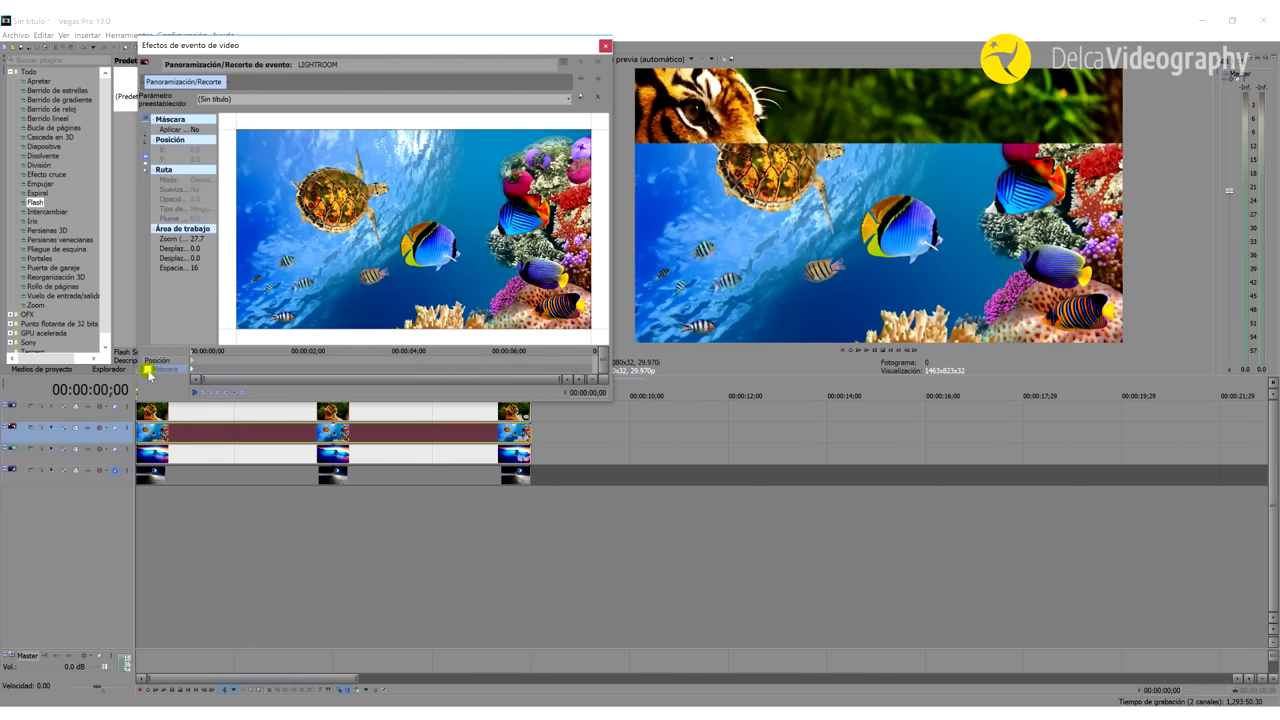
# Draw a rectangular mask across the full width of the underwater image around the turtle and reduce its height to centre Y 749.7.
pyautogui.scroll(-1, 290, 208)
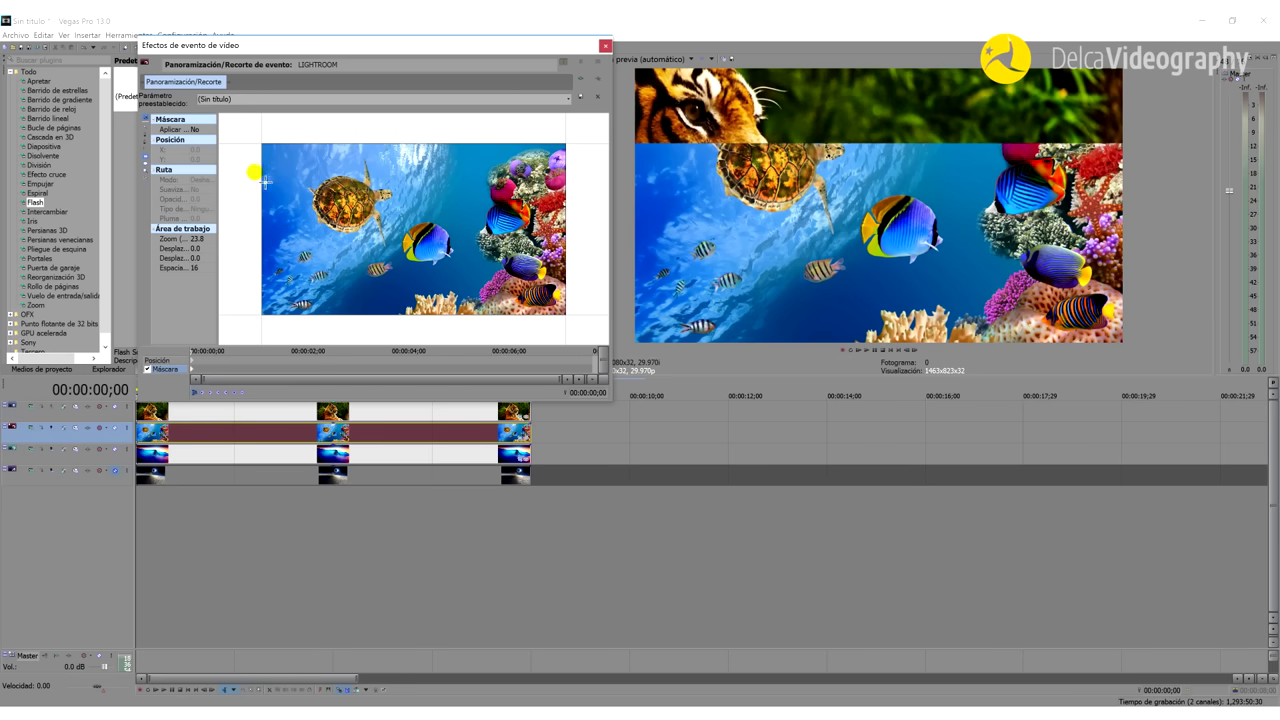
pyautogui.moveTo(257, 172); pyautogui.dragTo(575, 228)
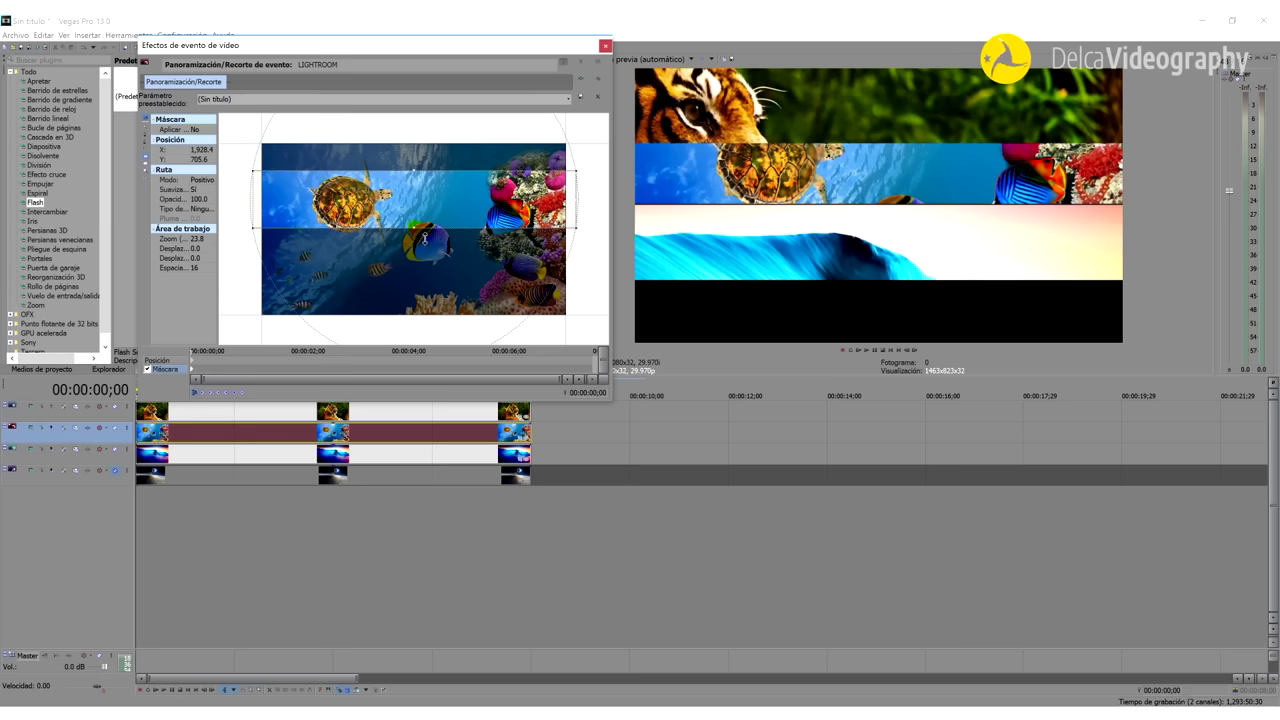
pyautogui.moveTo(424, 238); pyautogui.dragTo(423, 213)
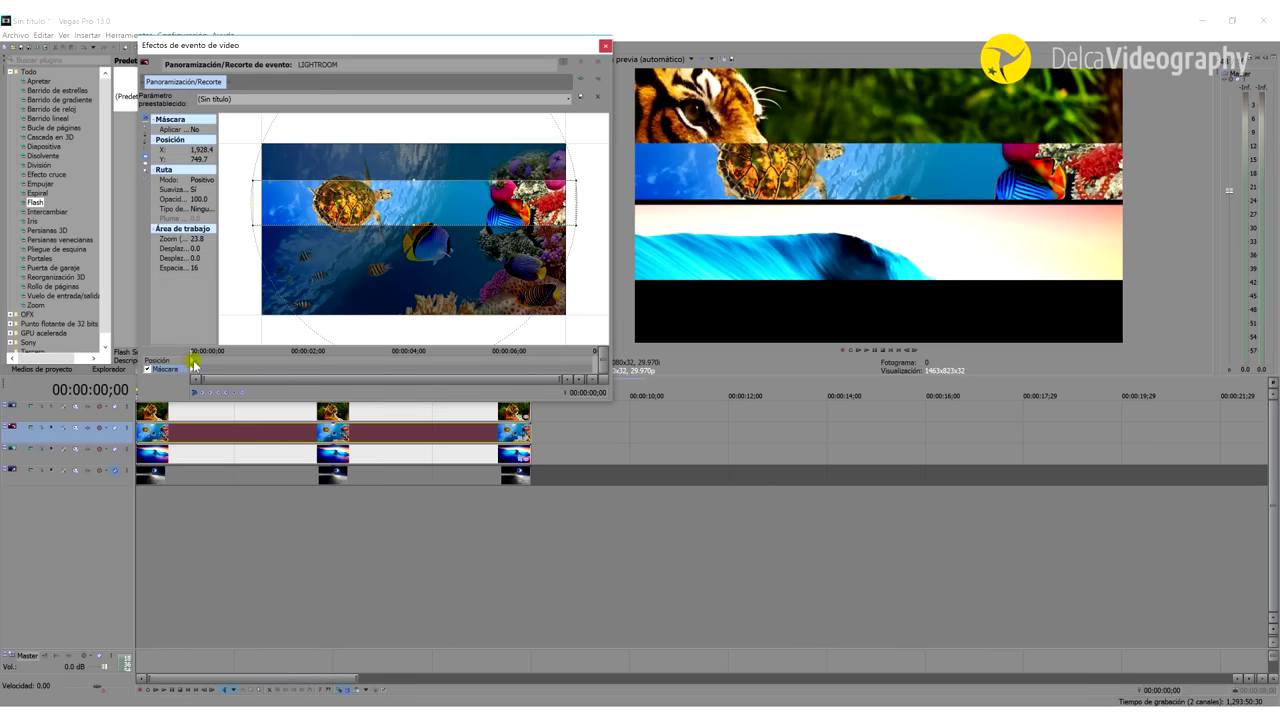
# Shrink the underwater event's position crop to 2,628.3 × 1,478.4 at the first keyframe and centre it at X 1,335.2, Y 823.4.
pyautogui.click(193, 360)
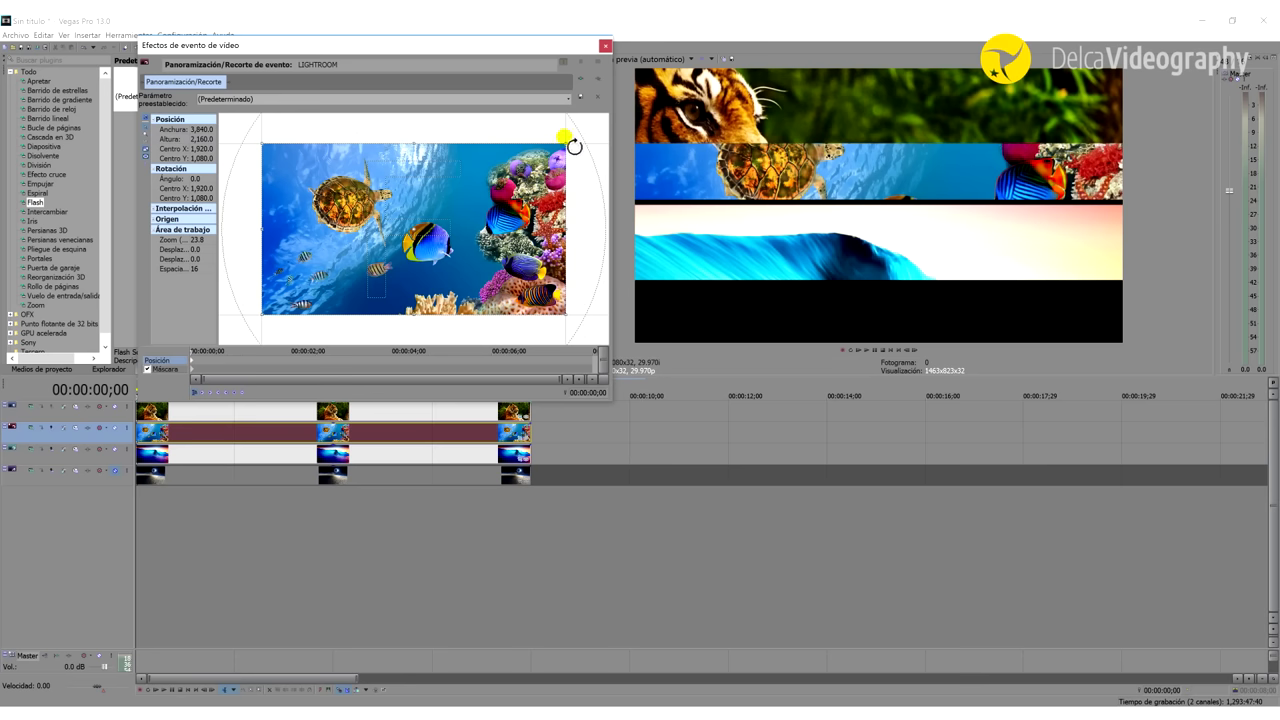
pyautogui.moveTo(569, 146); pyautogui.dragTo(525, 174)
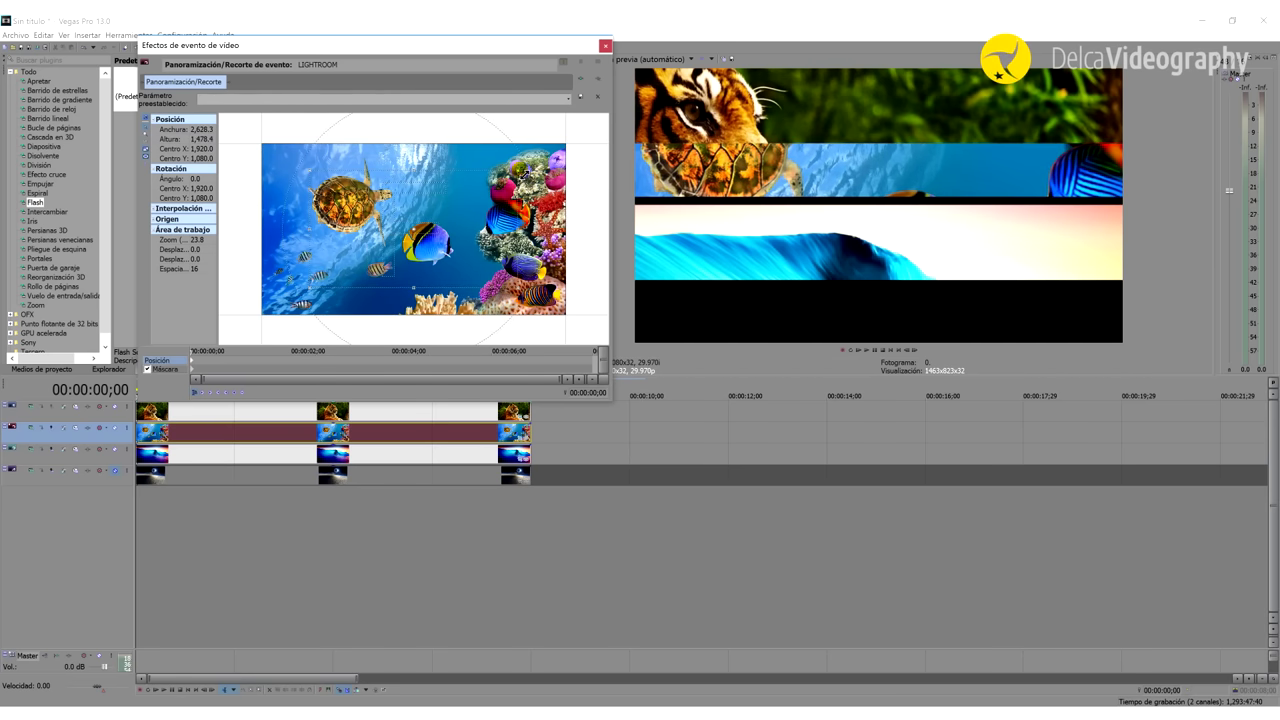
pyautogui.moveTo(432, 234); pyautogui.dragTo(338, 207)
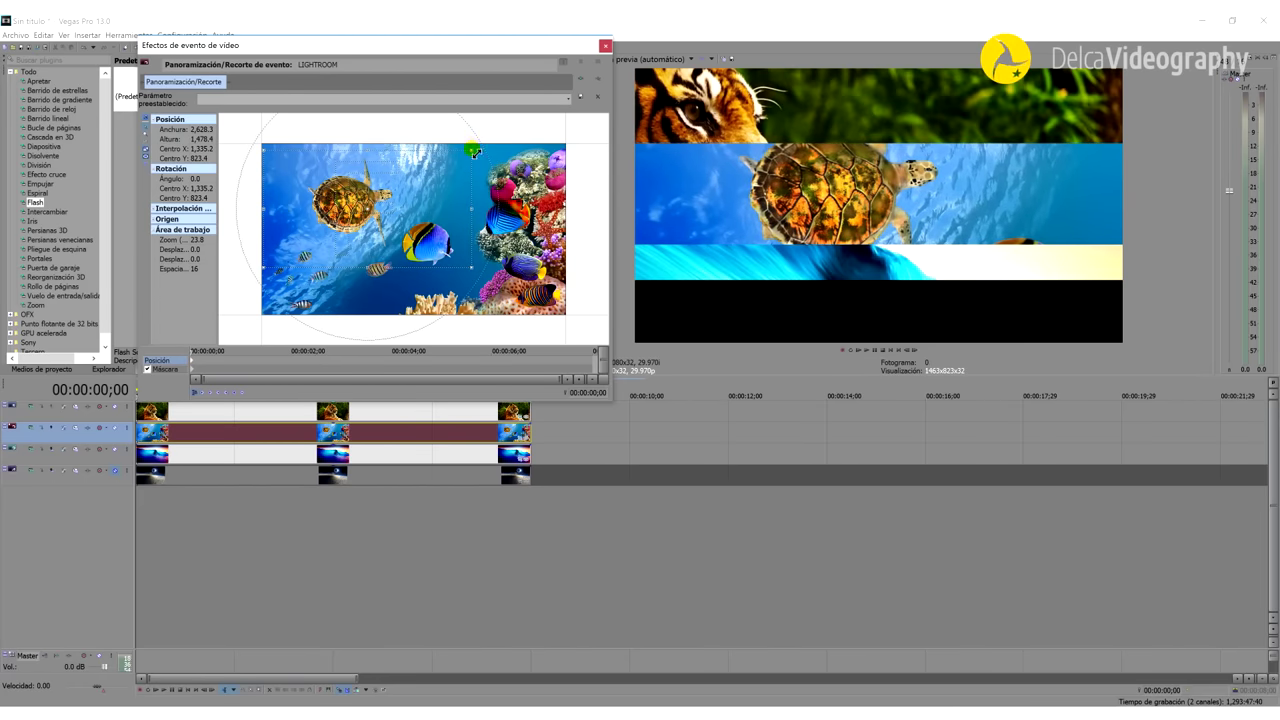
# Shrink the underwater event's position crop to 2,173.9 × 1,222.8, centre it at X 1,314.2, and set the first keyframe's interpolation to Rápido.
pyautogui.moveTo(474, 151); pyautogui.dragTo(456, 161)
pyautogui.moveTo(398, 208); pyautogui.dragTo(397, 208)
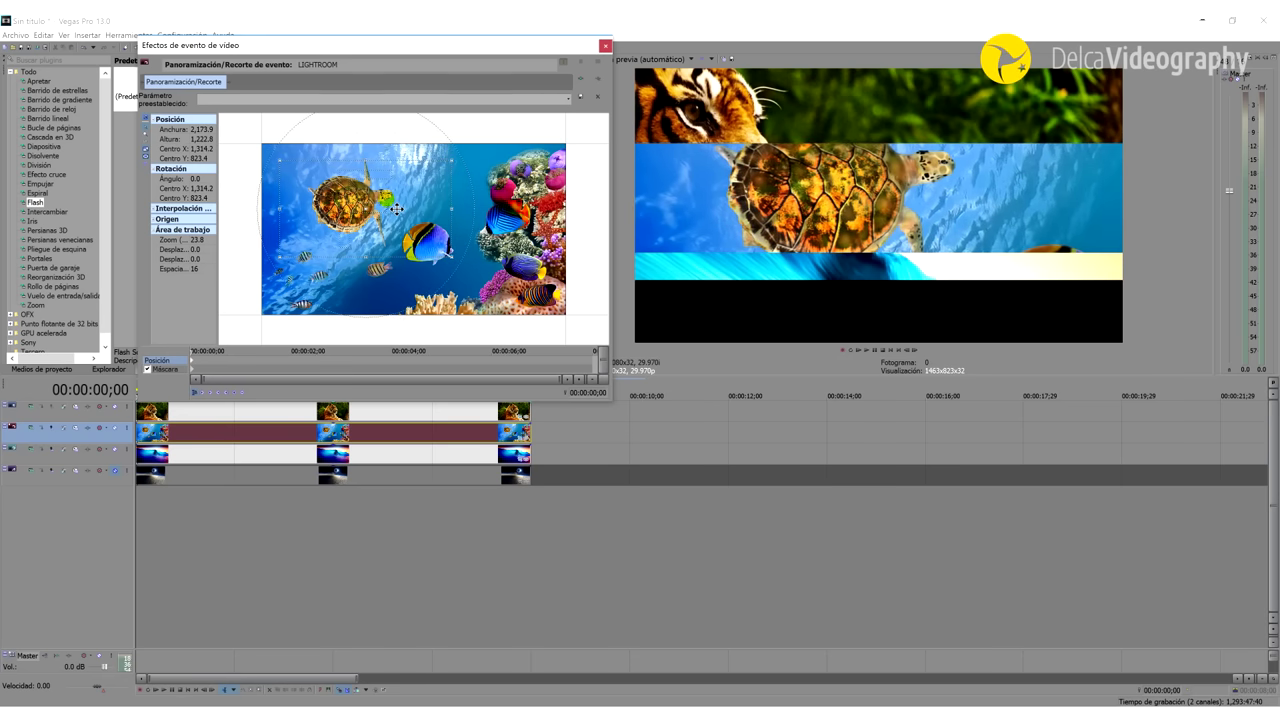
pyautogui.rightClick(198, 364)
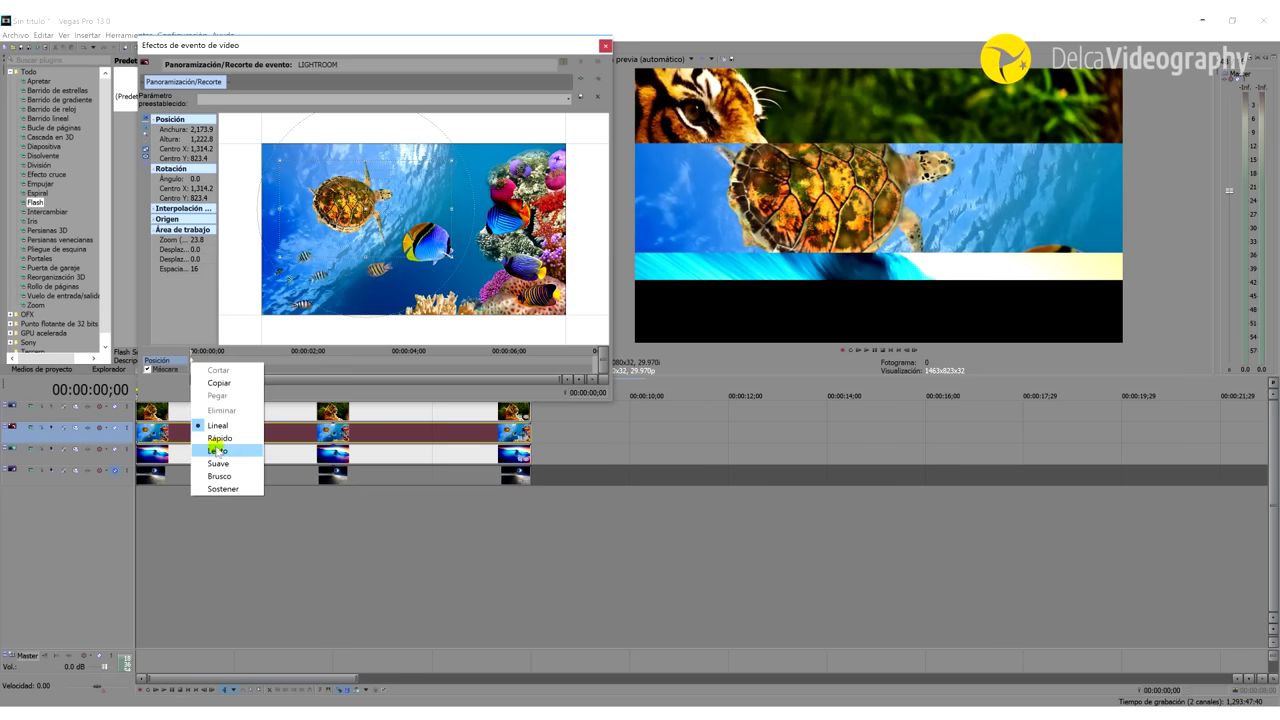
pyautogui.click(214, 438)
# Add a position keyframe at the underwater event's end, 00:00:08;00, and set its interpolation to Lento.
pyautogui.click(594, 362)
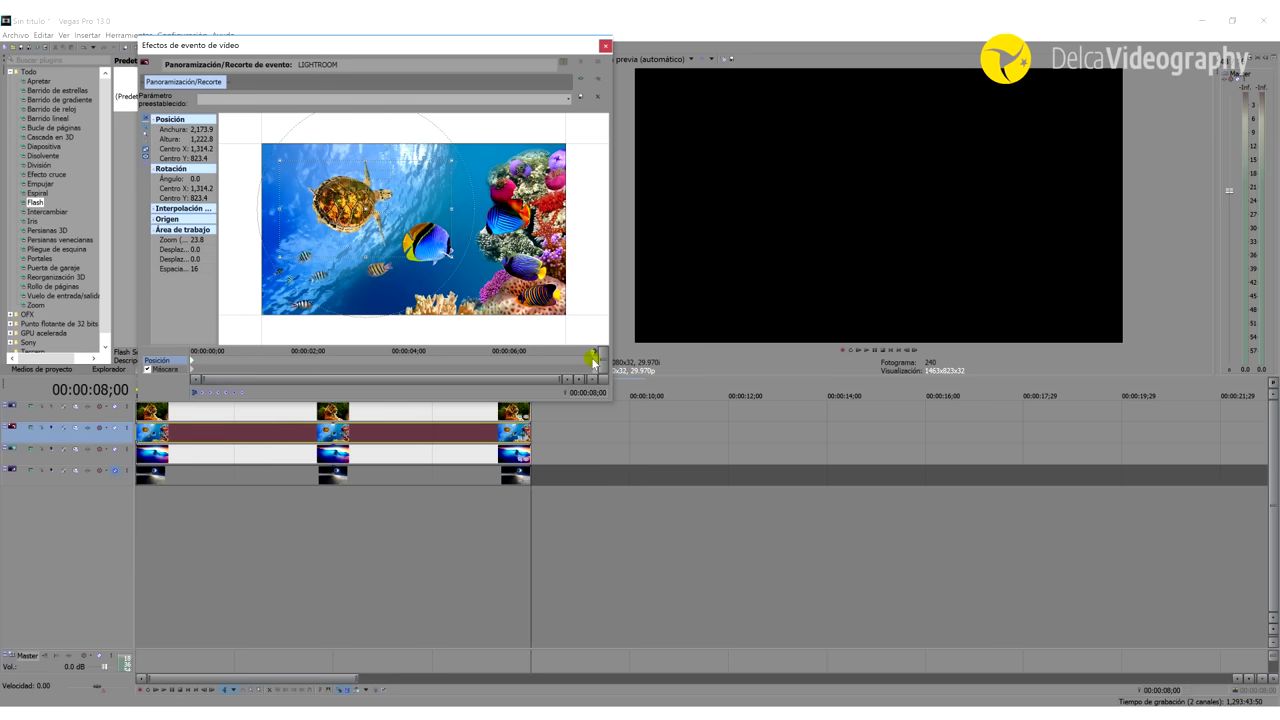
pyautogui.rightClick(594, 360)
pyautogui.press('Escape')
pyautogui.rightClick(597, 361)
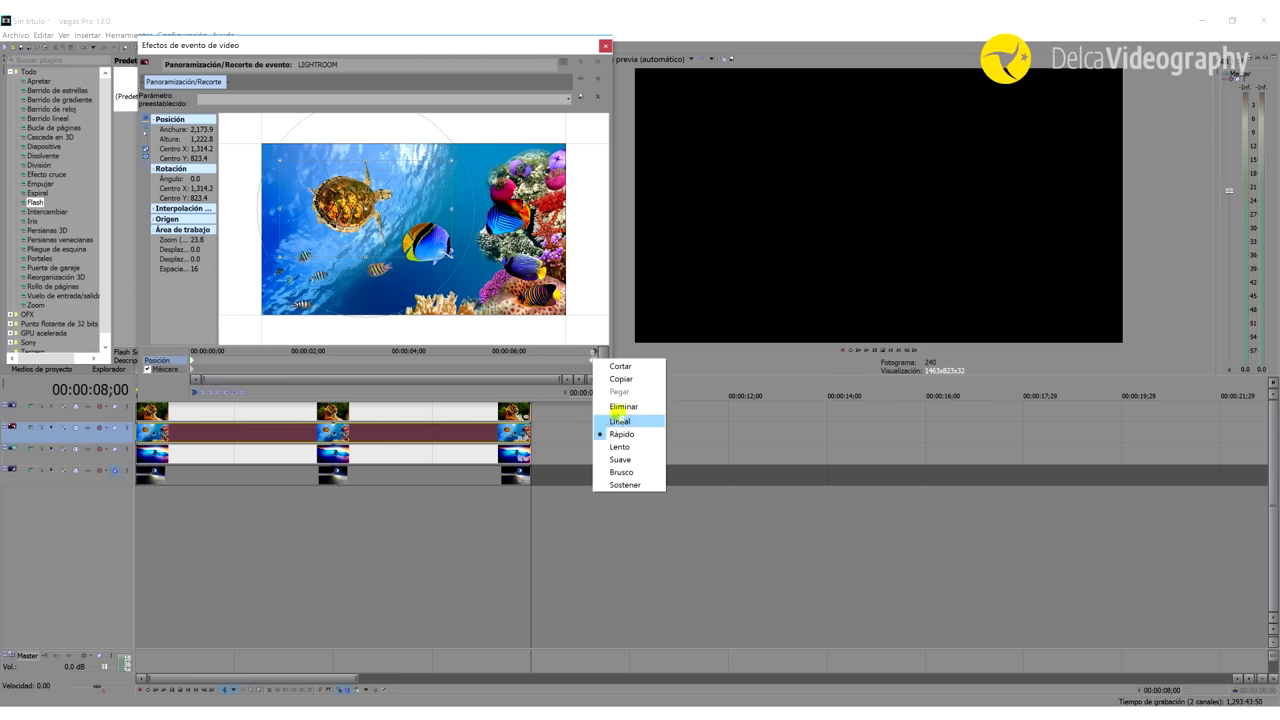
pyautogui.click(620, 447)
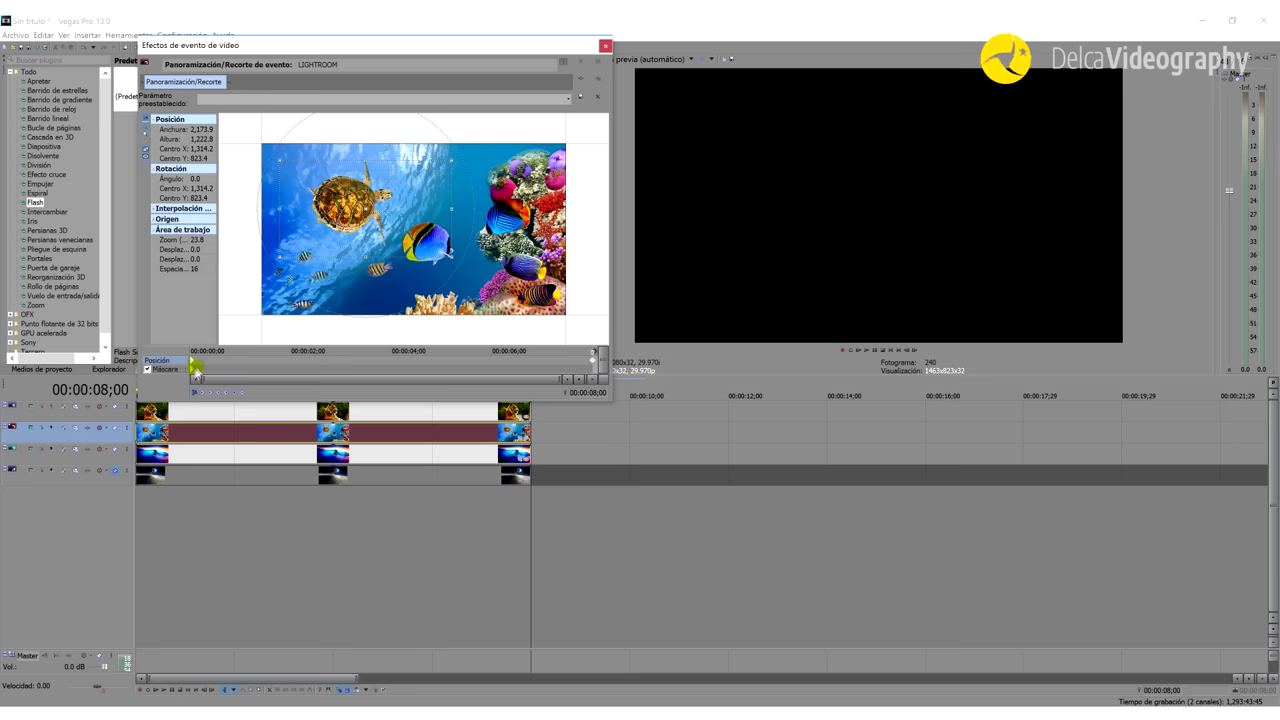
# Reduce the turtle strip mask's height to centre Y 680.3 and move the first keyframe's position crop to centre Y 789.7.
pyautogui.click(193, 369)
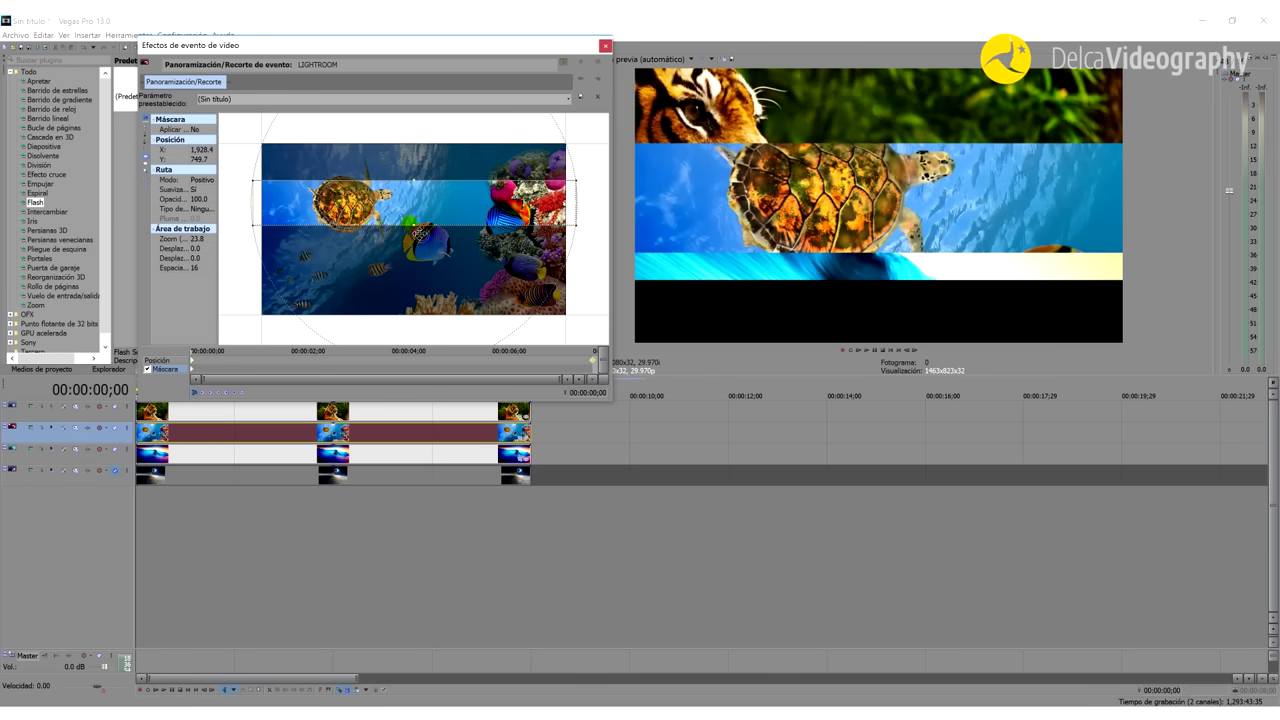
pyautogui.moveTo(424, 236); pyautogui.dragTo(425, 201)
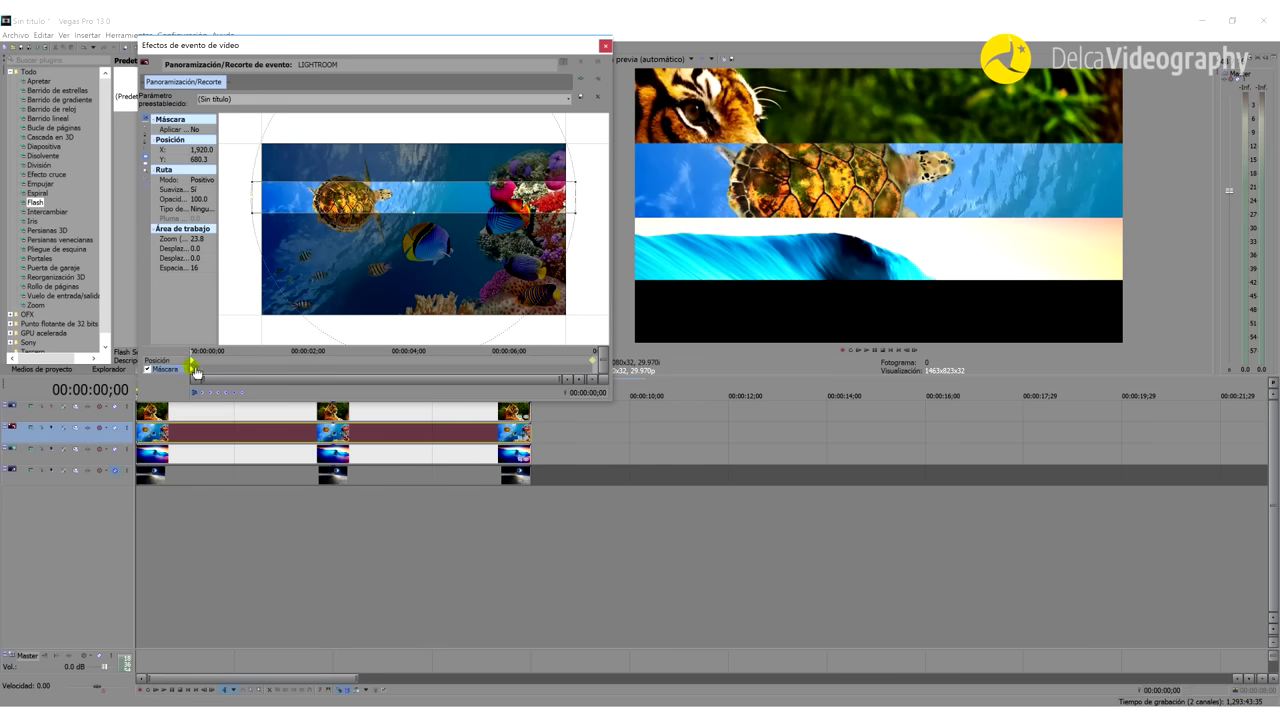
pyautogui.click(188, 360)
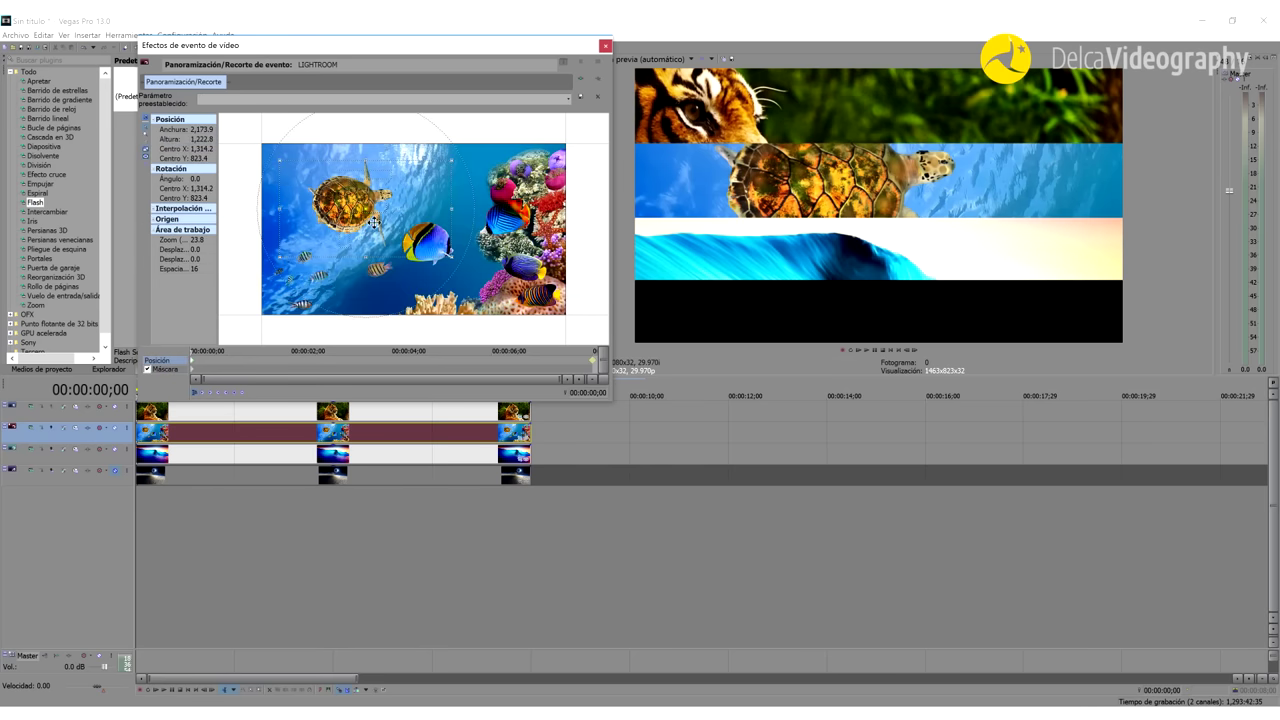
pyautogui.moveTo(374, 222); pyautogui.dragTo(374, 220)
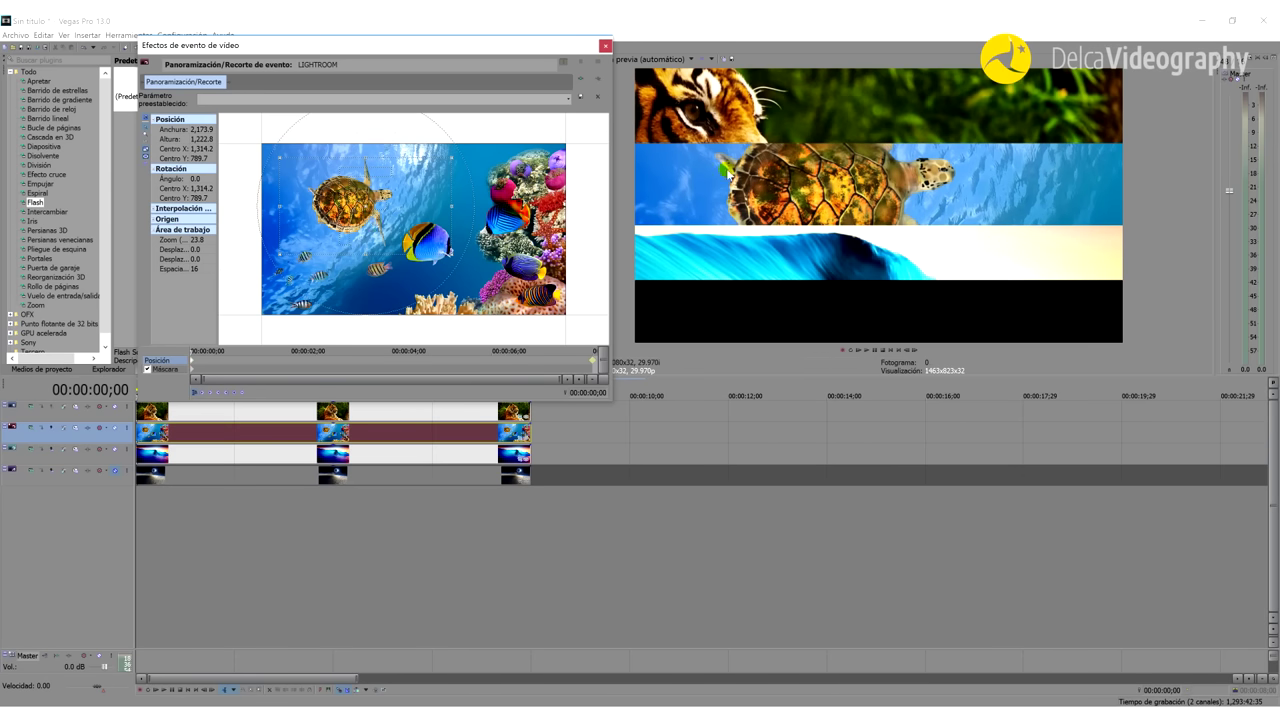
# Play the timeline from near the start to preview the strips' animation.
pyautogui.click(143, 545)
pyautogui.press('space')
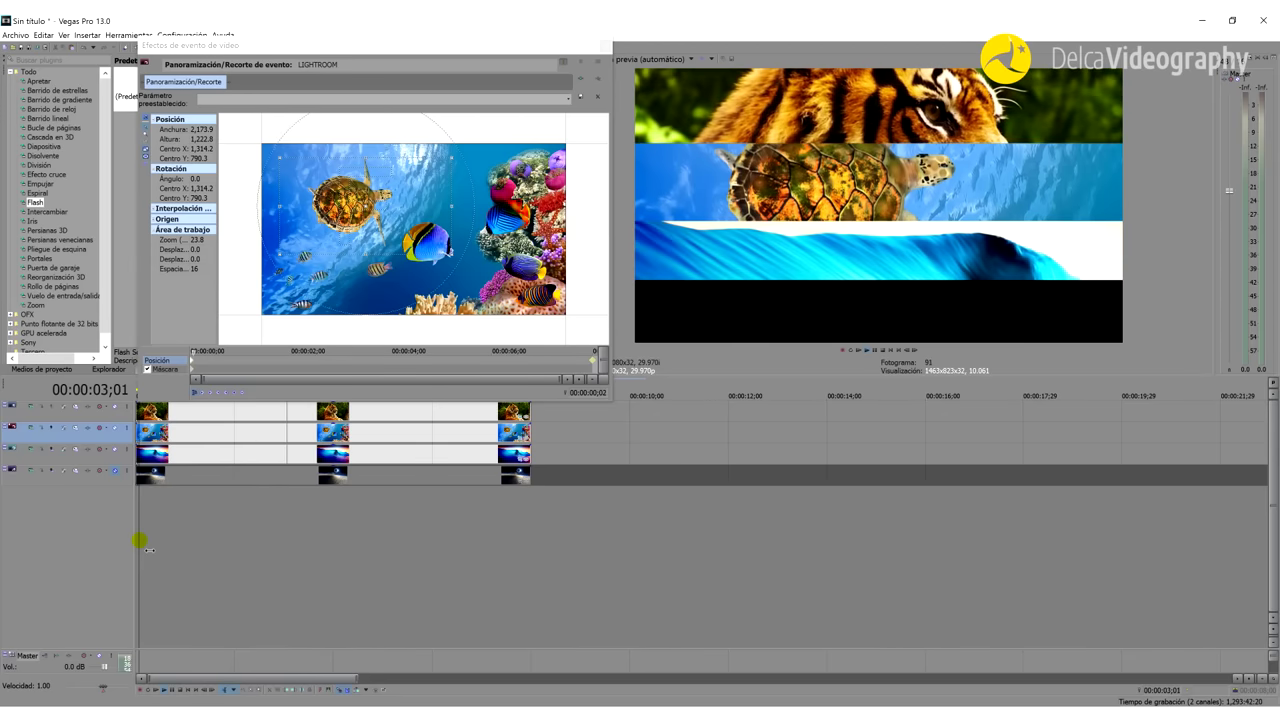
pyautogui.click(243, 354)
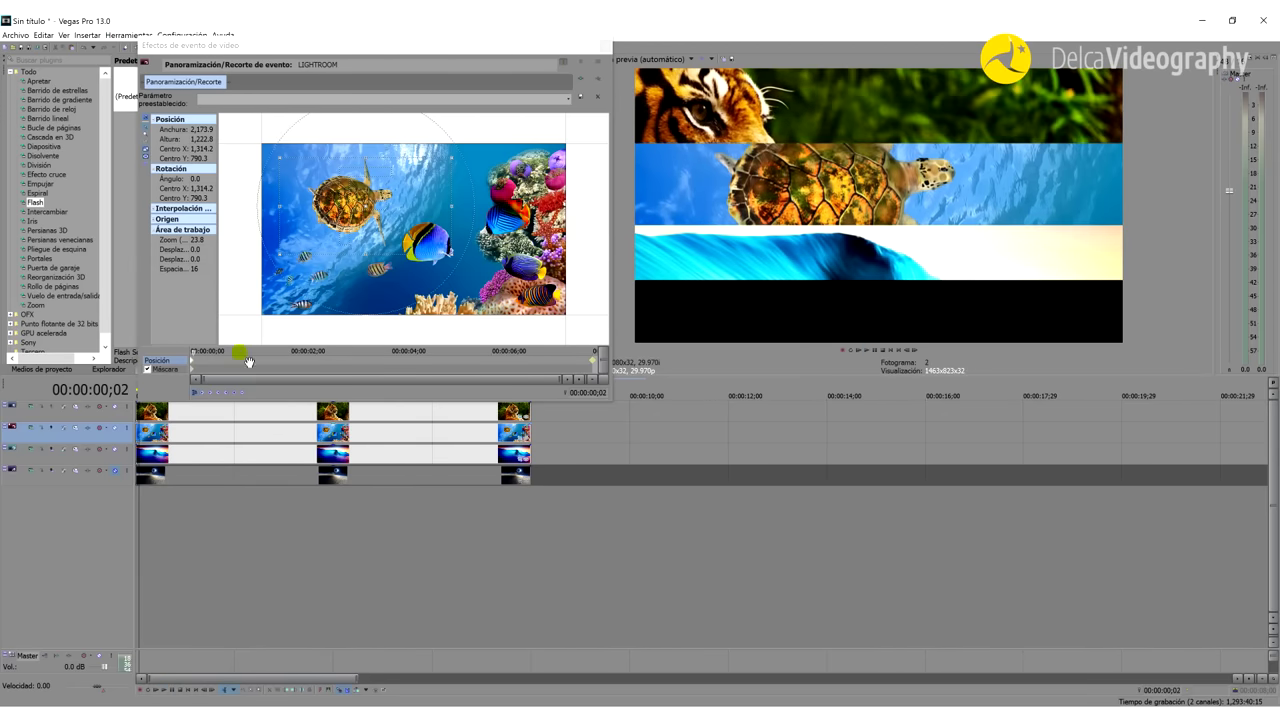
# Move the underwater event's crop at the 00:00:08;00 keyframe to centre X 1,987.3, Y 823.4.
pyautogui.click(195, 360)
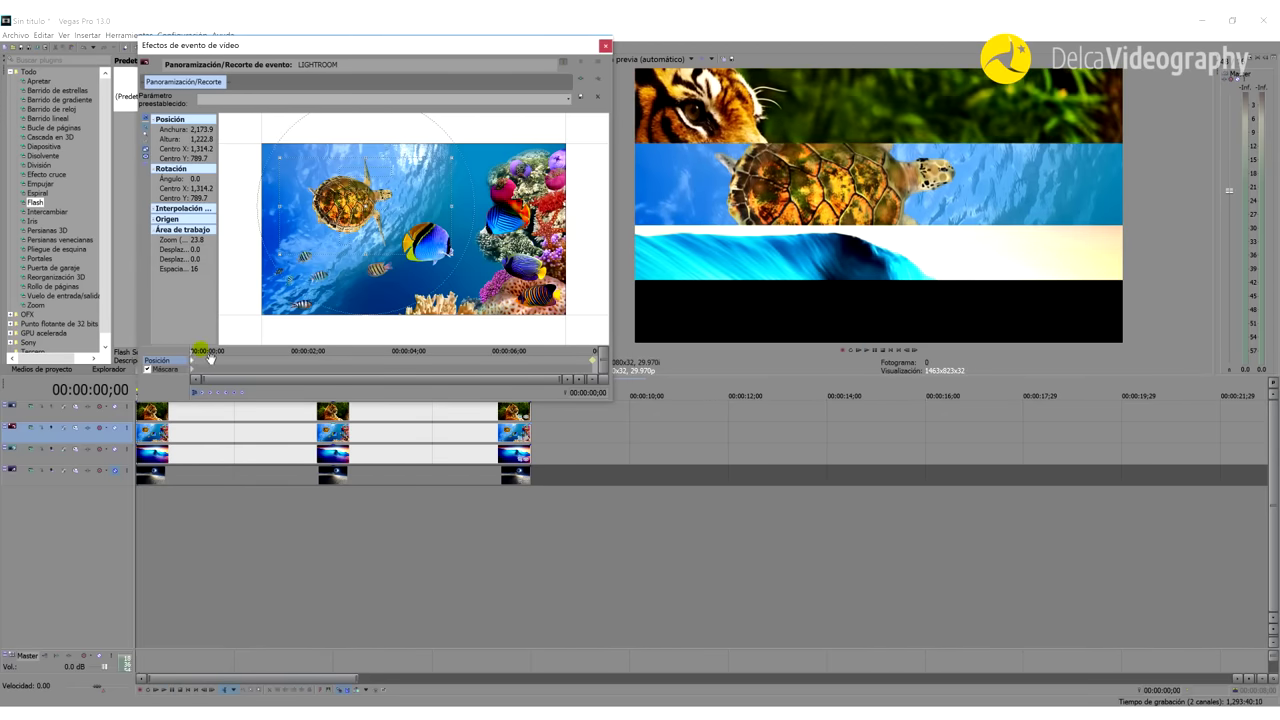
pyautogui.click(598, 362)
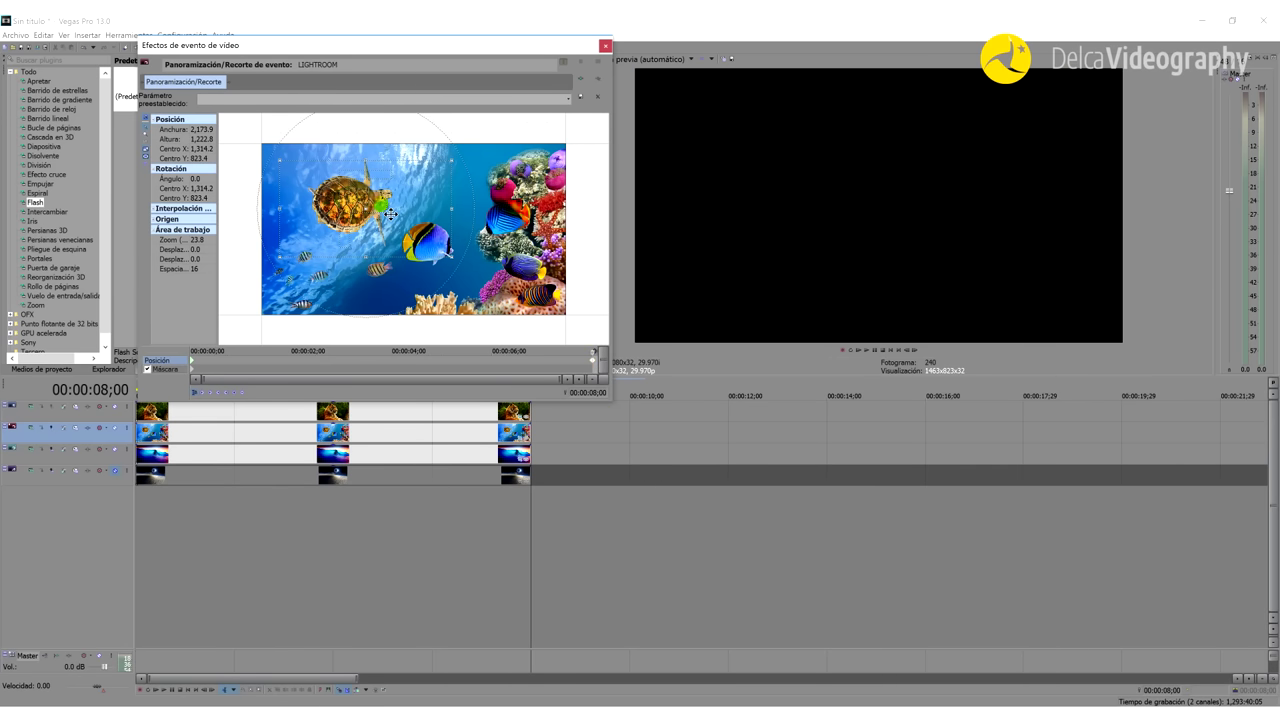
pyautogui.click(262, 199)
pyautogui.moveTo(363, 208); pyautogui.dragTo(411, 207)
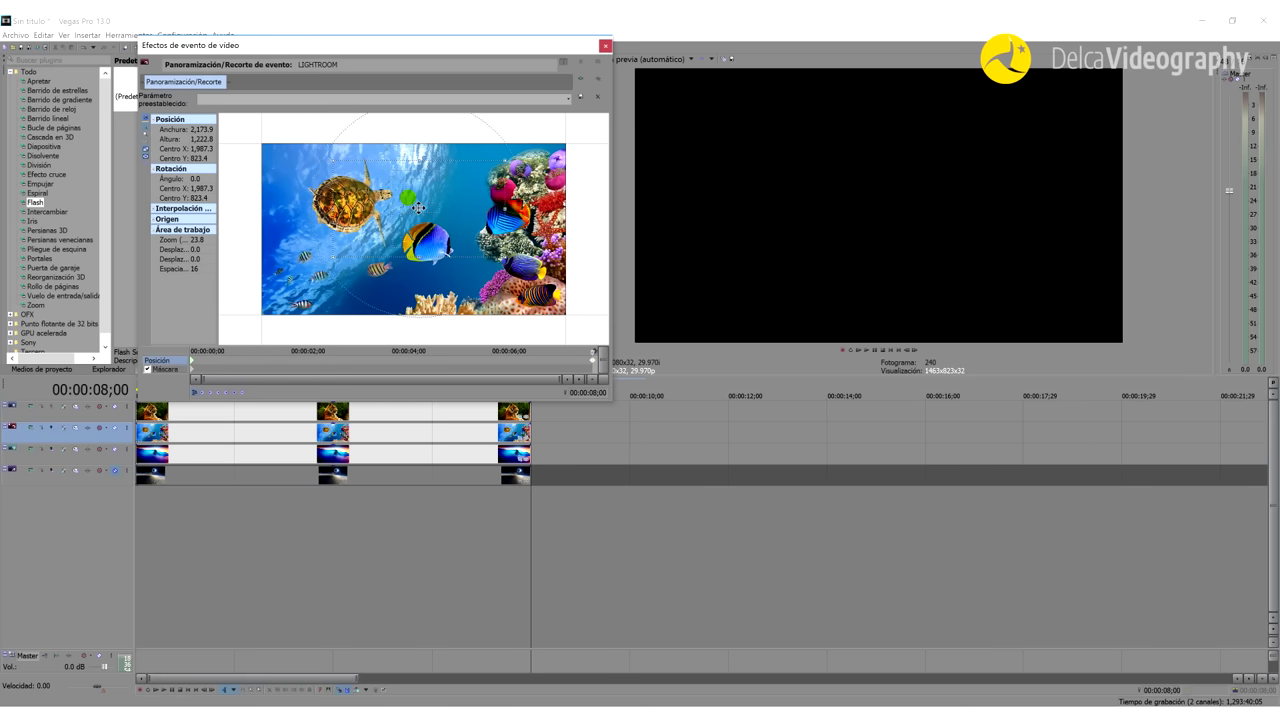
# Preview the turtle strip's pan from the start and close its Pan/Crop window.
pyautogui.click(144, 528)
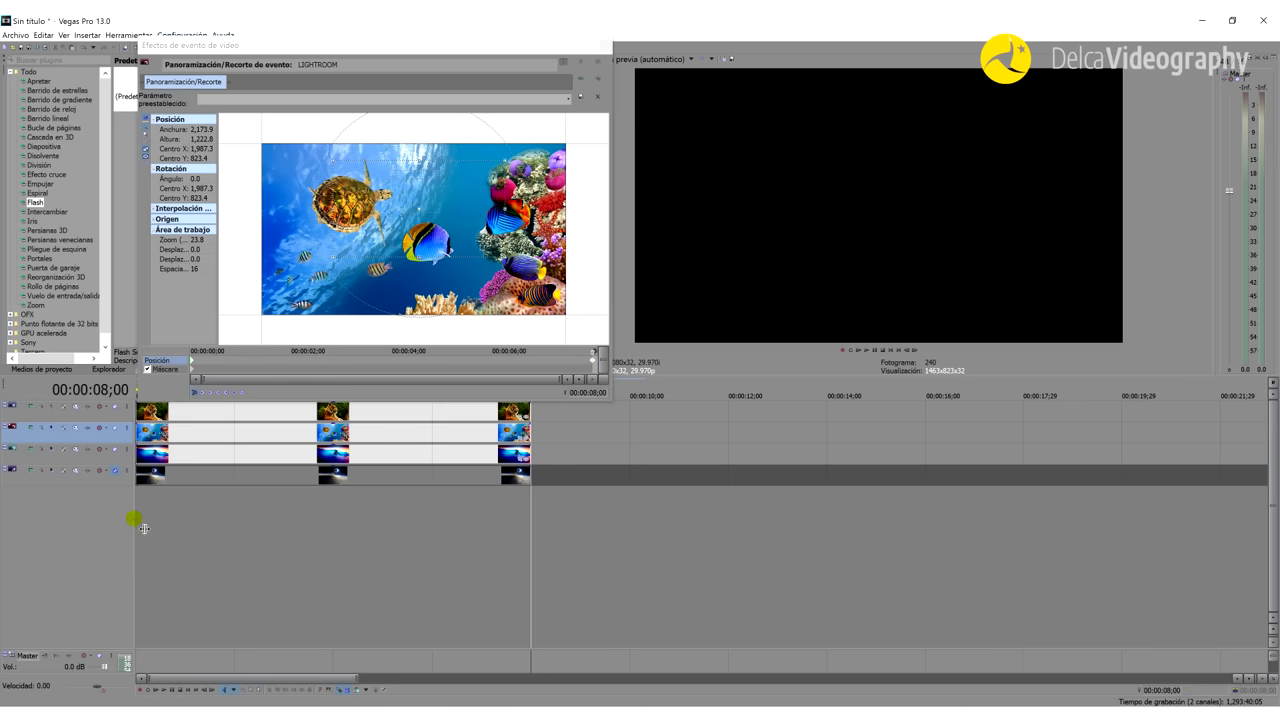
pyautogui.press('space')
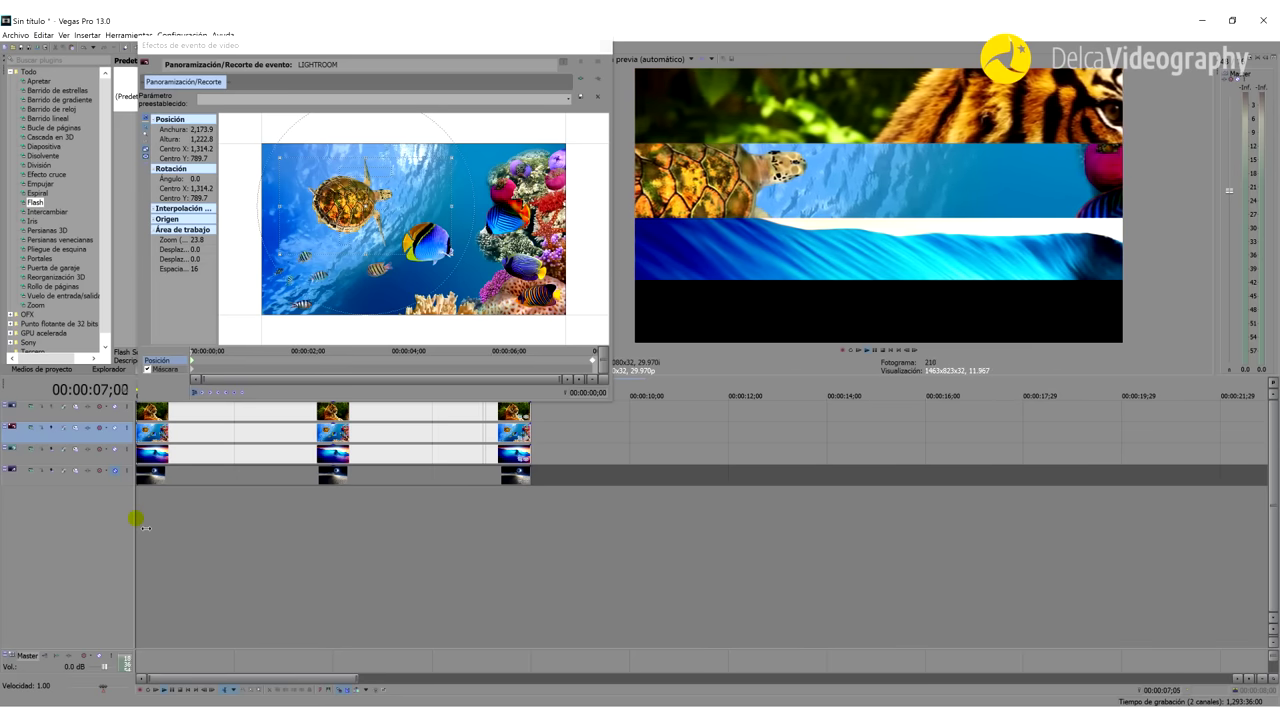
pyautogui.click(606, 46)
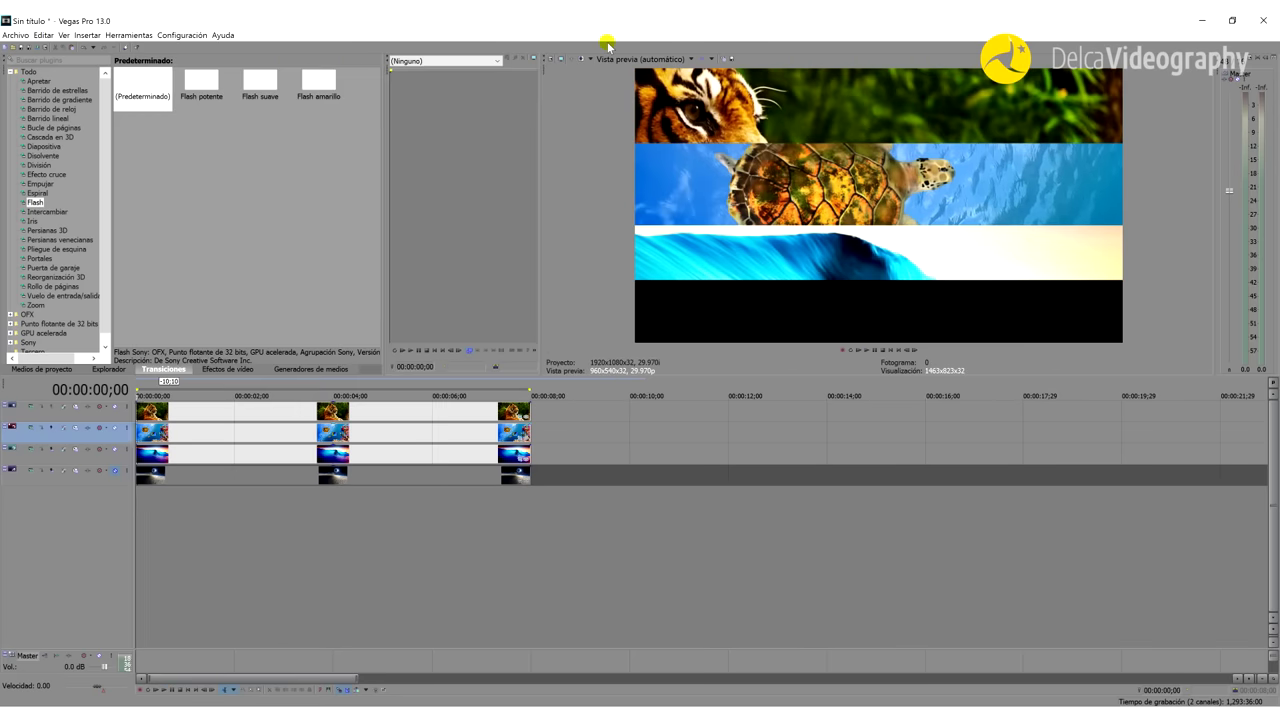
# Unmute the space image track, open Pan/Crop for its event and match the first position keyframe to the output aspect ratio.
pyautogui.click(192, 475)
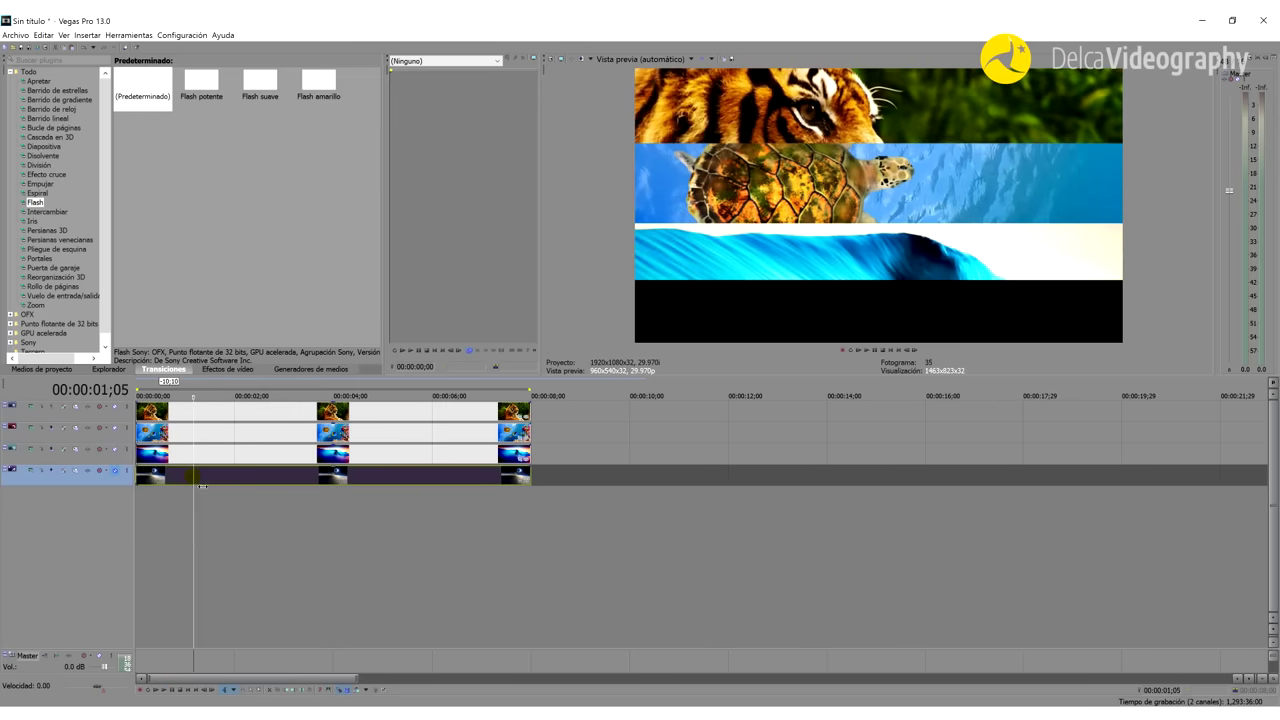
pyautogui.click(521, 472)
pyautogui.click(114, 471)
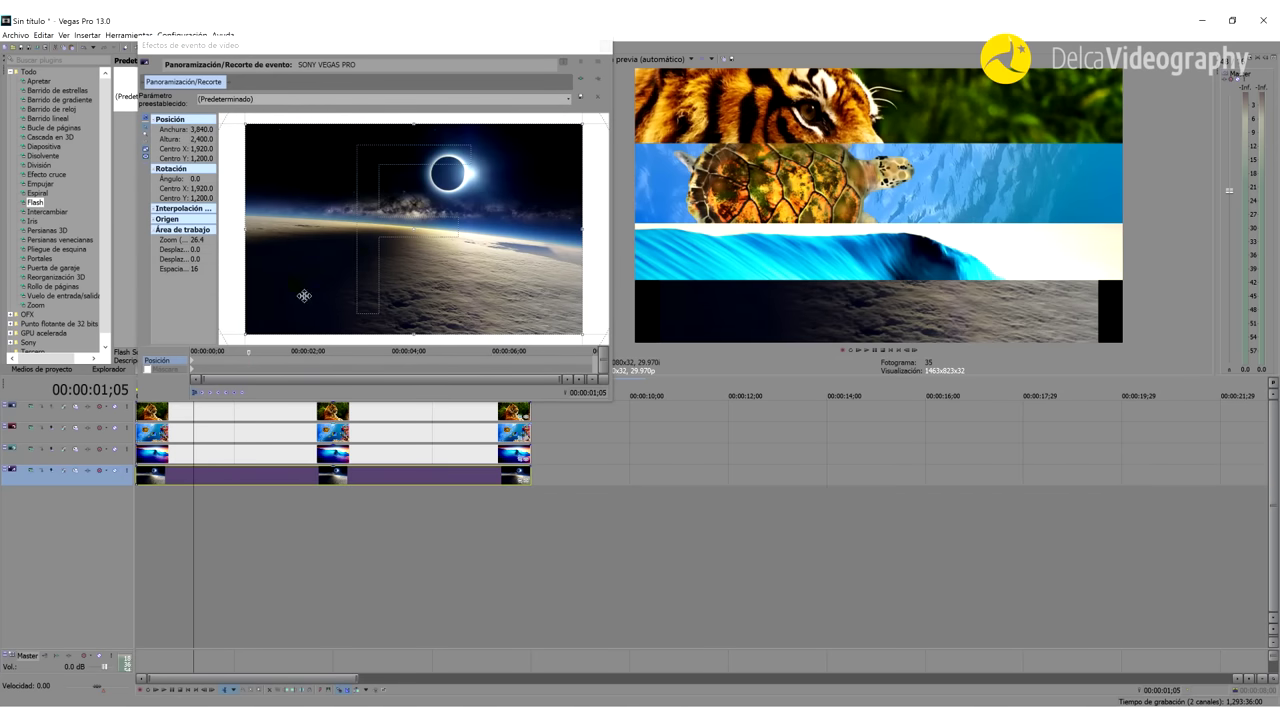
pyautogui.click(196, 362)
pyautogui.rightClick(430, 268)
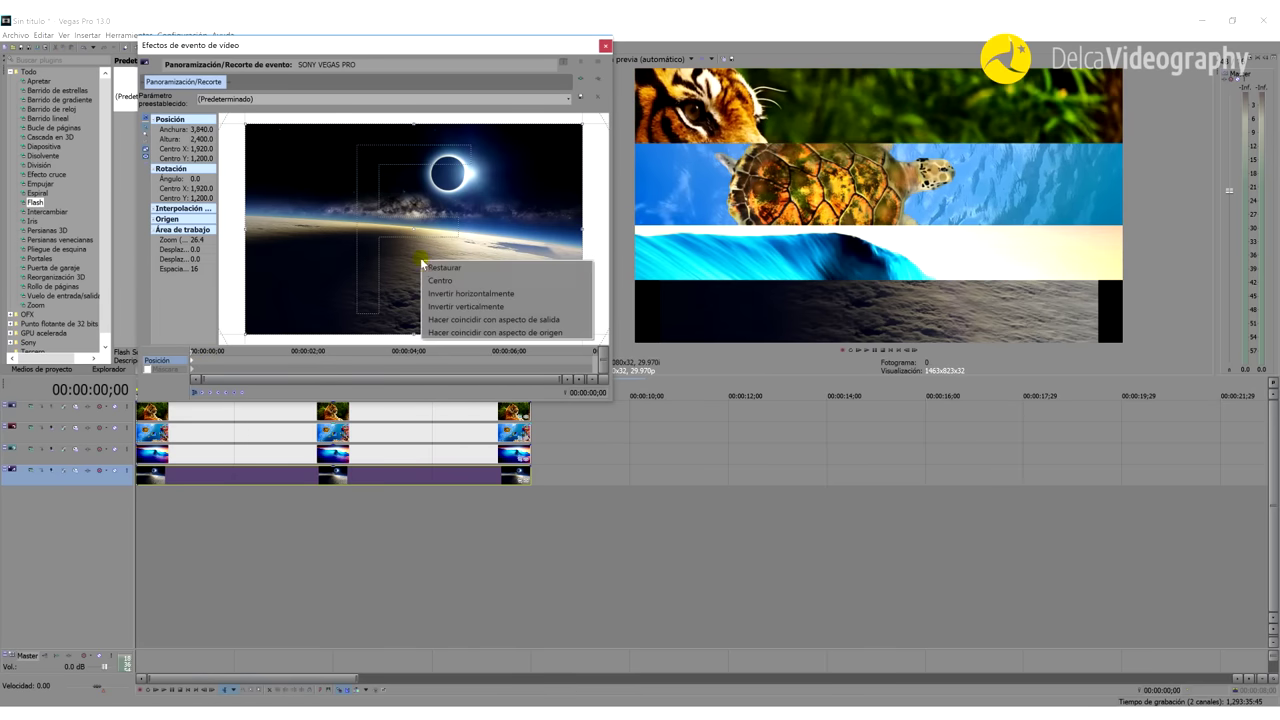
pyautogui.click(440, 317)
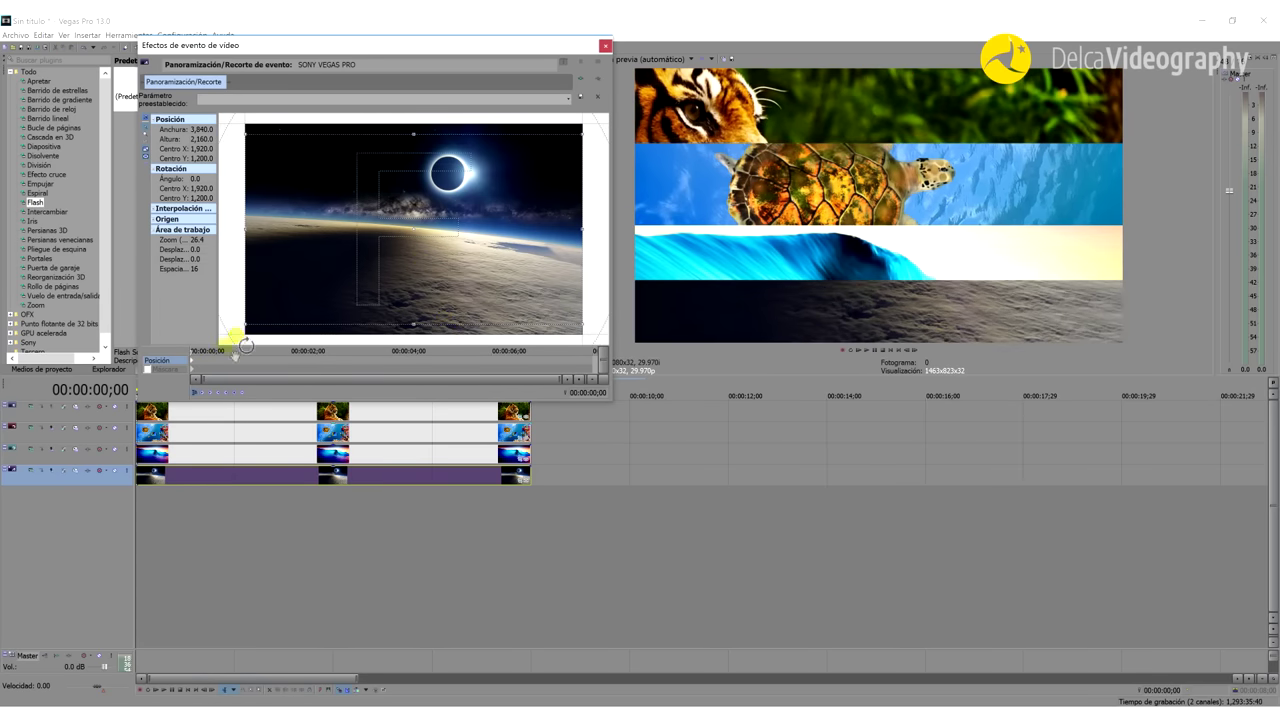
# Enable the space event's mask and draw a full-width rectangular mask over the middle of the image, centred at about X 1,999.7, Y 894.7.
pyautogui.click(148, 370)
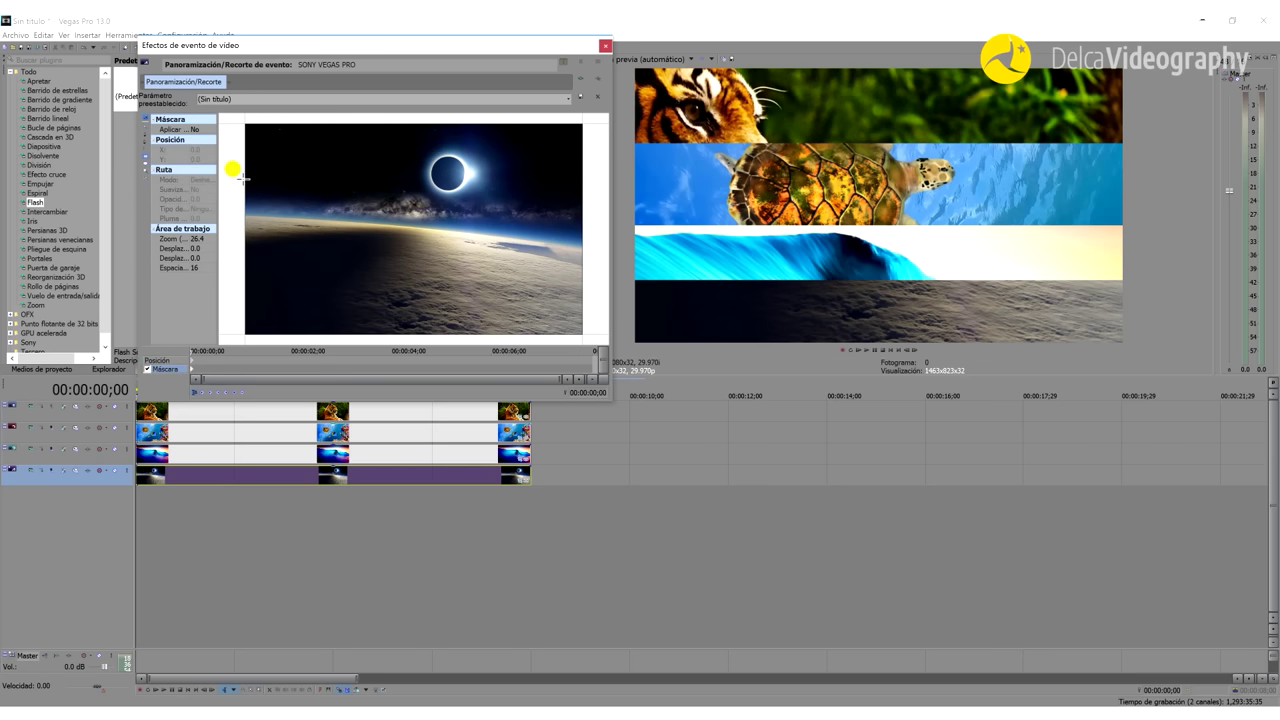
pyautogui.moveTo(232, 169); pyautogui.dragTo(606, 219)
pyautogui.moveTo(515, 203); pyautogui.dragTo(500, 208)
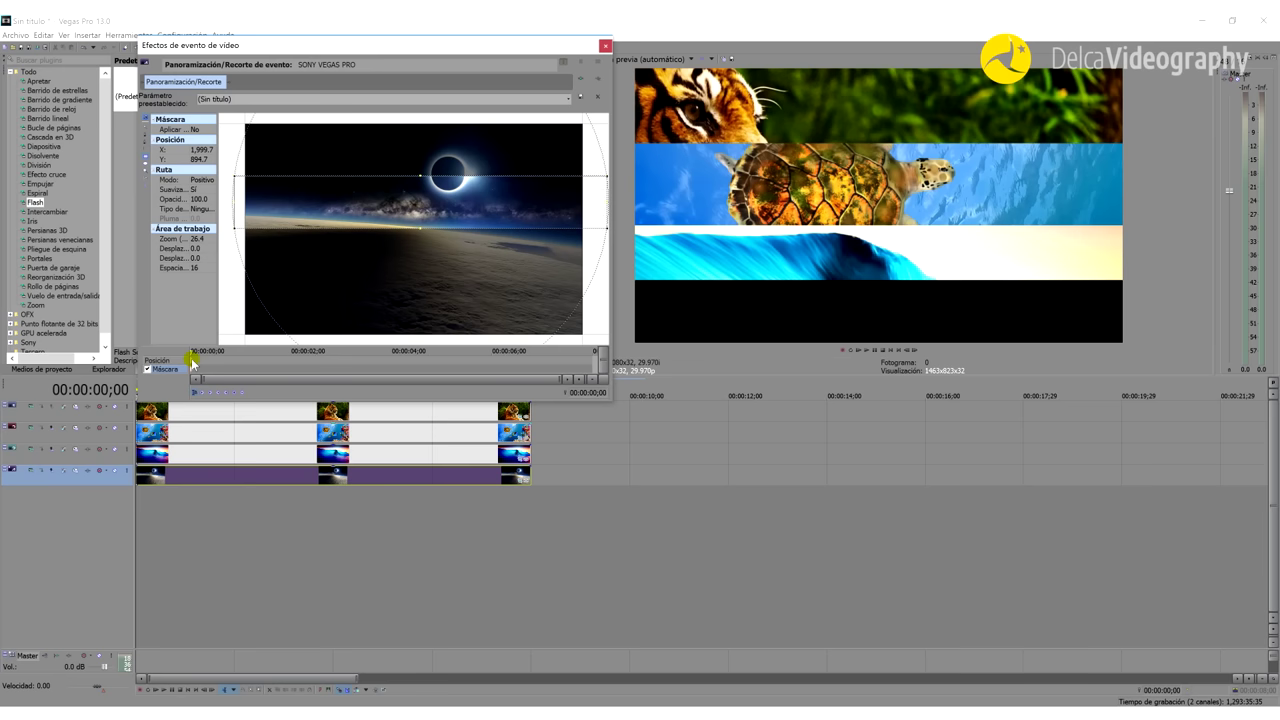
# Shrink the space event's crop to 2,343.0 × 1,317.9, centre it at X 2,018.6, Y 517.2, and move the strip mask to Y 959.1.
pyautogui.click(195, 361)
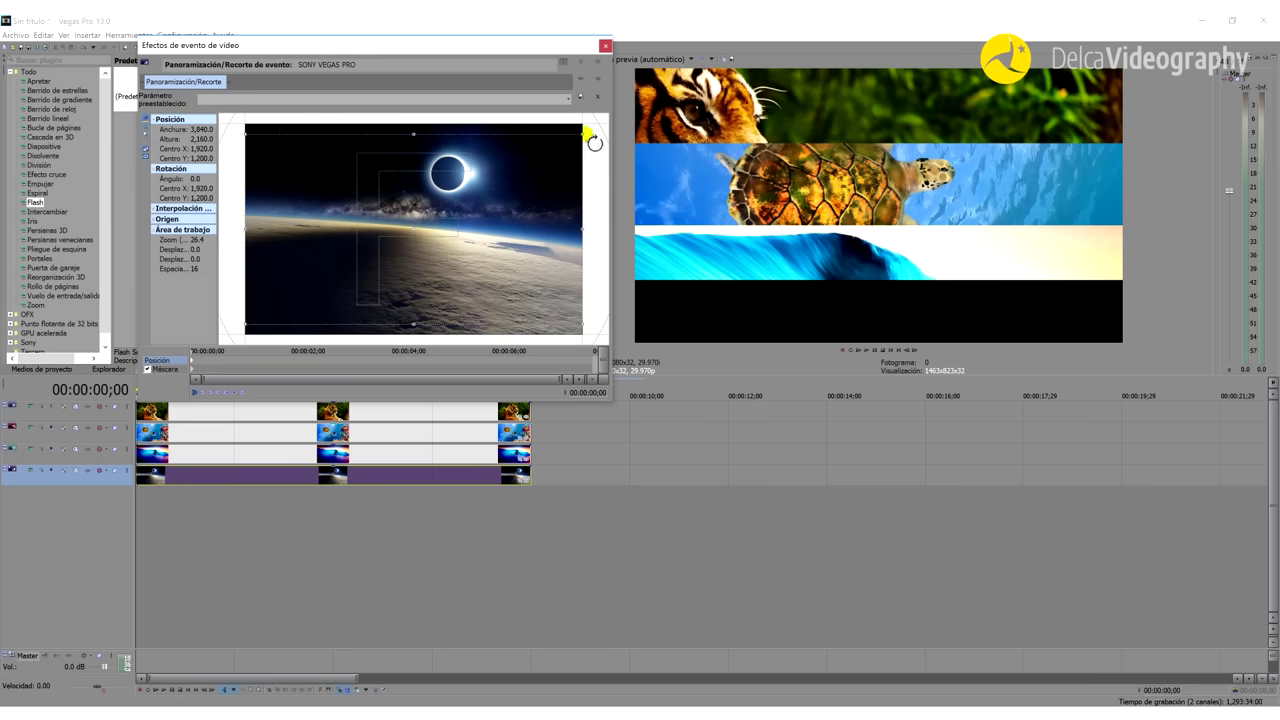
pyautogui.moveTo(587, 136); pyautogui.dragTo(533, 183)
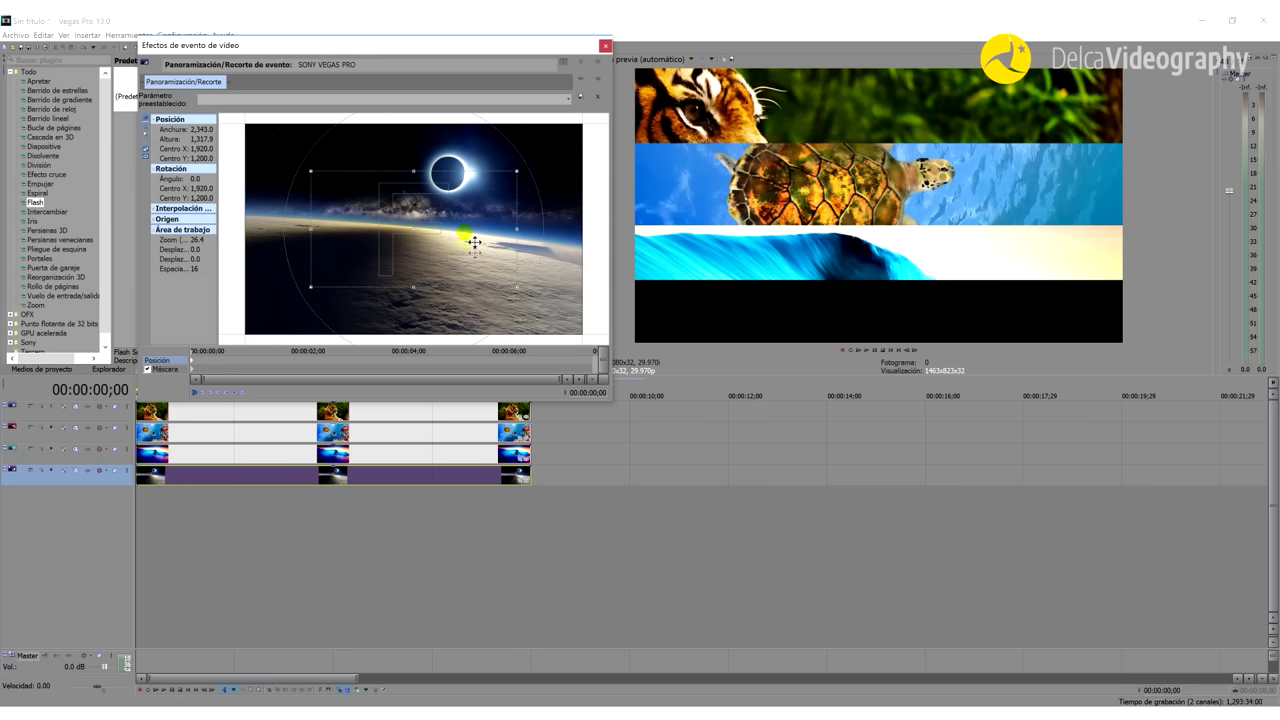
pyautogui.moveTo(471, 243); pyautogui.dragTo(473, 172)
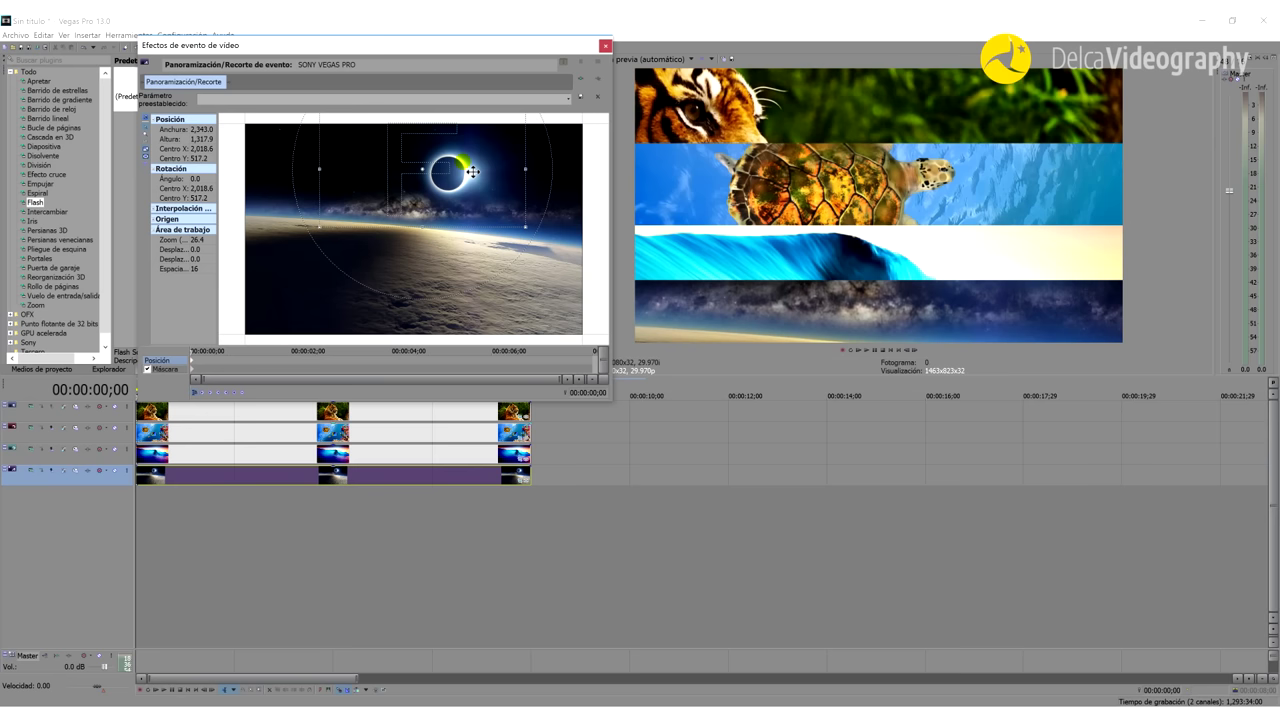
pyautogui.click(195, 371)
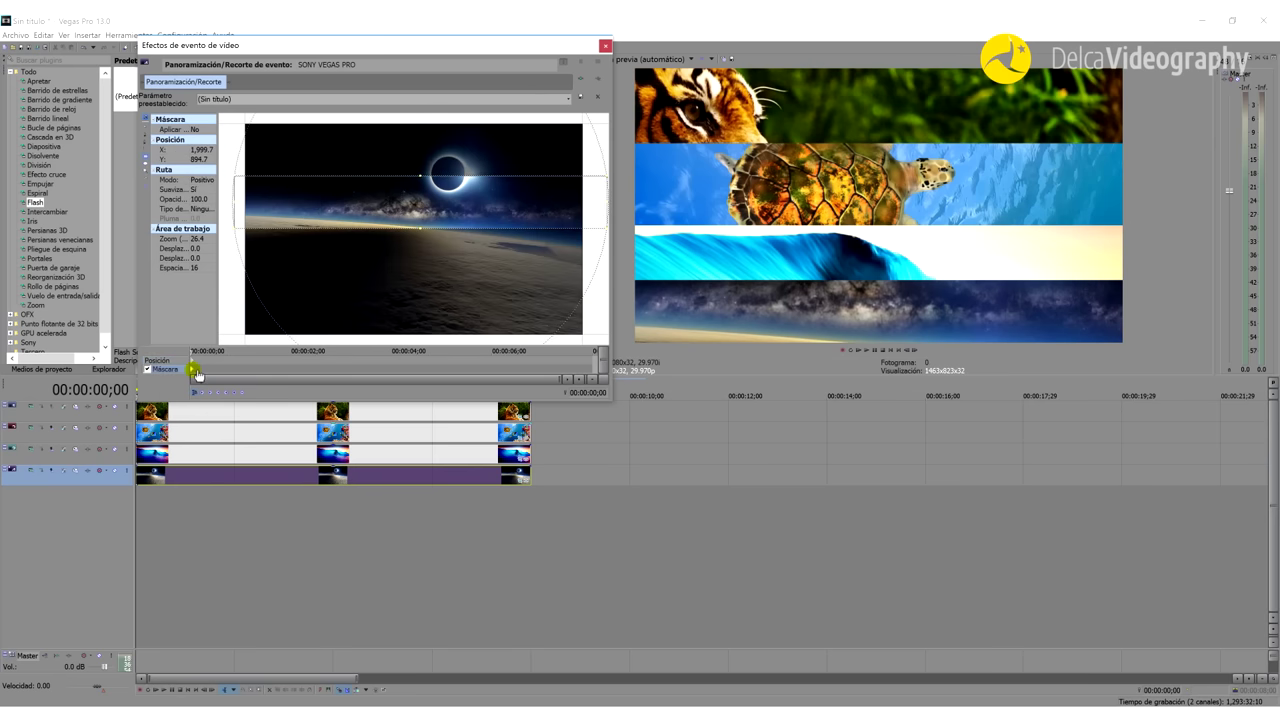
pyautogui.moveTo(377, 213); pyautogui.dragTo(377, 220)
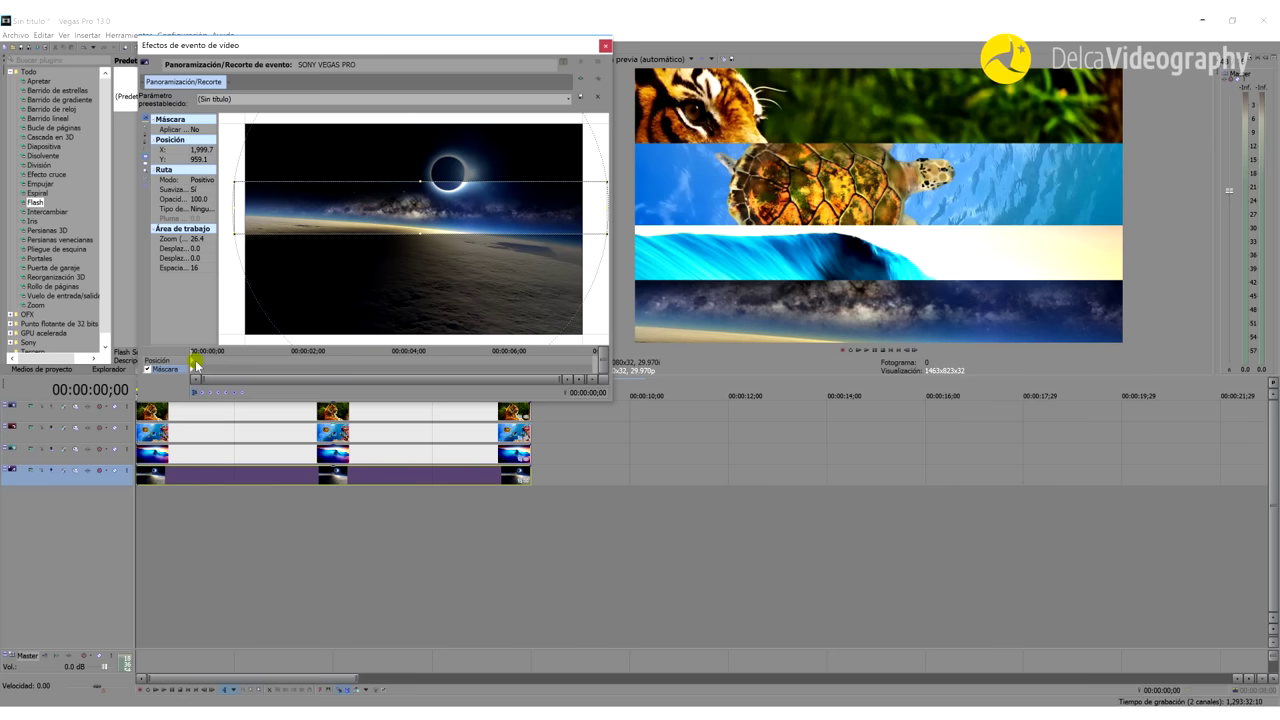
# Enlarge the space event's first-keyframe crop to 3,200.2 × 1,800.1 and centre it at X 1,601.4, Y 172.1.
pyautogui.click(195, 361)
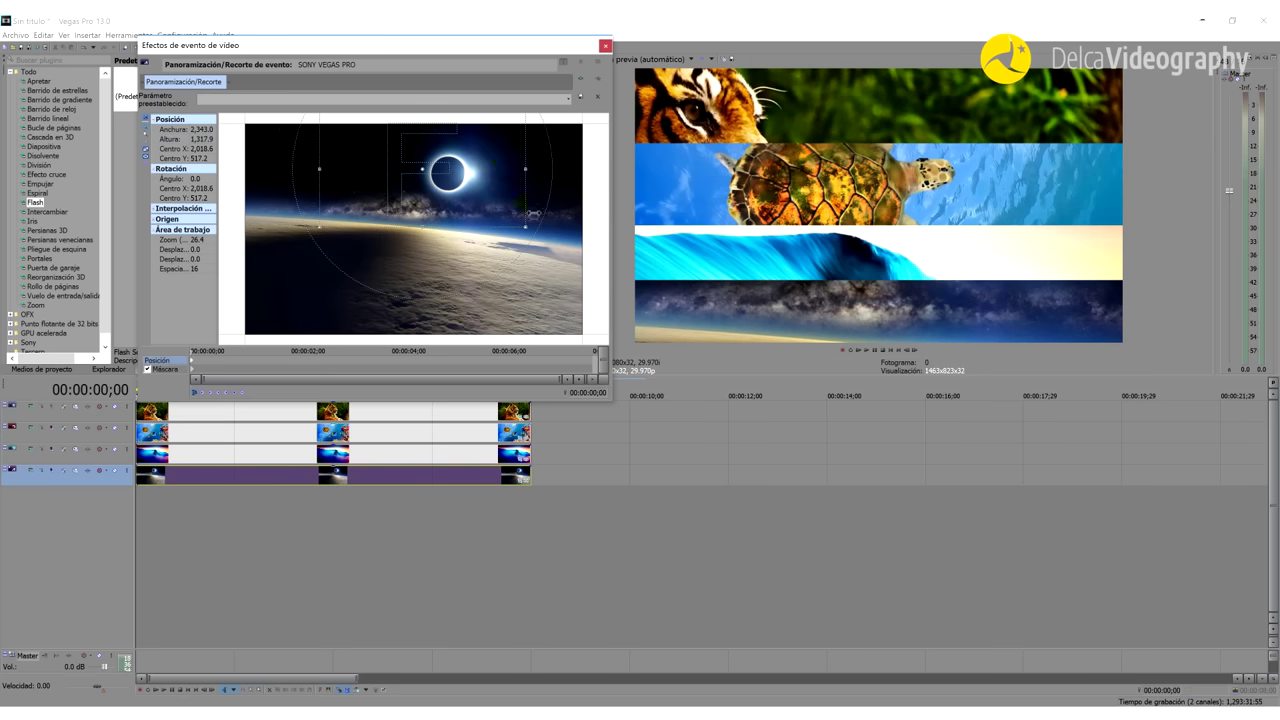
pyautogui.moveTo(536, 238); pyautogui.dragTo(547, 246)
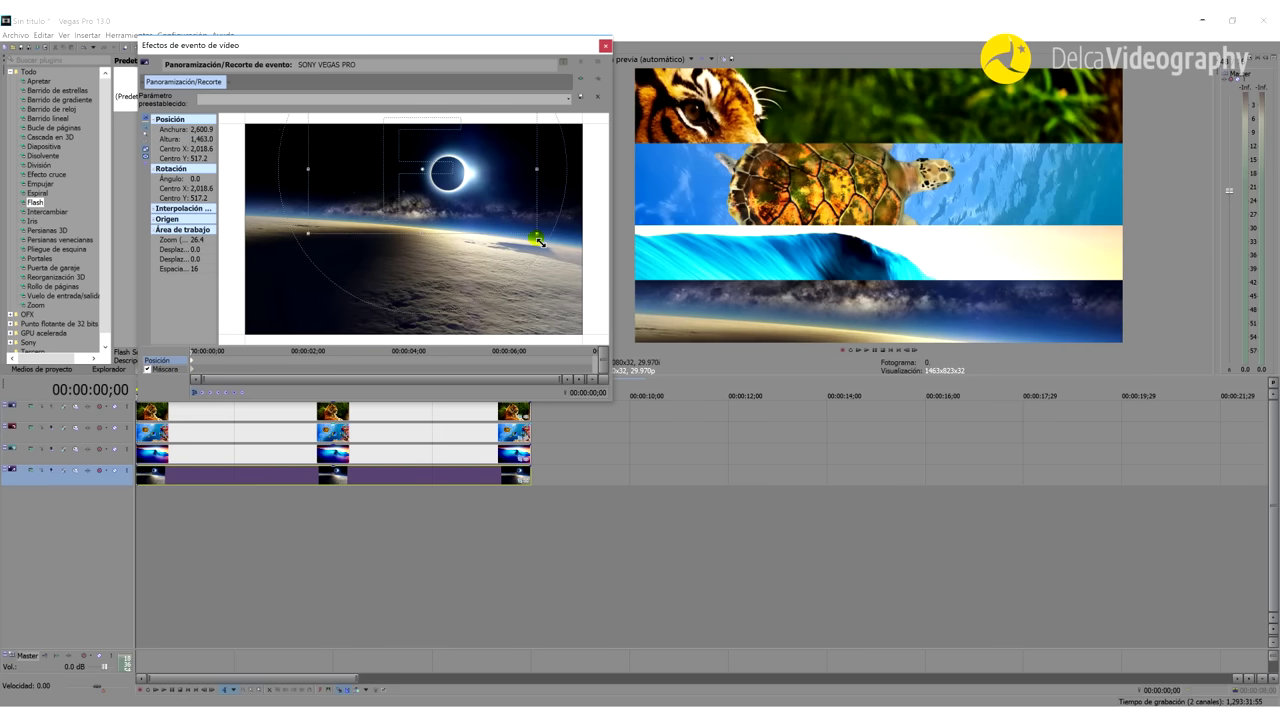
pyautogui.moveTo(464, 201); pyautogui.dragTo(436, 177)
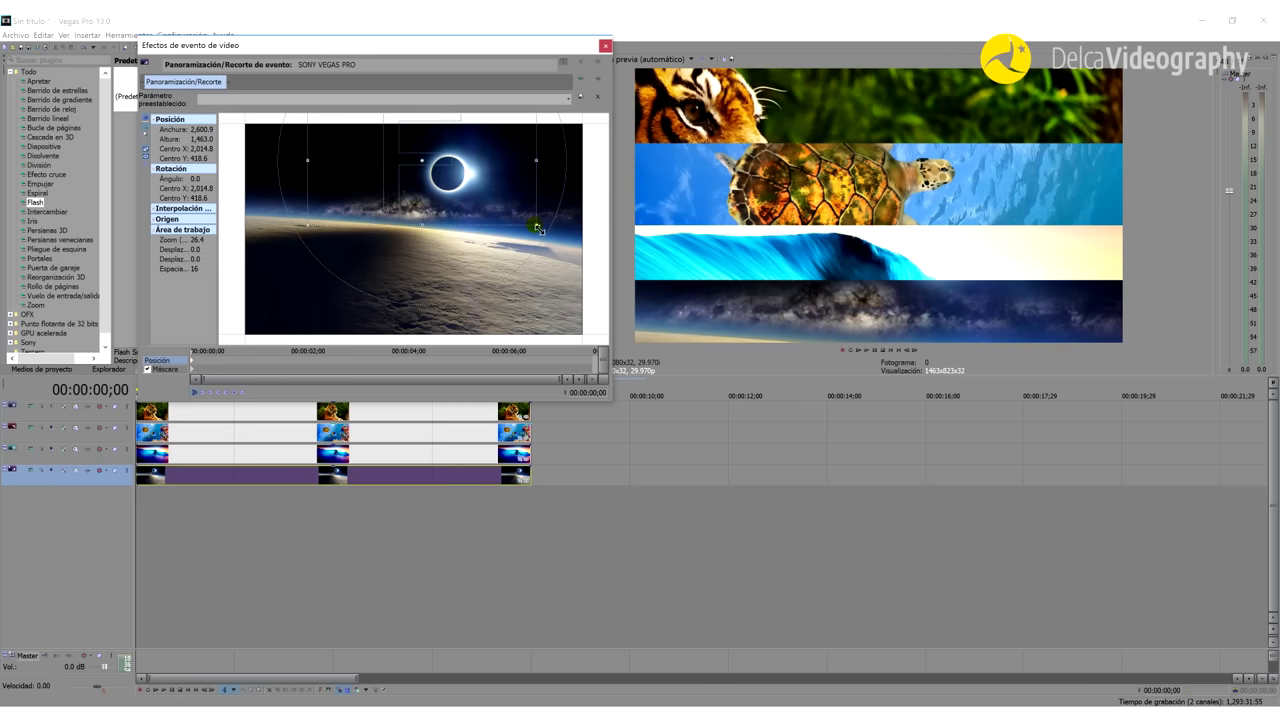
pyautogui.moveTo(537, 229); pyautogui.dragTo(559, 251)
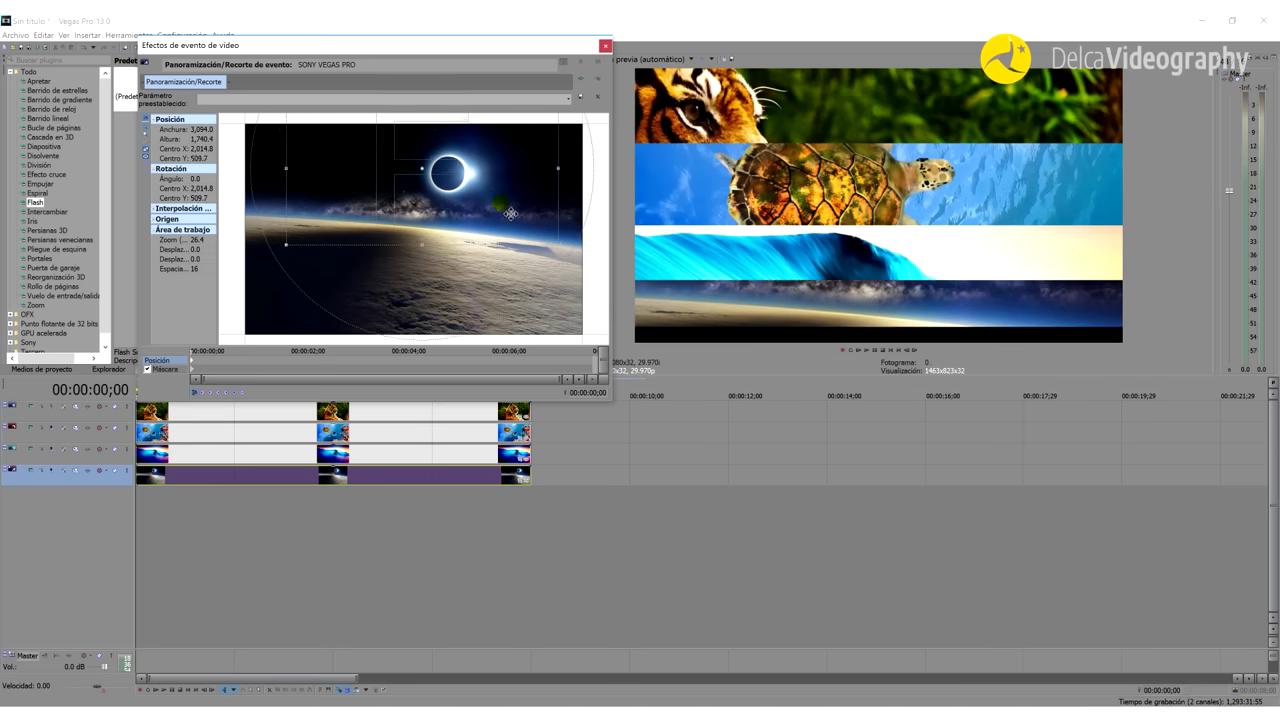
pyautogui.moveTo(510, 209); pyautogui.dragTo(508, 189)
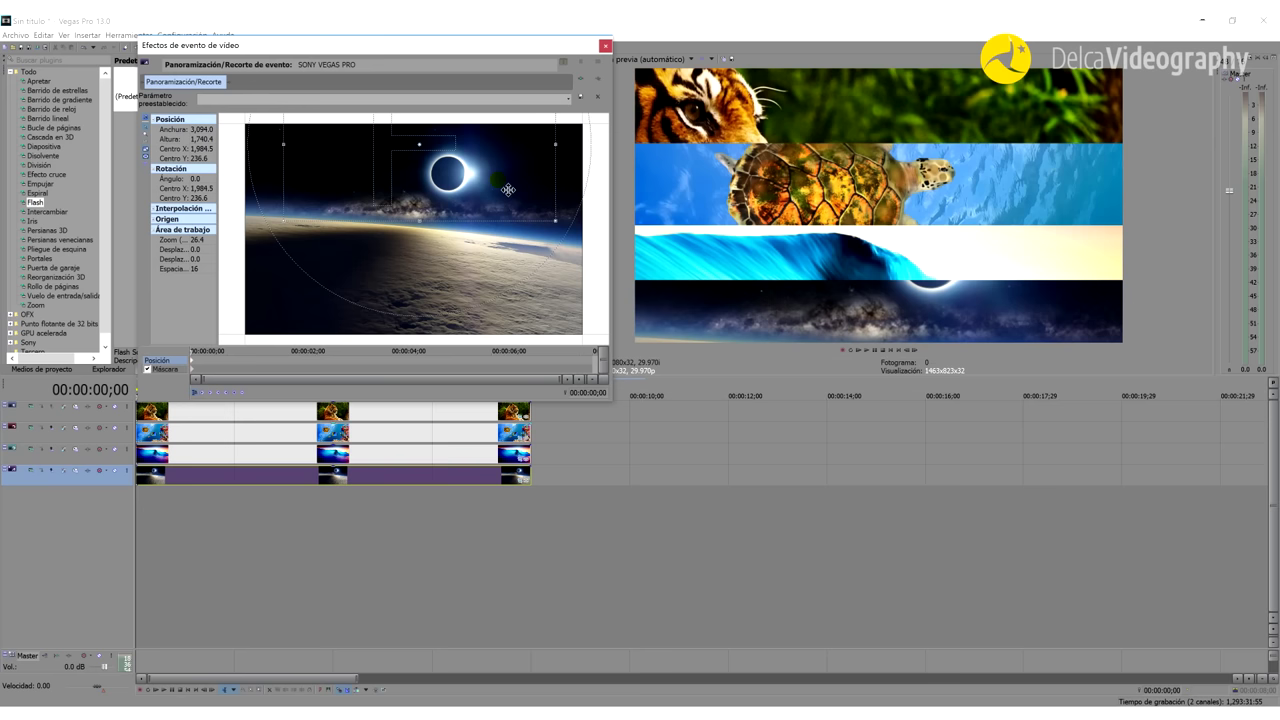
pyautogui.moveTo(558, 225); pyautogui.dragTo(524, 191)
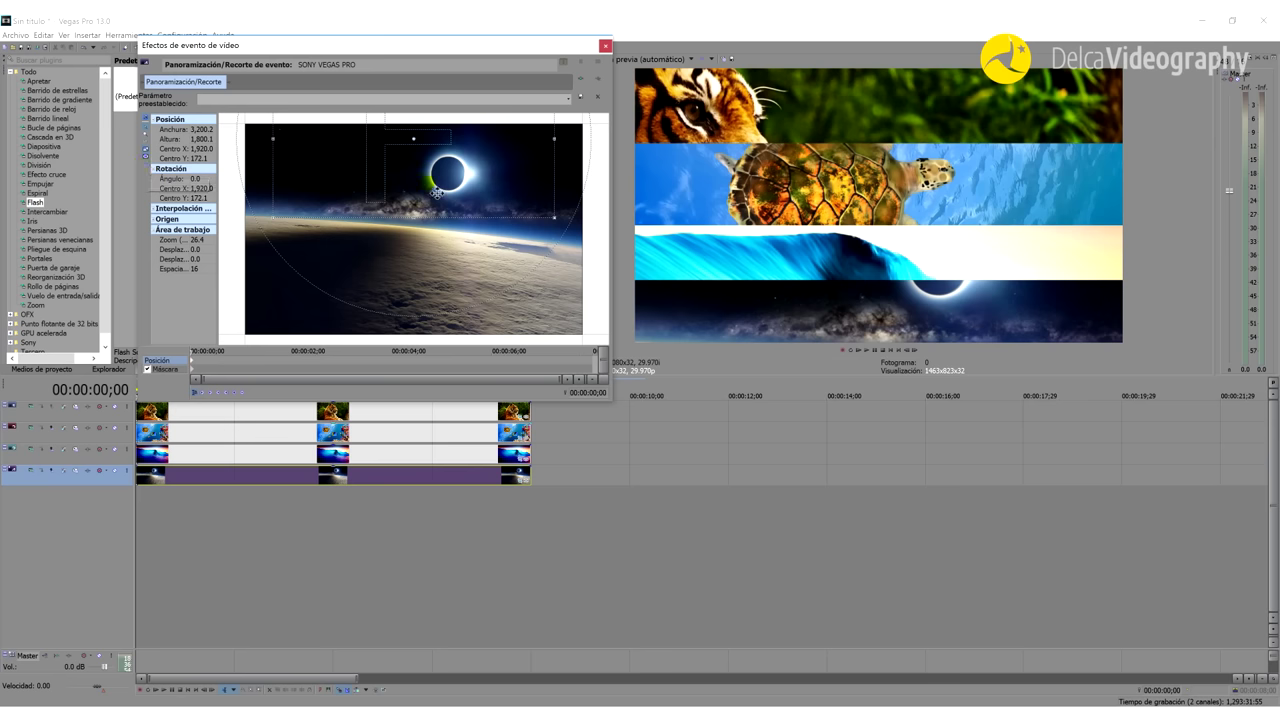
pyautogui.moveTo(454, 197); pyautogui.dragTo(428, 198)
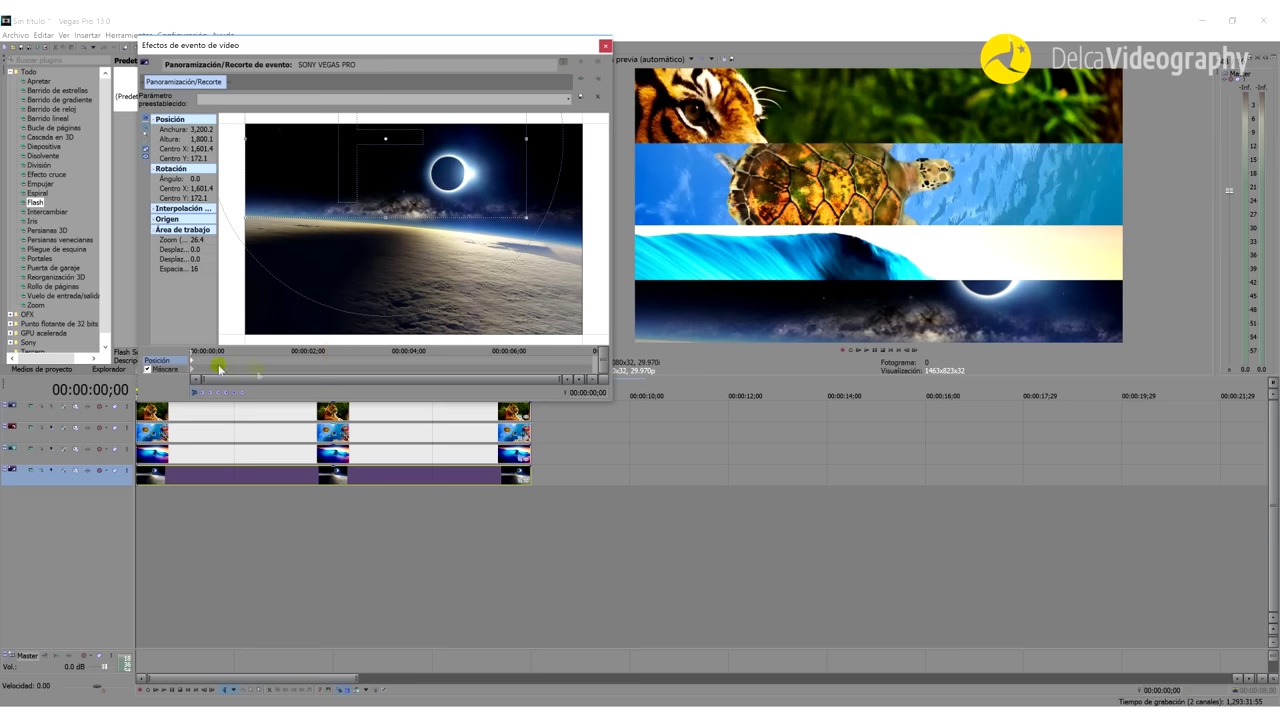
# Add a position keyframe at the end of the space event, at 00:00:08;00, and set its interpolation to Lento.
pyautogui.click(593, 361)
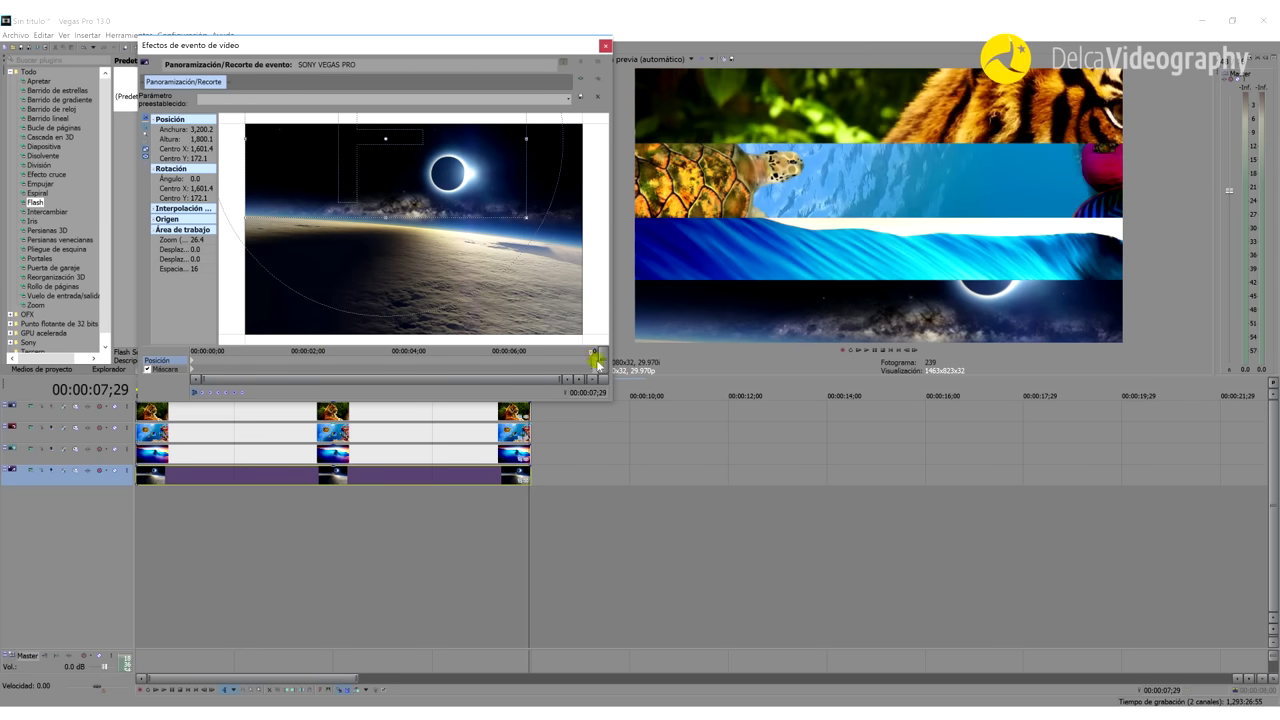
pyautogui.click(601, 363)
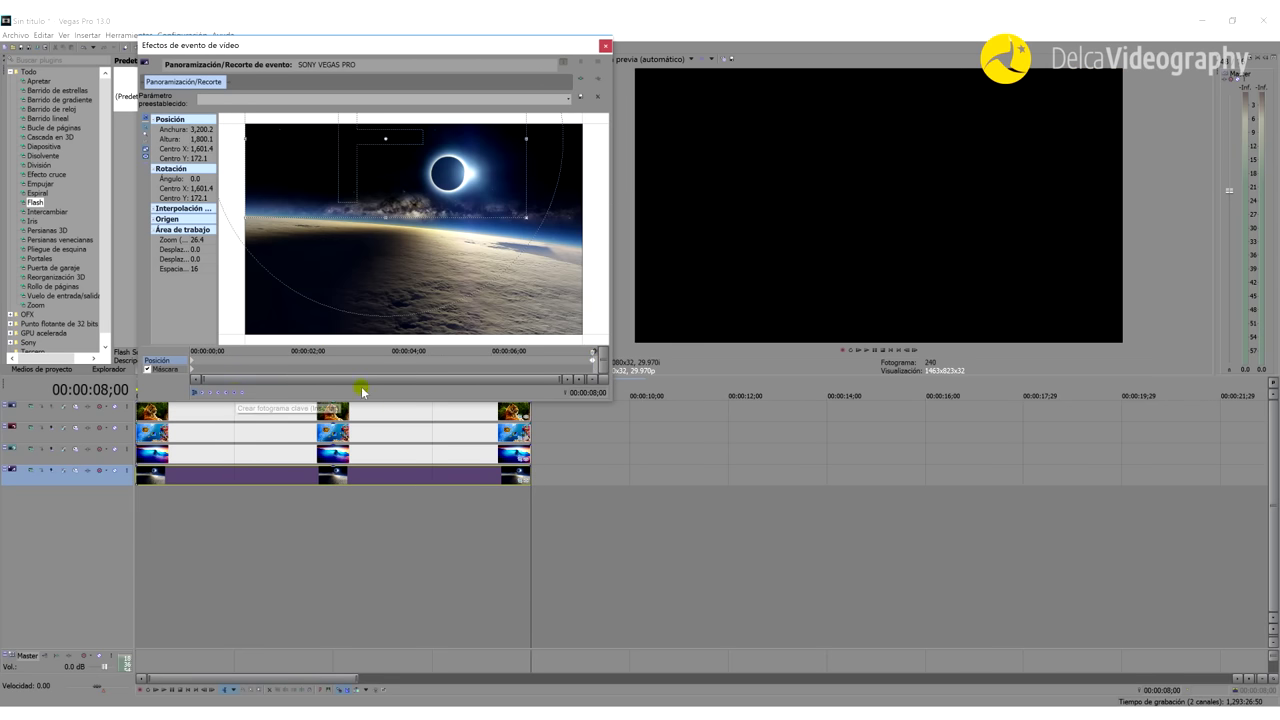
pyautogui.rightClick(593, 361)
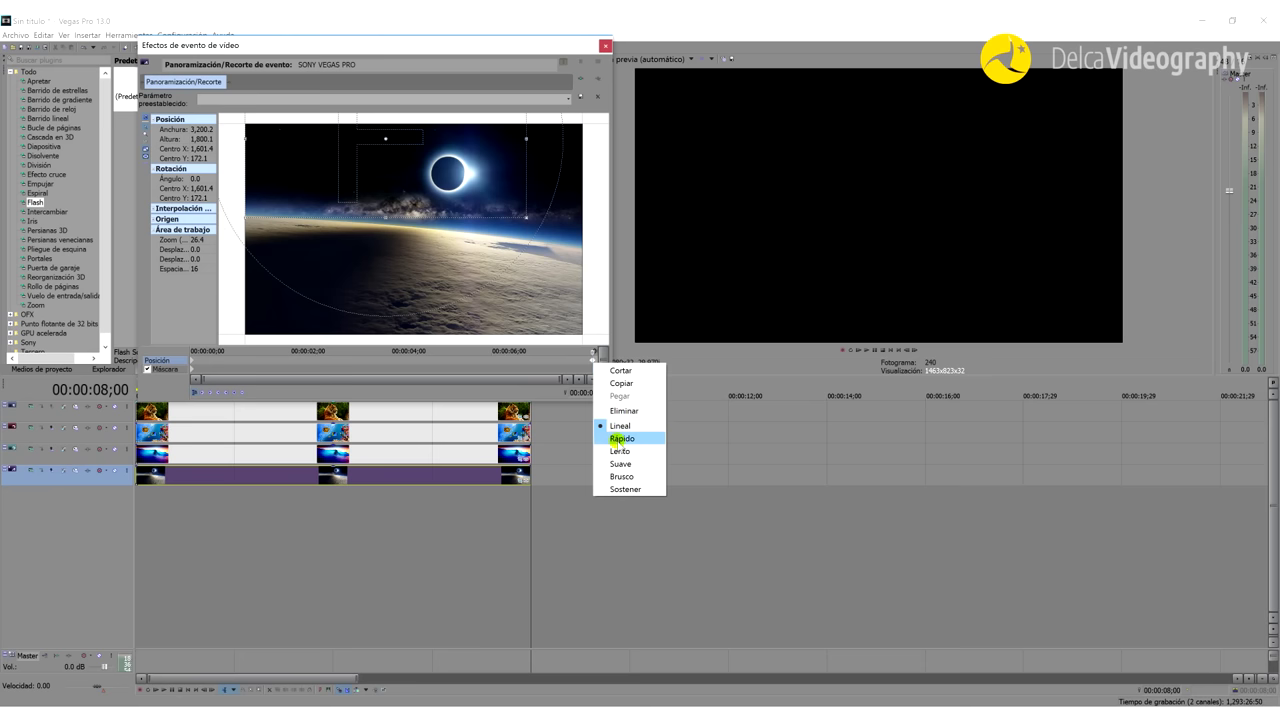
pyautogui.click(620, 439)
pyautogui.rightClick(595, 363)
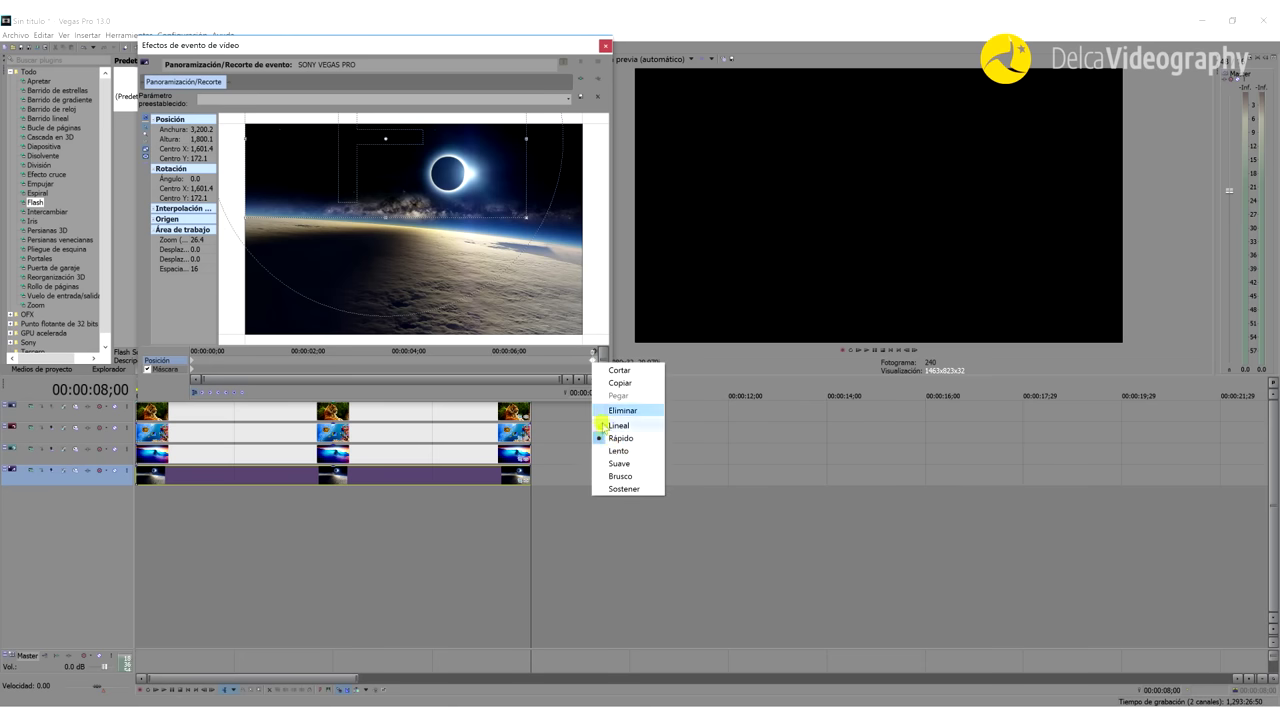
pyautogui.click(610, 449)
# Set the interpolation of the space event's first position keyframe to Rápido.
pyautogui.click(199, 365)
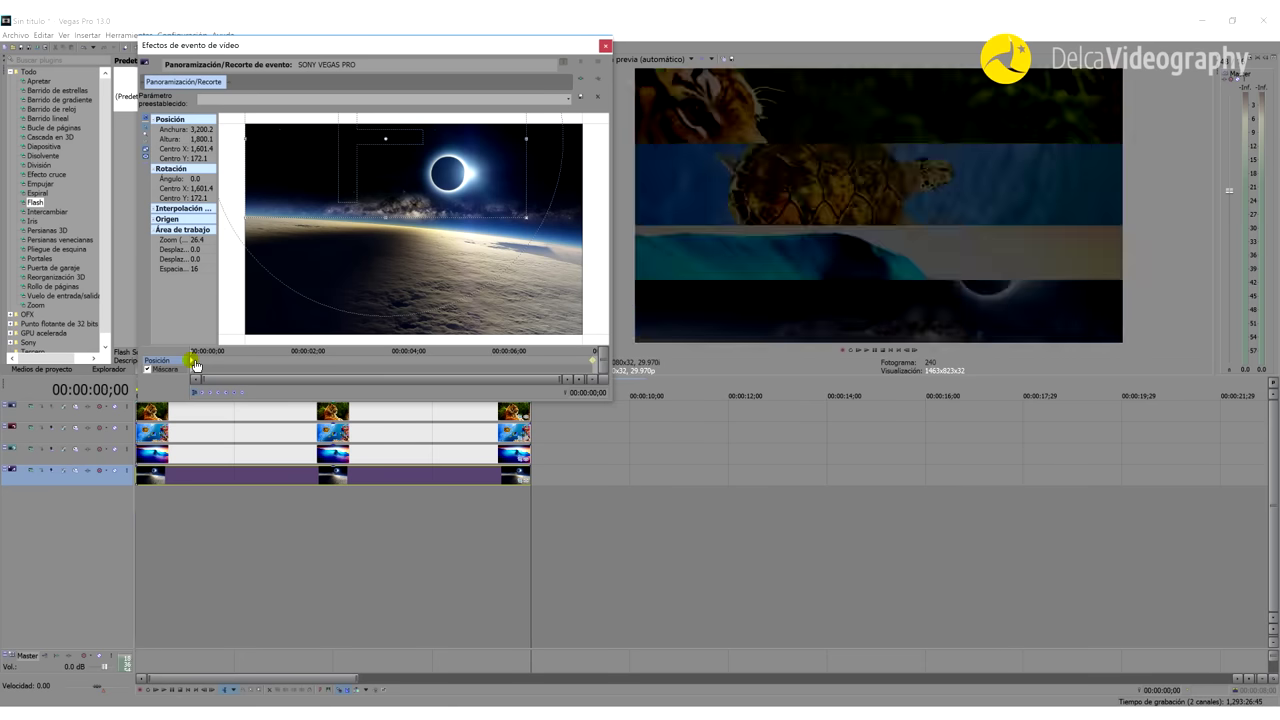
pyautogui.rightClick(199, 365)
pyautogui.click(218, 437)
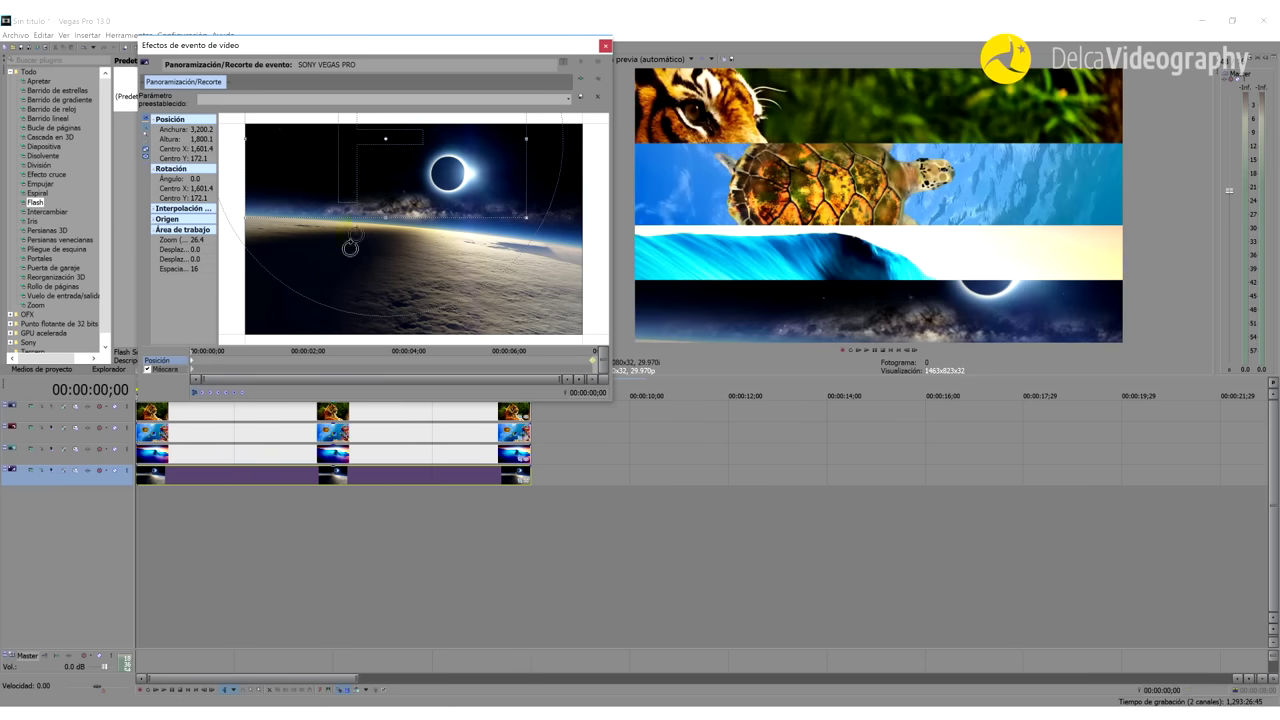
# Shift the space event's crop at the end keyframe horizontally to centre X 2,215.9, Y 172.1, check both keyframes and close Pan/Crop.
pyautogui.click(596, 363)
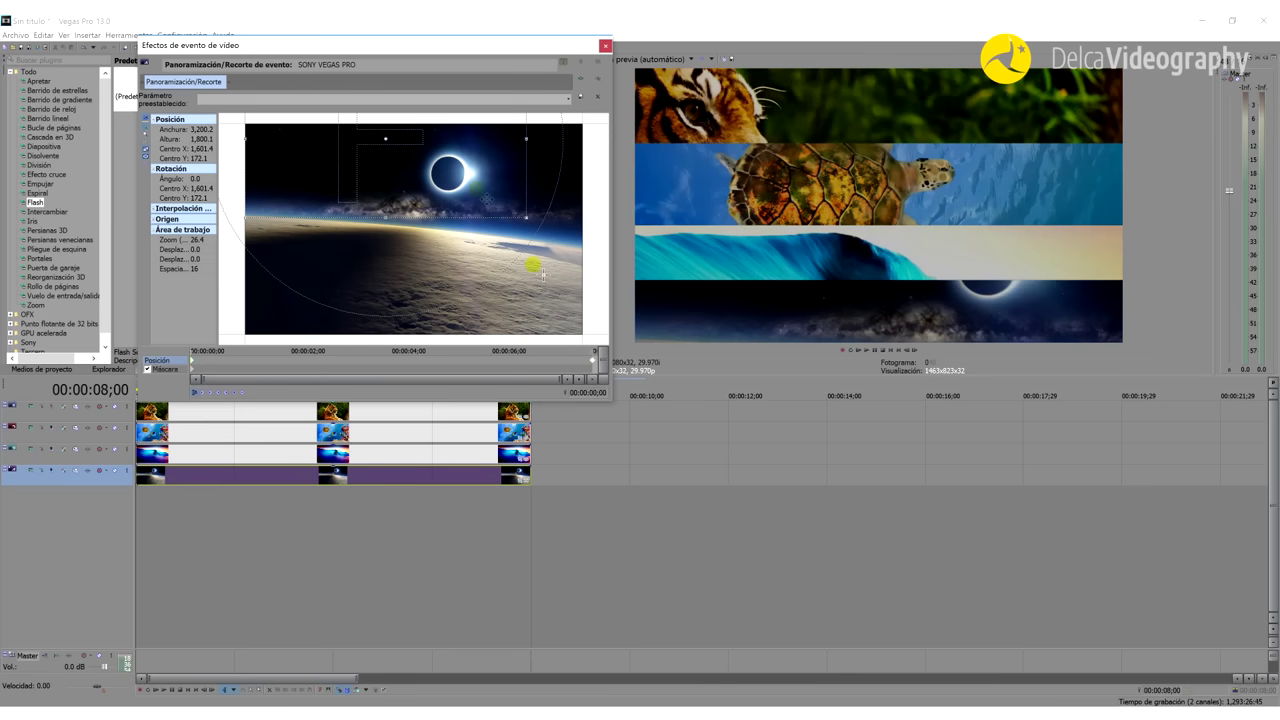
pyautogui.moveTo(521, 183); pyautogui.dragTo(528, 185)
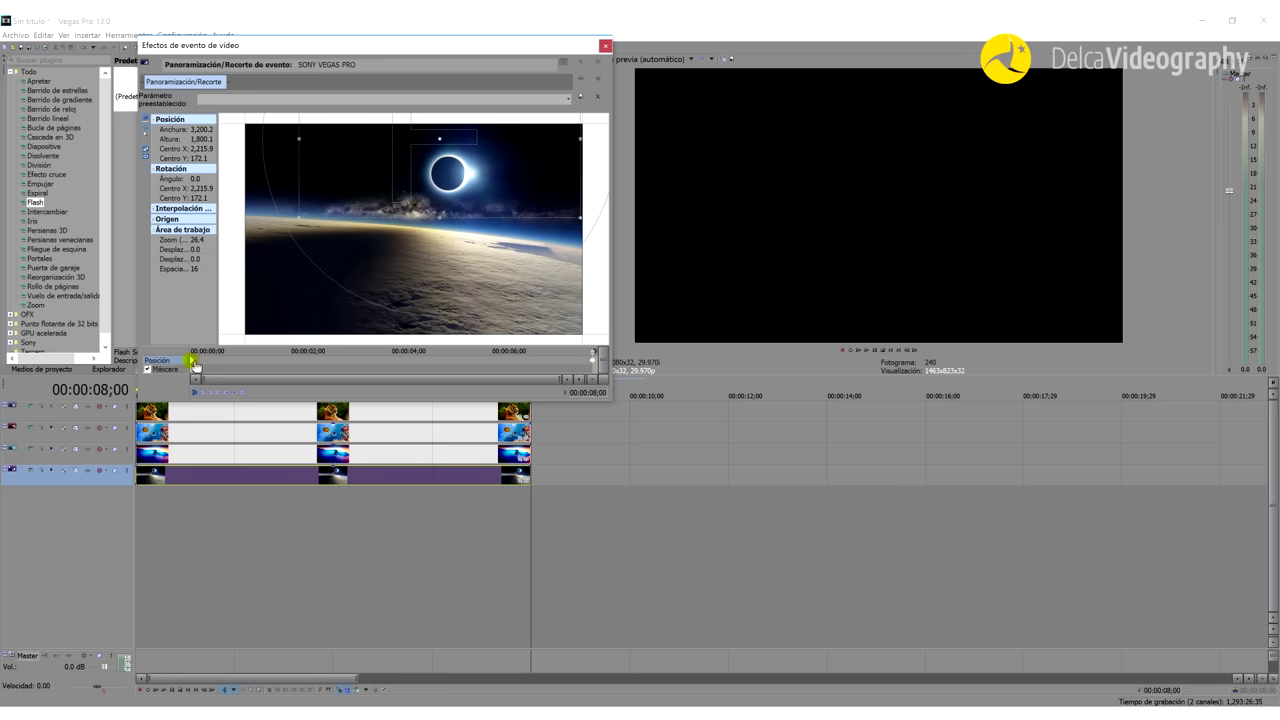
pyautogui.click(195, 366)
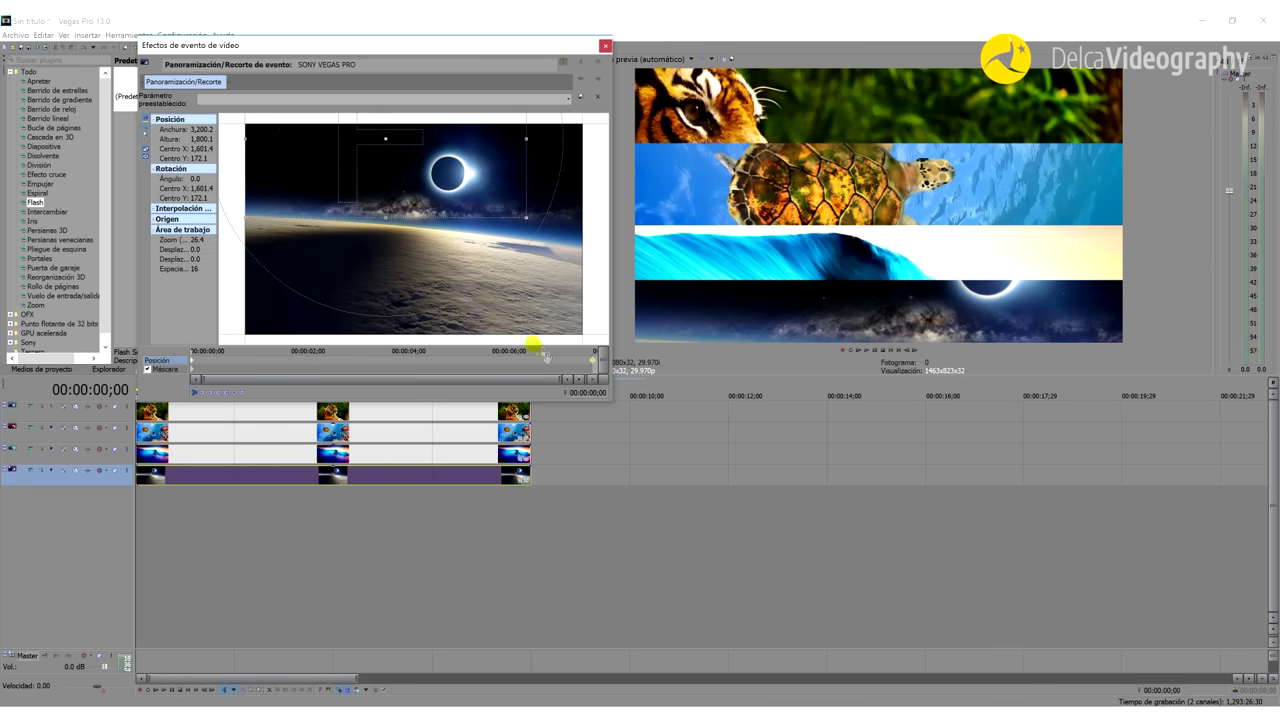
pyautogui.click(592, 358)
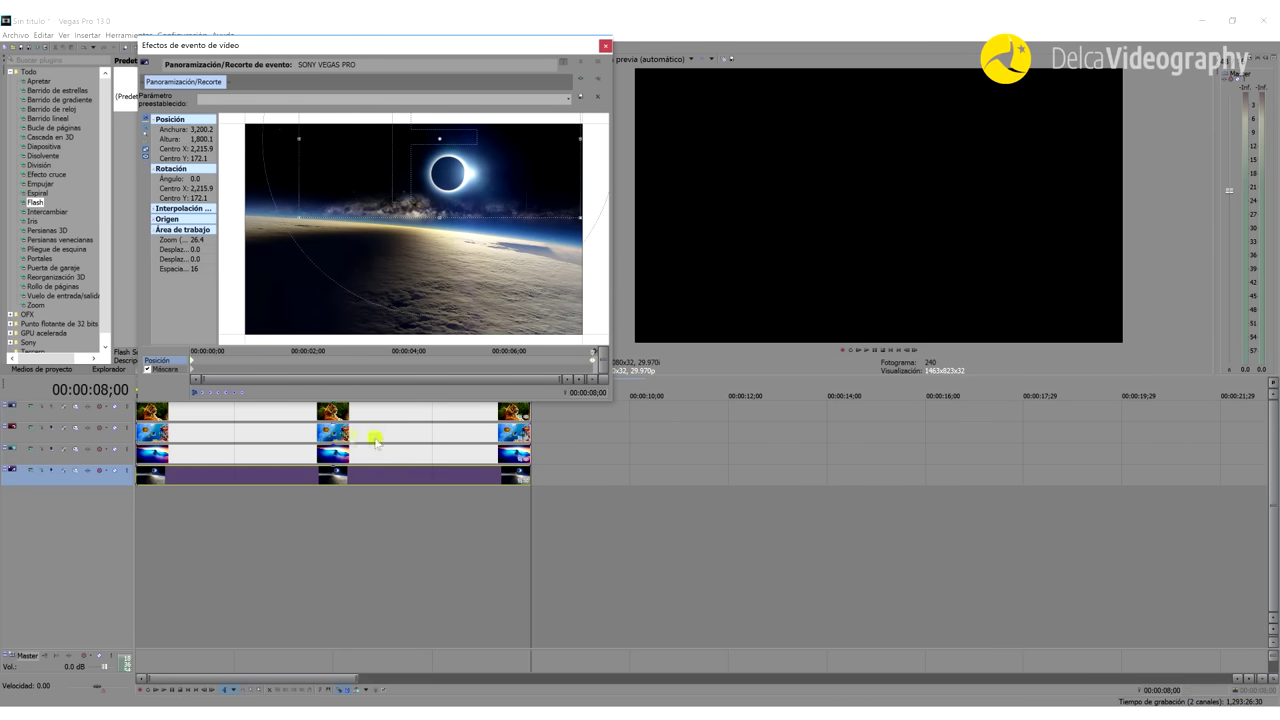
pyautogui.click(604, 45)
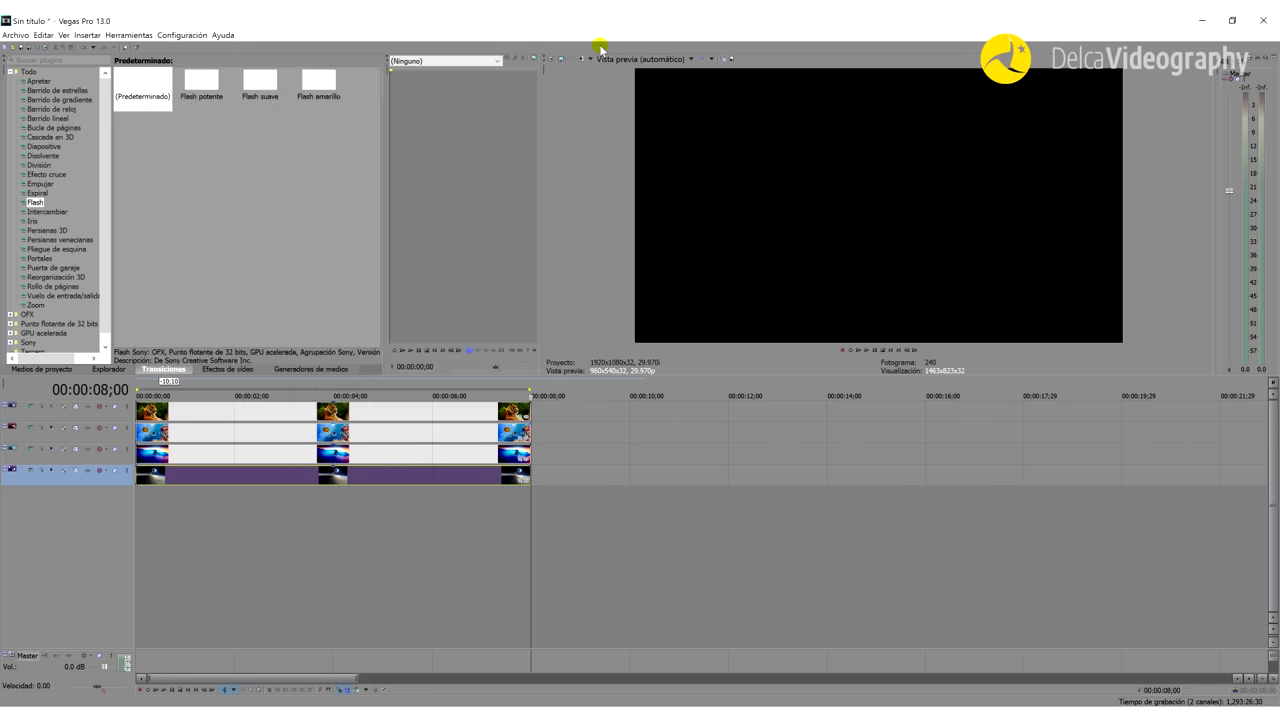
# Play the project and scrub through the timeline to examine how the four image strips move over the eight seconds.
pyautogui.click(159, 690)
pyautogui.click(497, 545)
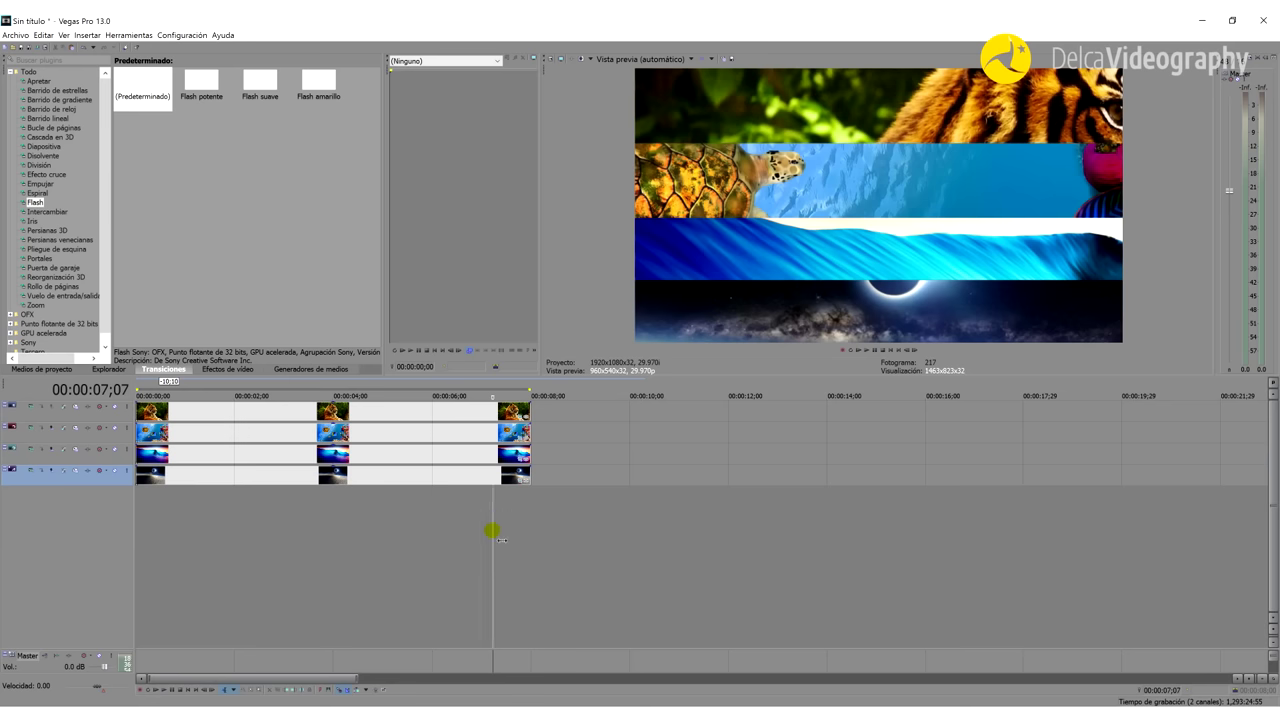
pyautogui.click(513, 531)
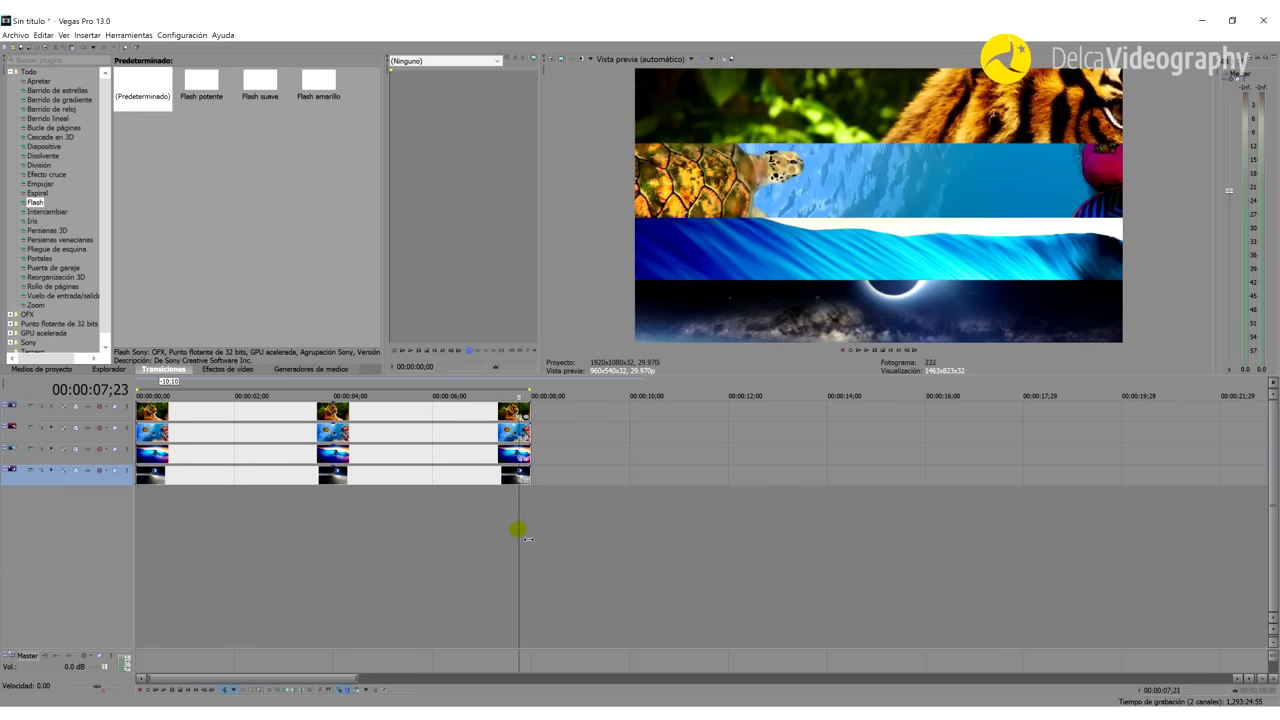
pyautogui.click(432, 531)
pyautogui.click(314, 531)
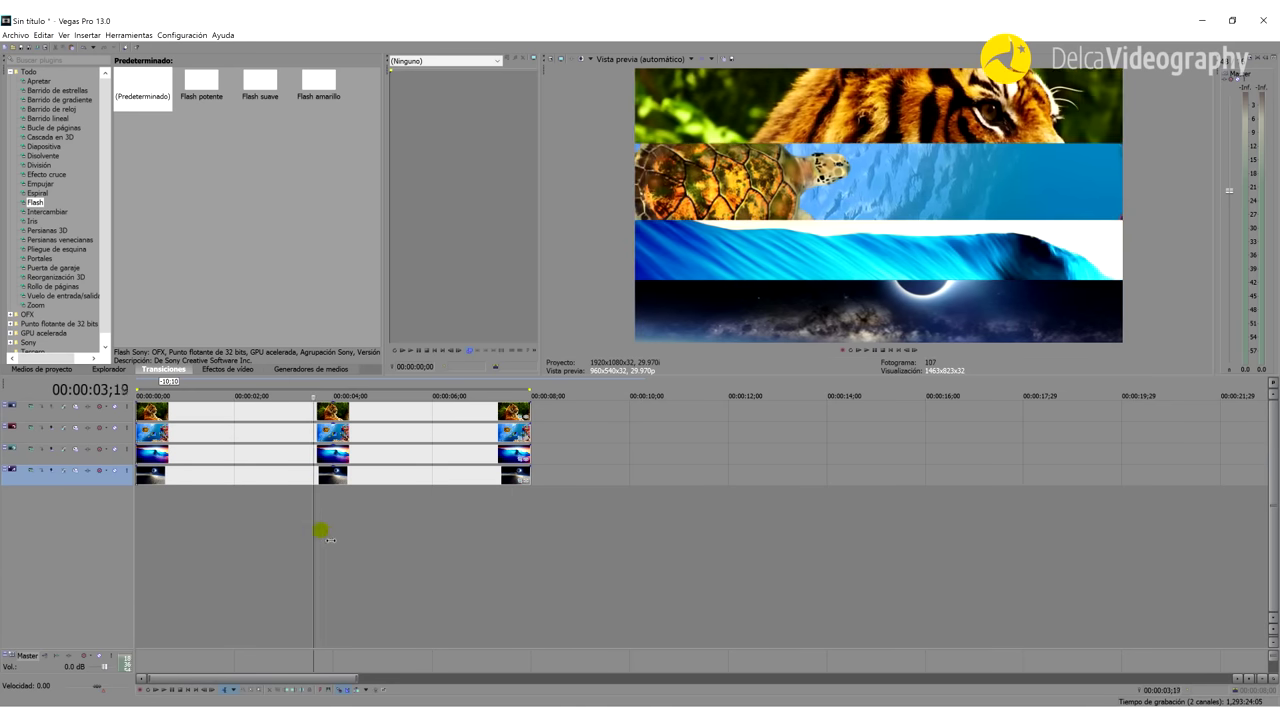
pyautogui.click(366, 531)
pyautogui.click(405, 531)
pyautogui.click(446, 531)
pyautogui.click(471, 531)
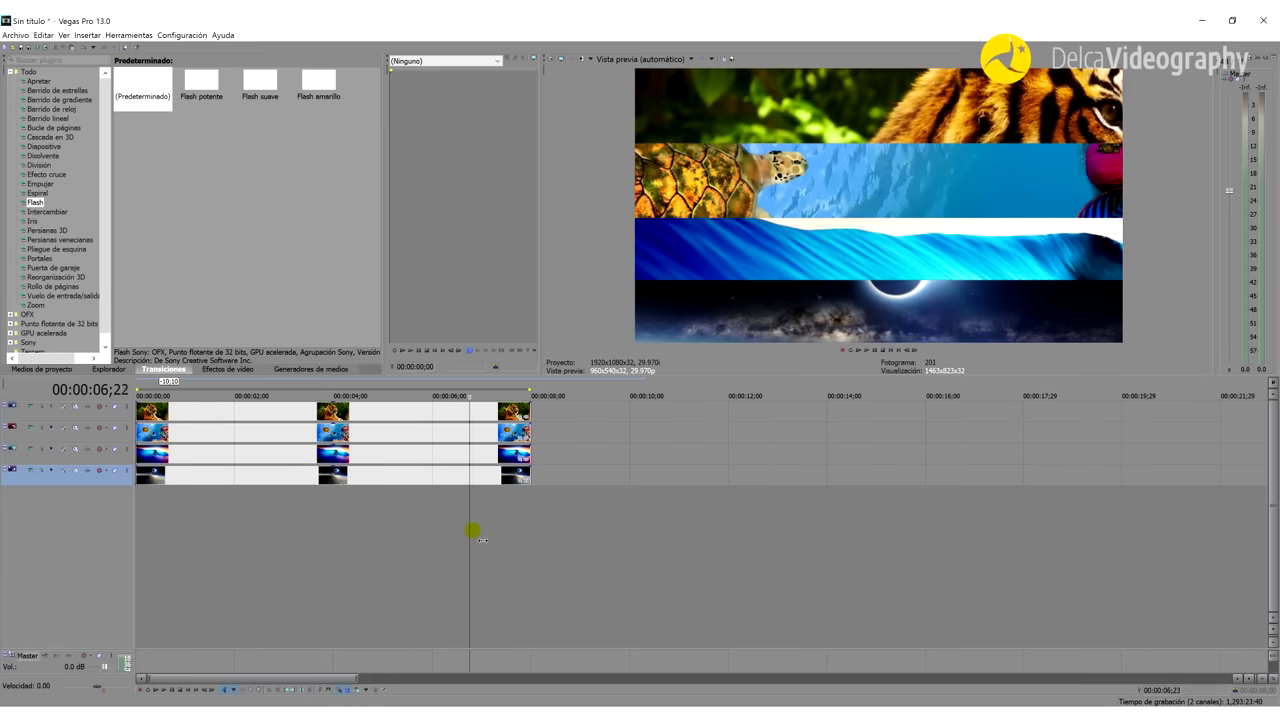
pyautogui.click(491, 531)
pyautogui.click(501, 528)
pyautogui.click(508, 528)
pyautogui.click(514, 528)
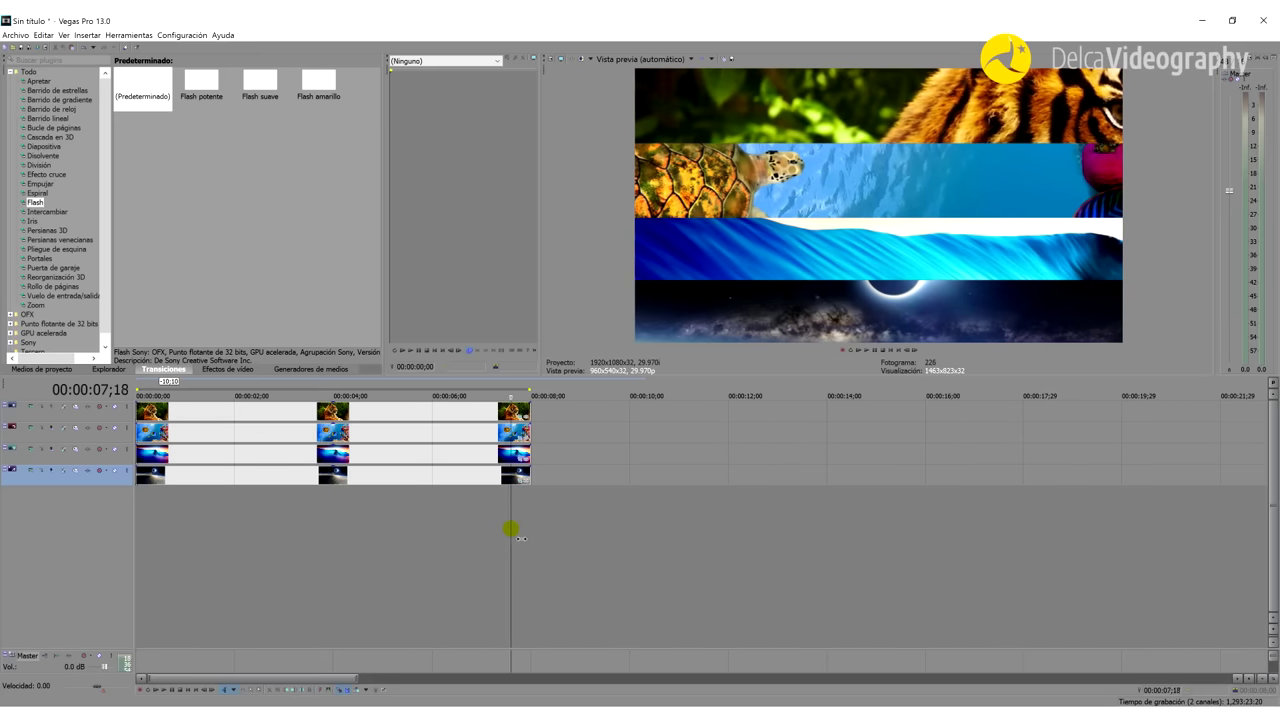
pyautogui.click(520, 527)
pyautogui.click(529, 526)
pyautogui.click(503, 526)
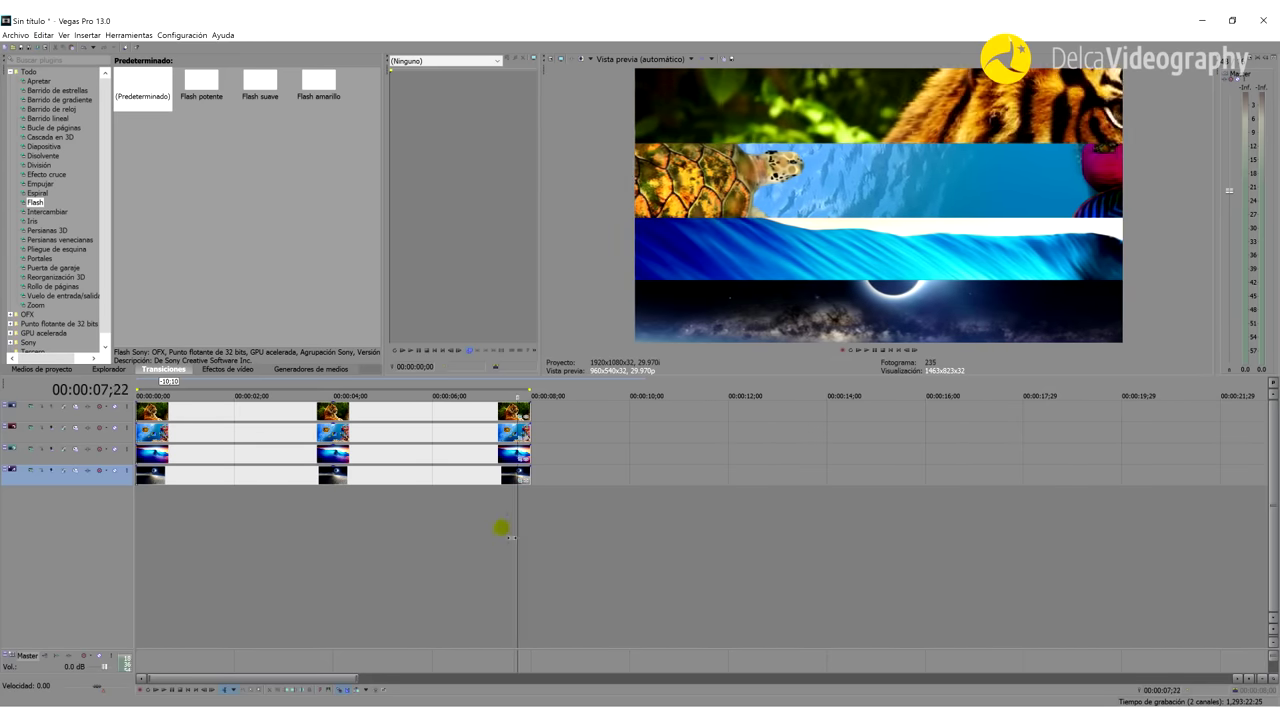
pyautogui.click(443, 527)
pyautogui.click(388, 530)
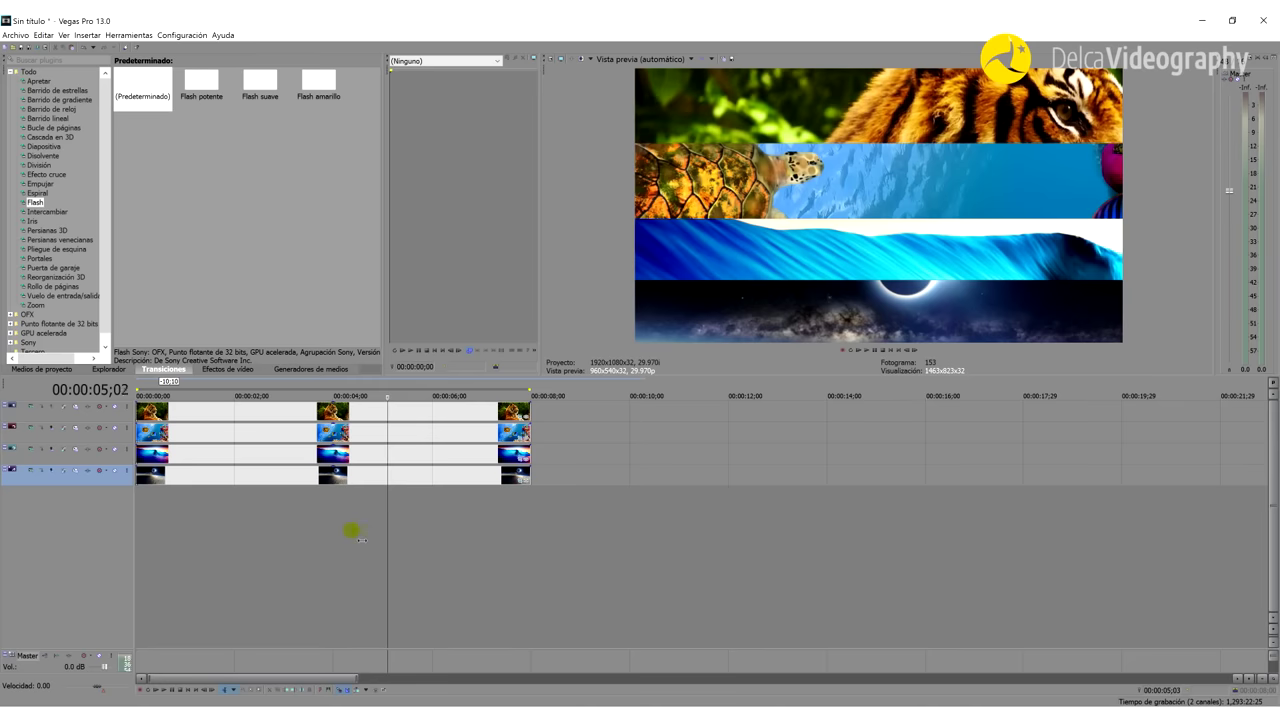
pyautogui.click(281, 531)
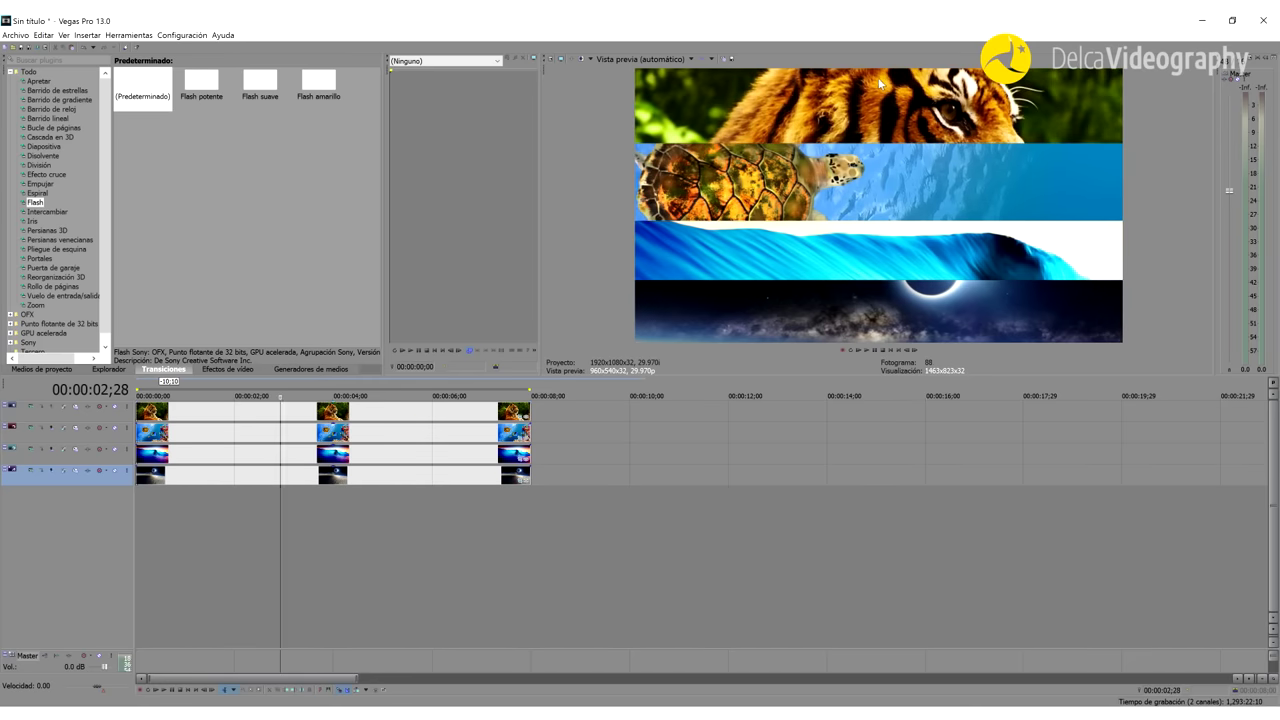